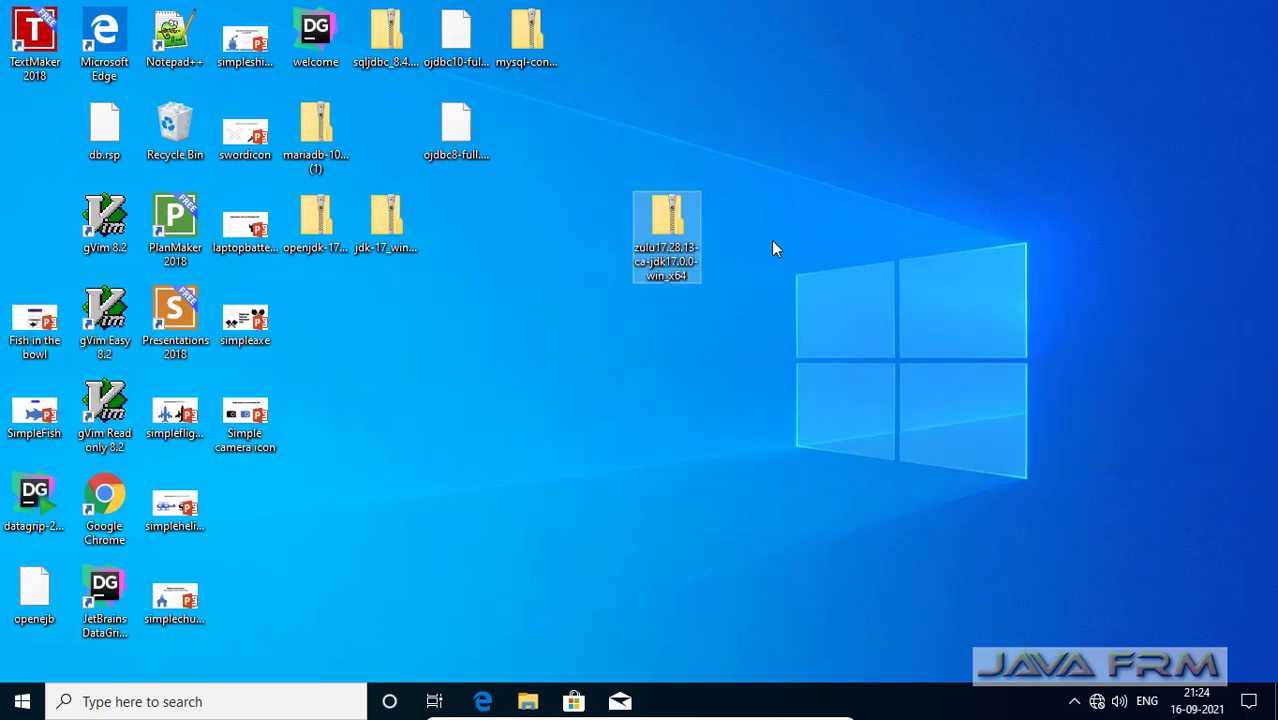
- Open the Zulu JDK 17 zip archive in 7-Zip File Manager
click(750, 312)
click(678, 205)
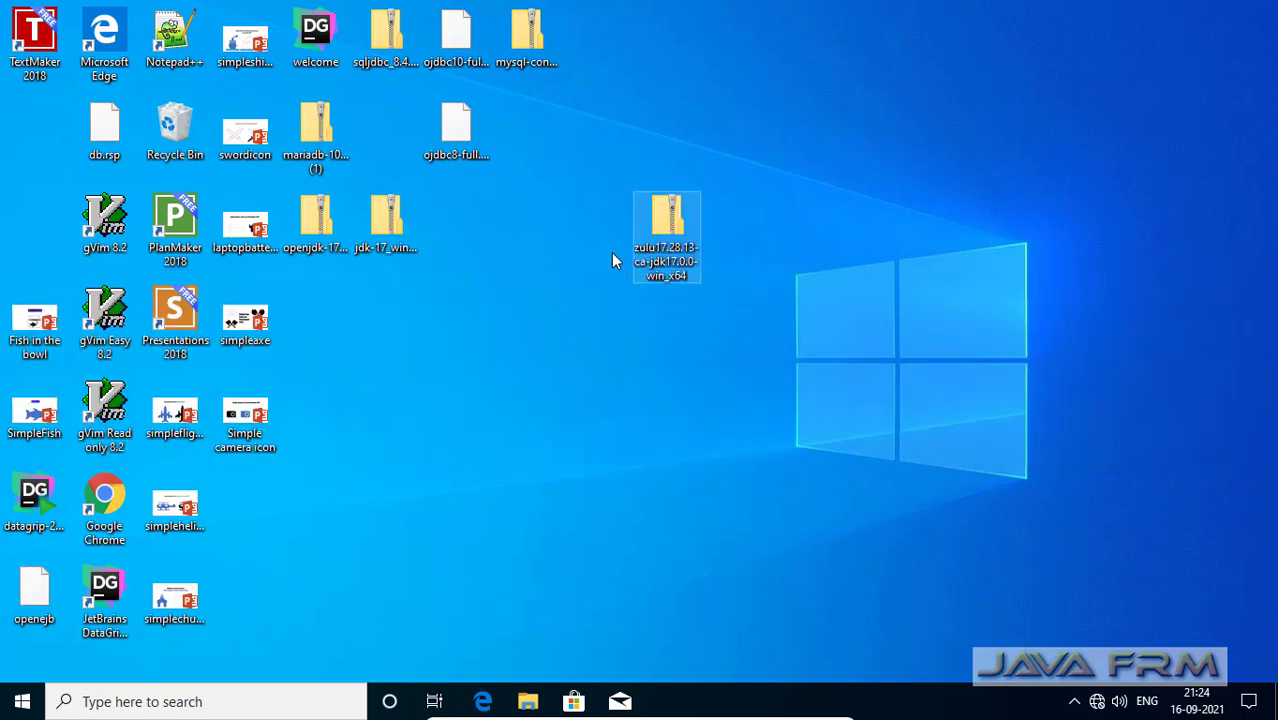
right_click(665, 245)
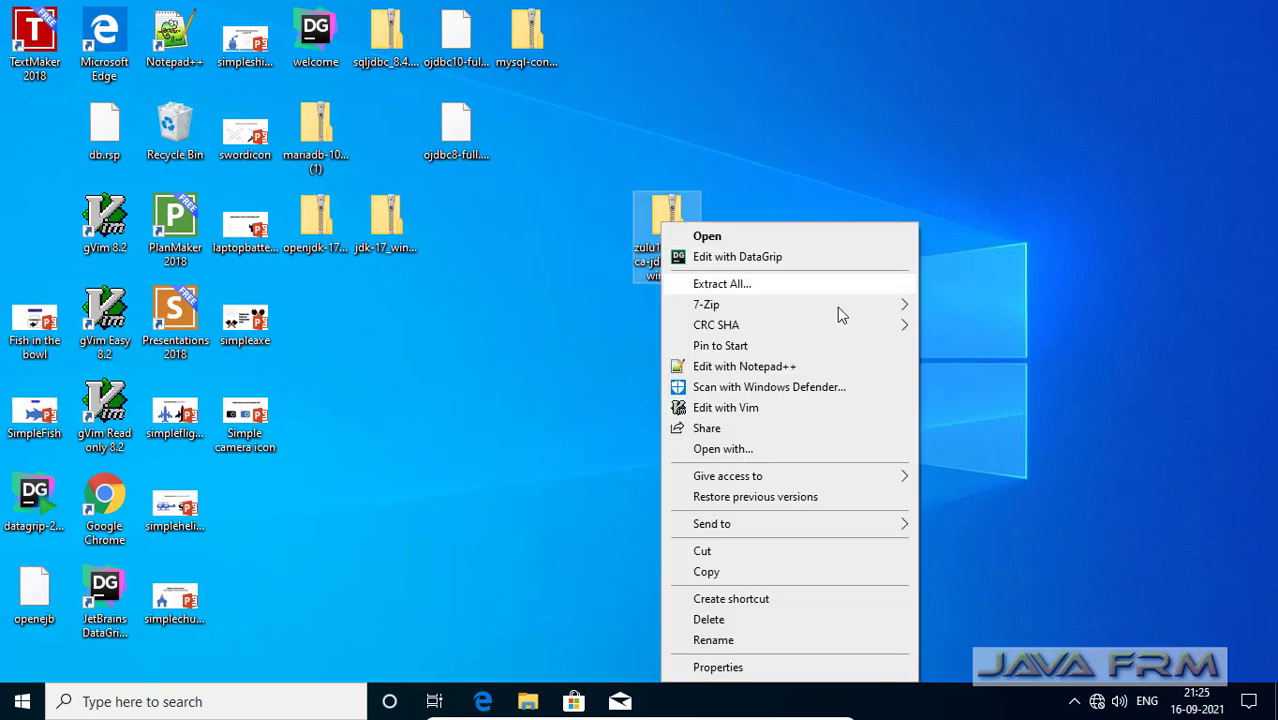
mouse_move(836, 310)
click(405, 306)
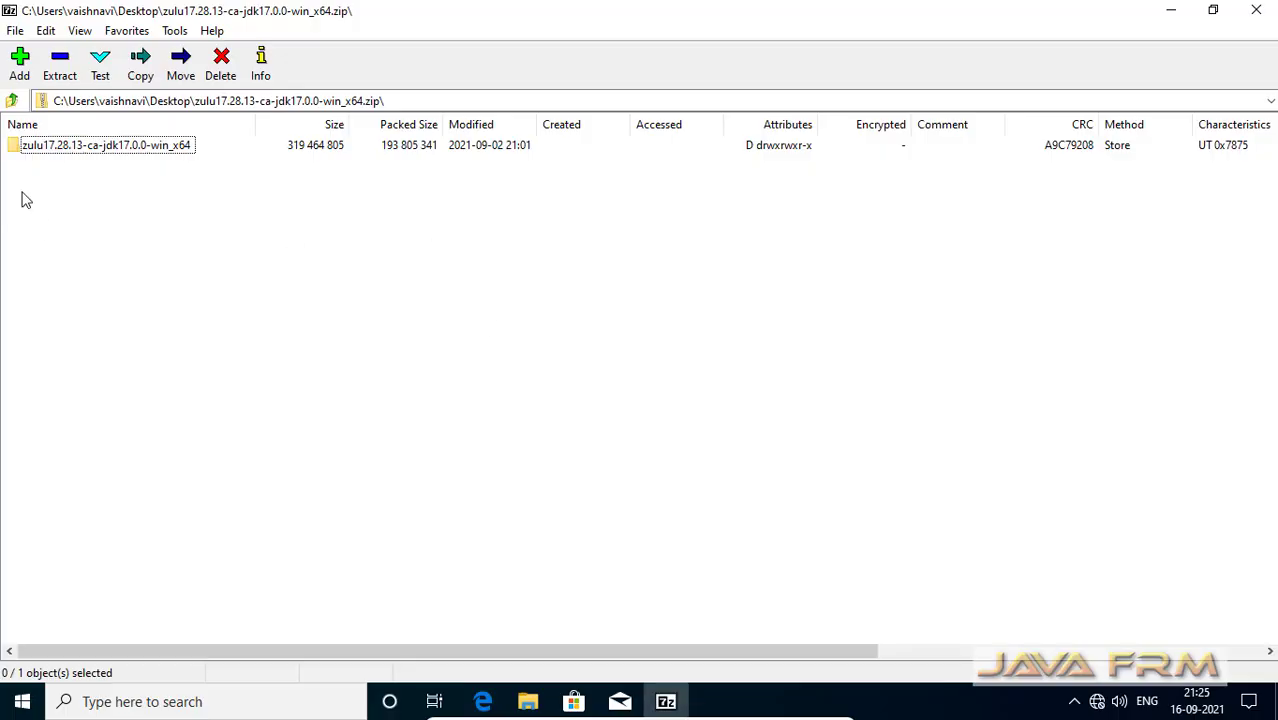
- Extract the zulu17.28.13-ca-jdk17.0.0-win_x64 folder to C:\ and close 7-Zip
click(62, 66)
click(597, 271)
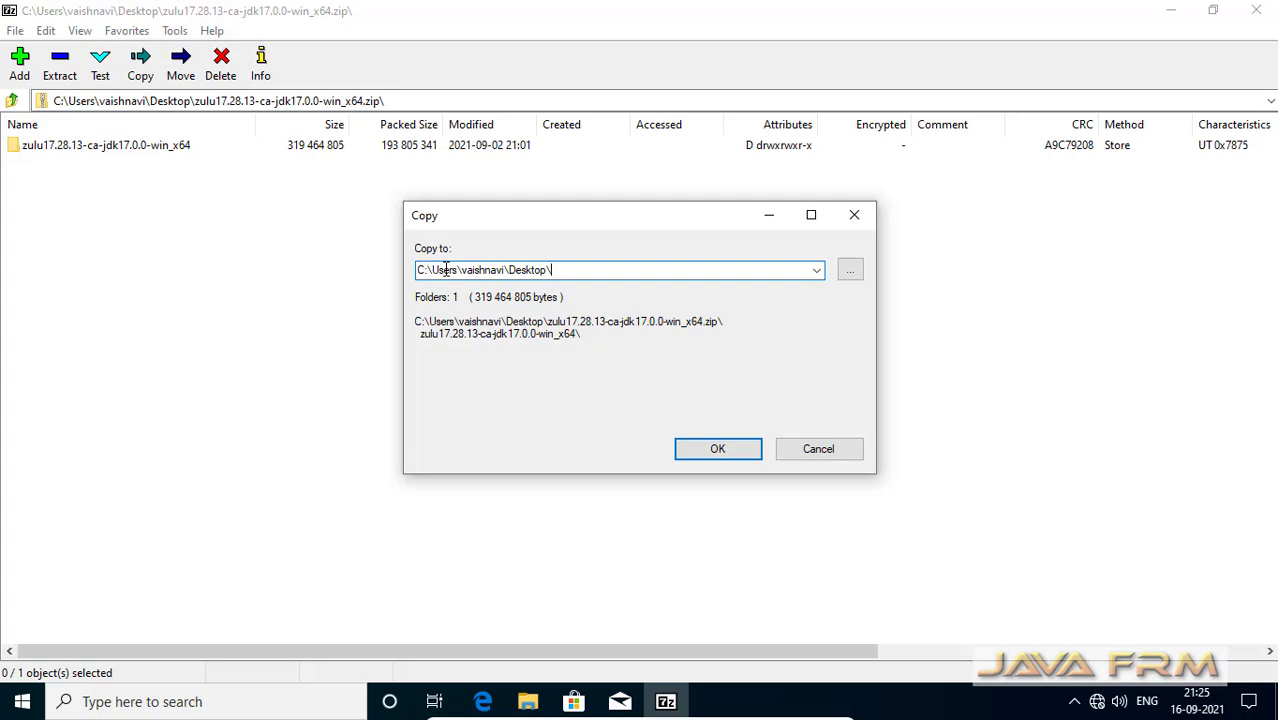
drag(434, 274, 784, 314)
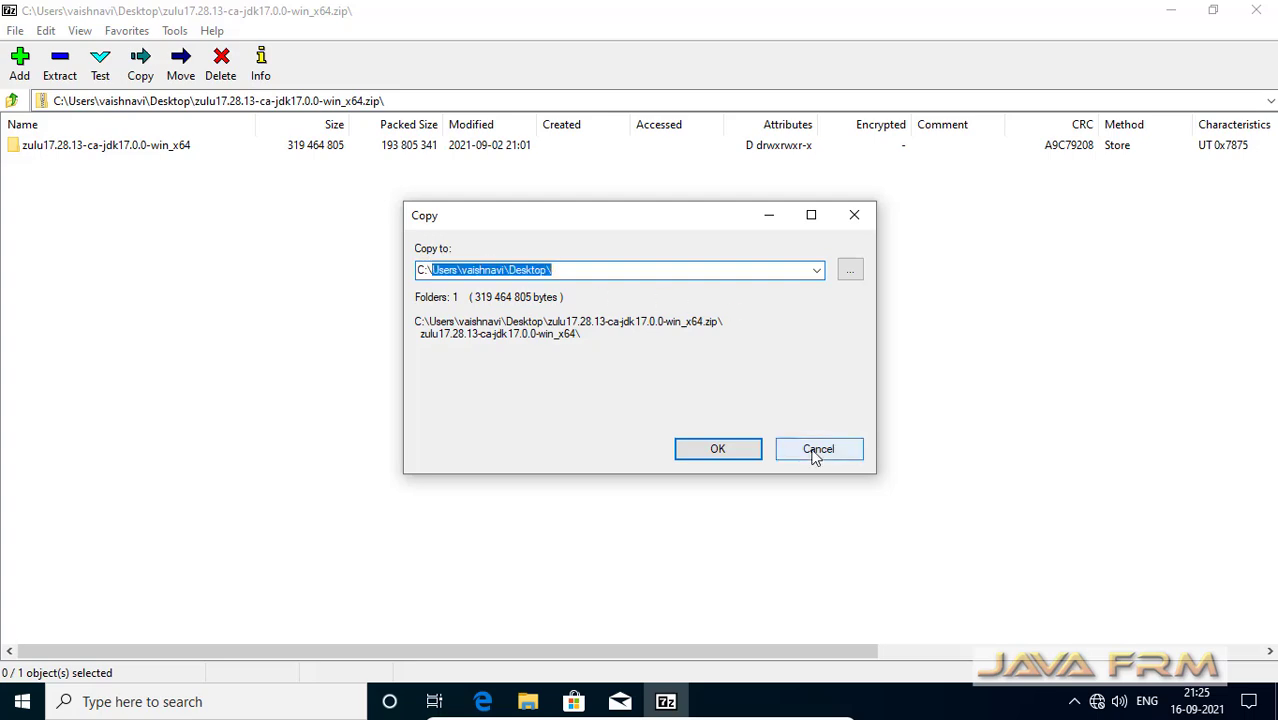
key(BackSpace)
click(742, 447)
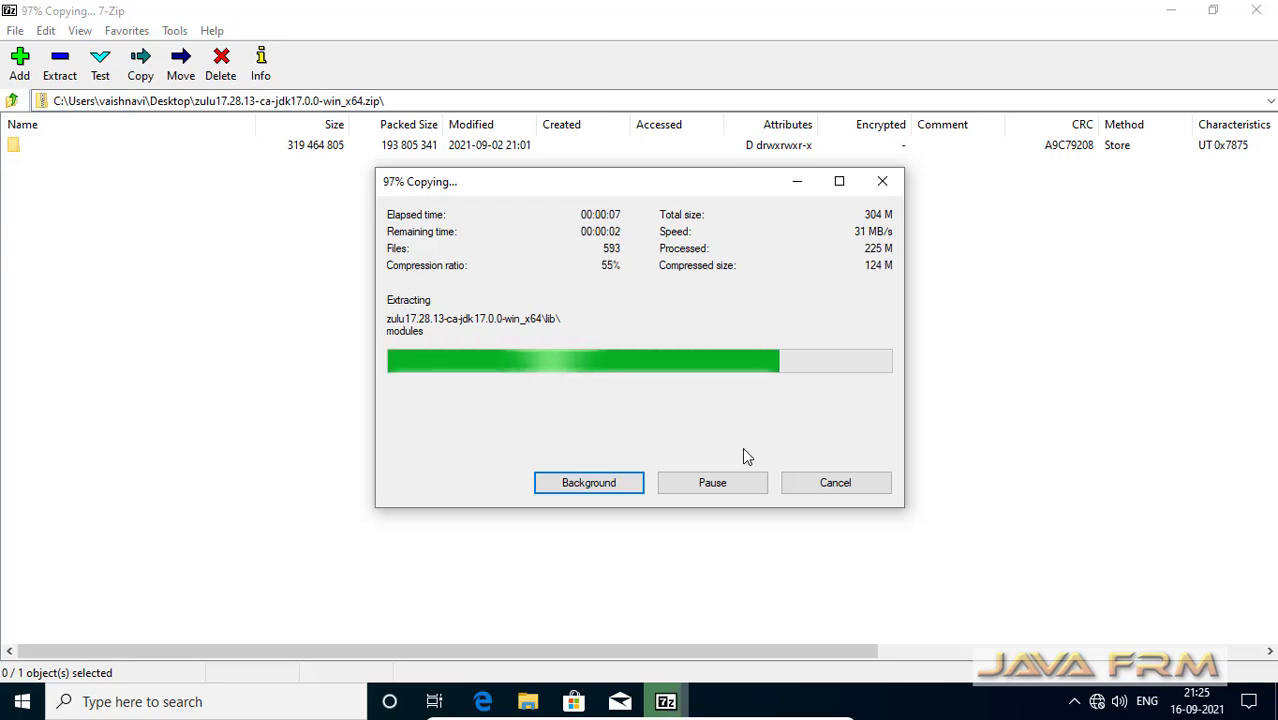
click(1256, 10)
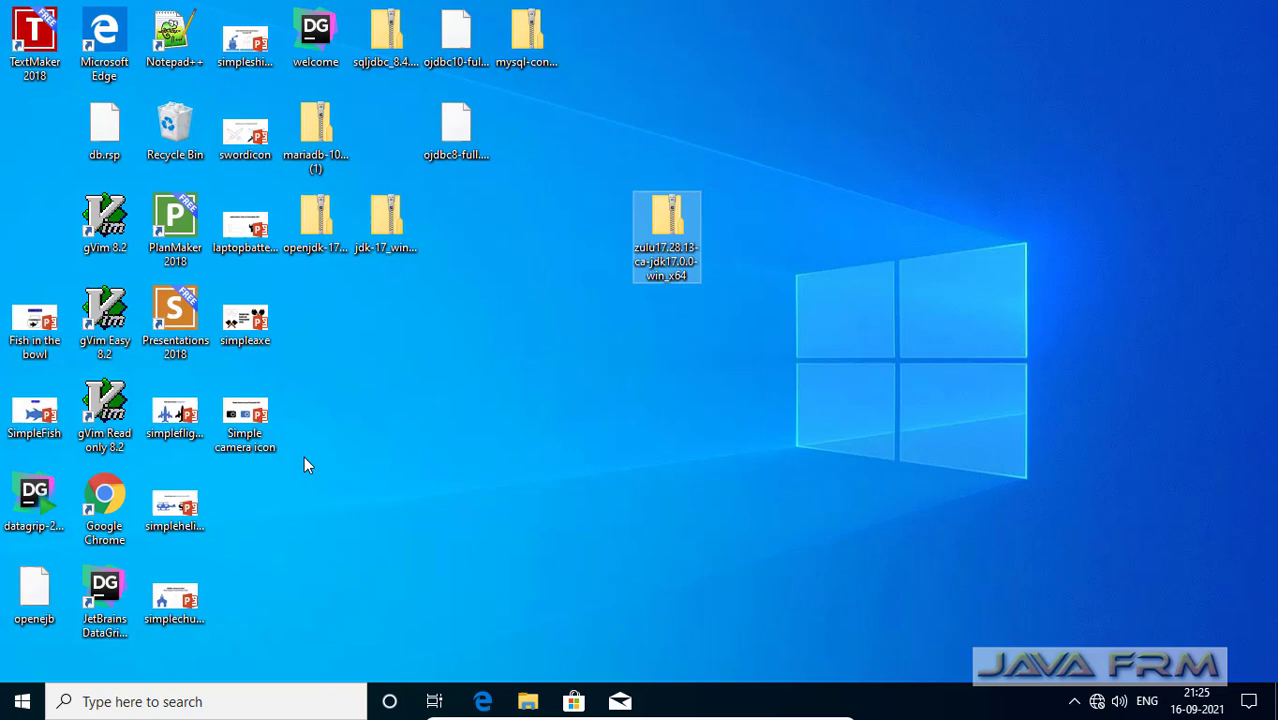
- Rename the extracted zulu17 folder on Local Disk (C:) to ZuluJDK-17
click(528, 704)
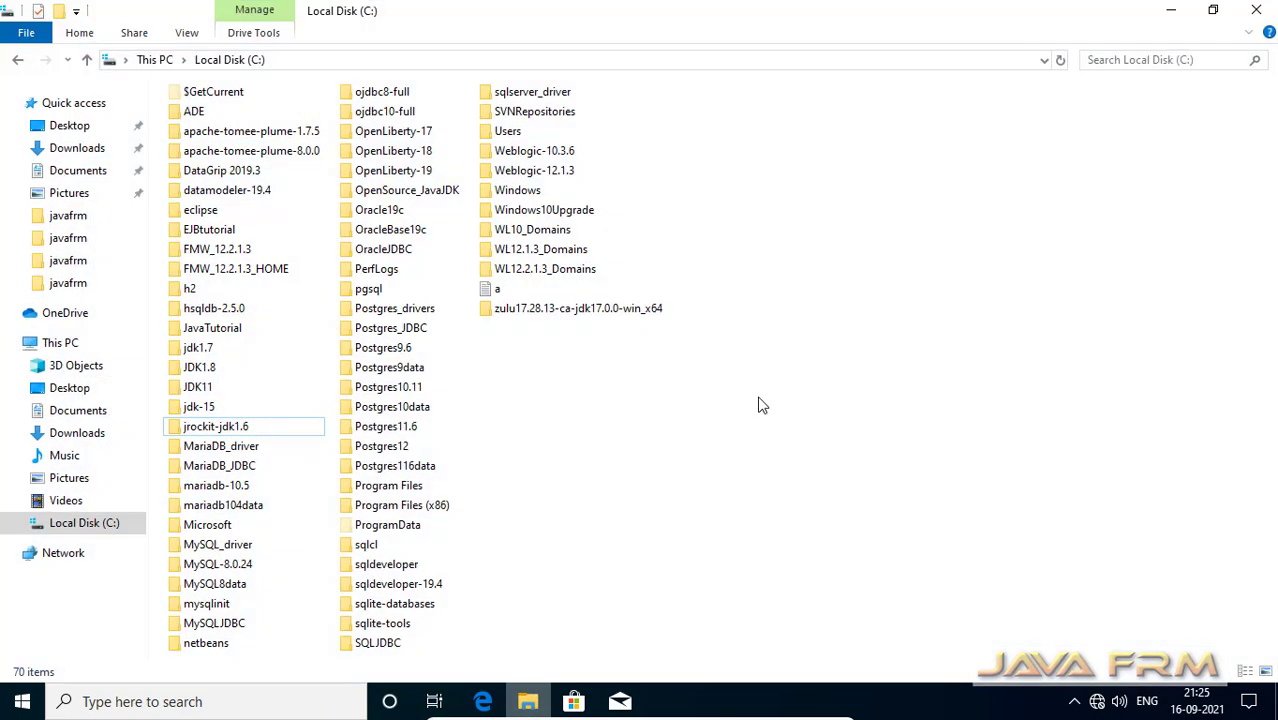
click(550, 314)
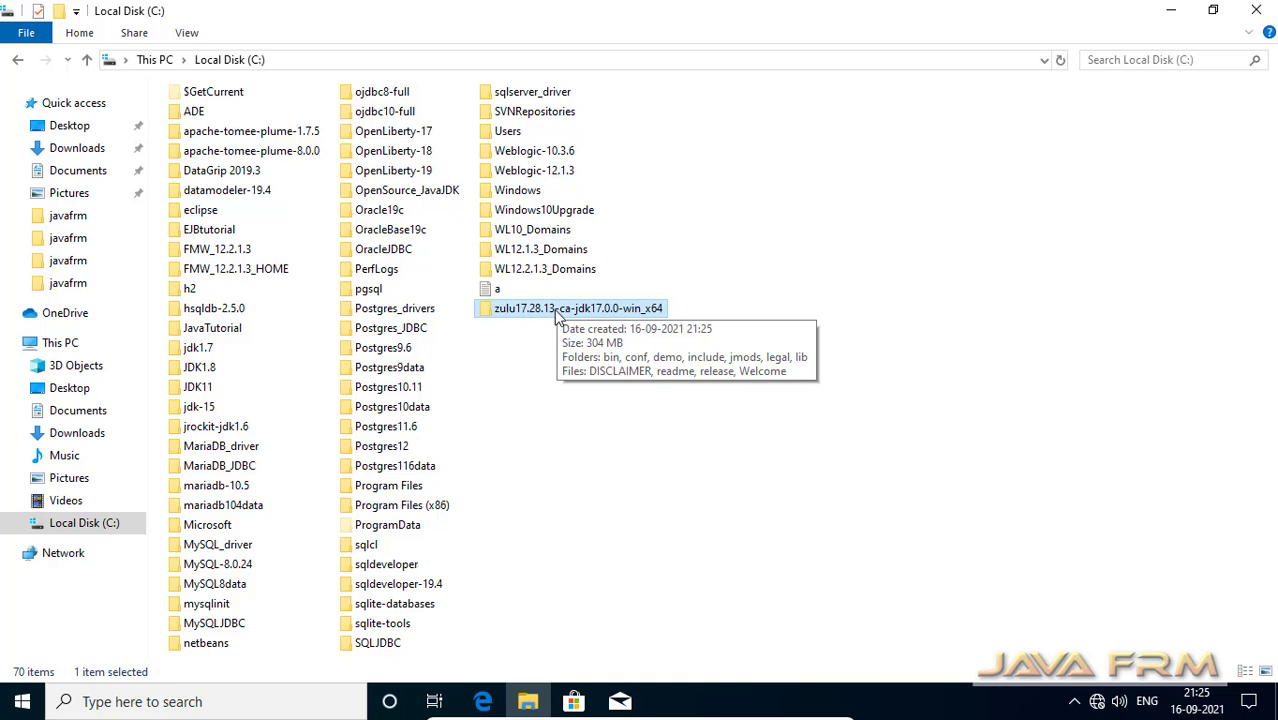
click(557, 310)
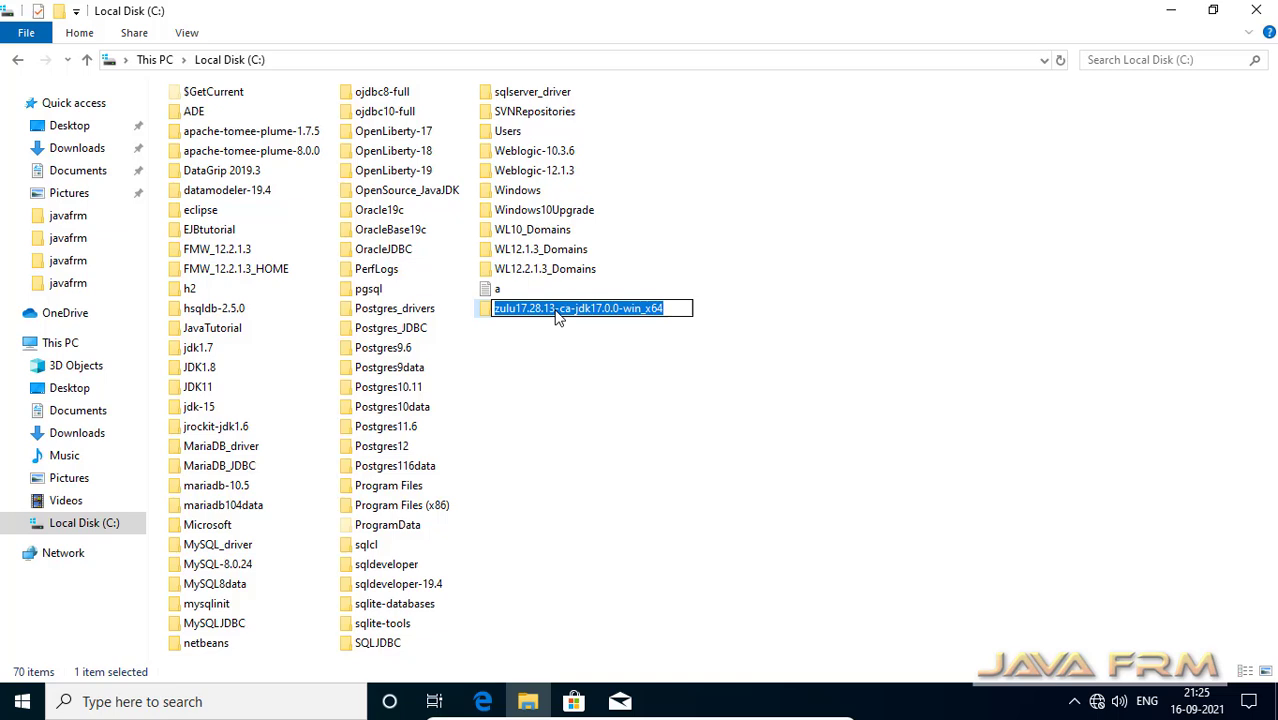
key(BackSpace)
text(Zulu)
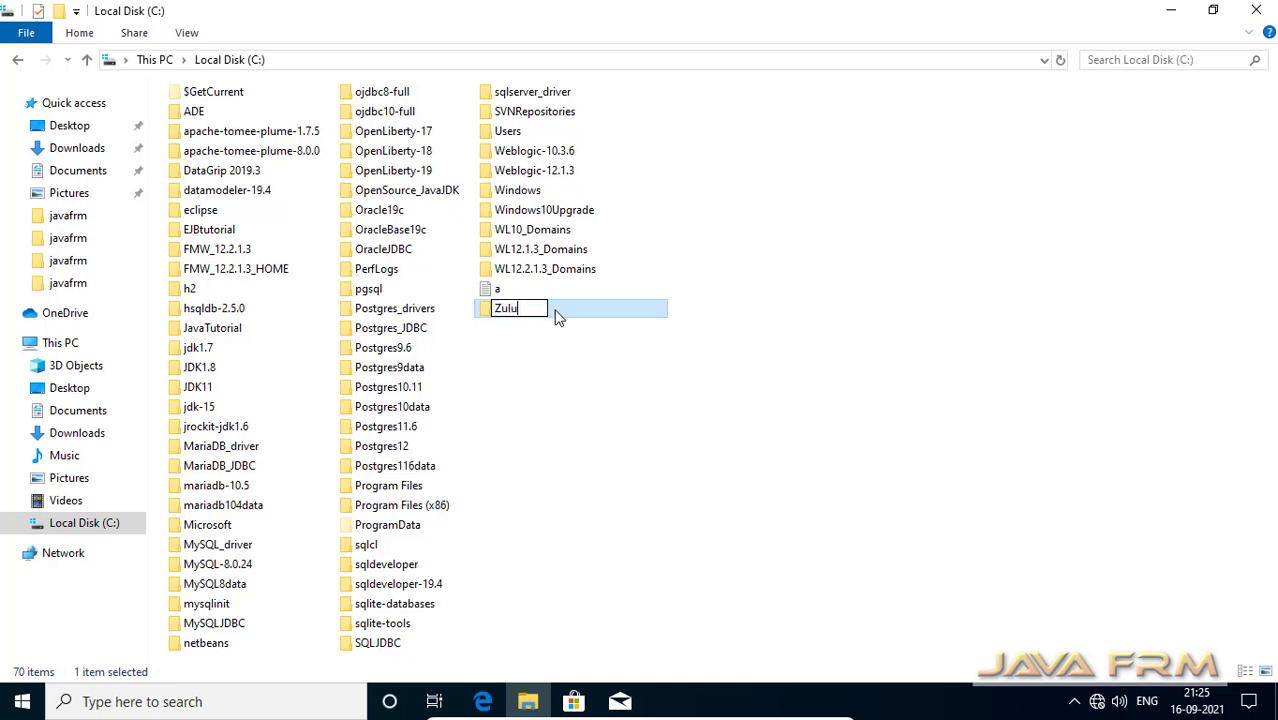
text(-JDK)
key(BackSpace)
click(592, 446)
- Browse ZuluJDK-17's bin folder as a compact list, its server subfolder, and conf
double_click(538, 312)
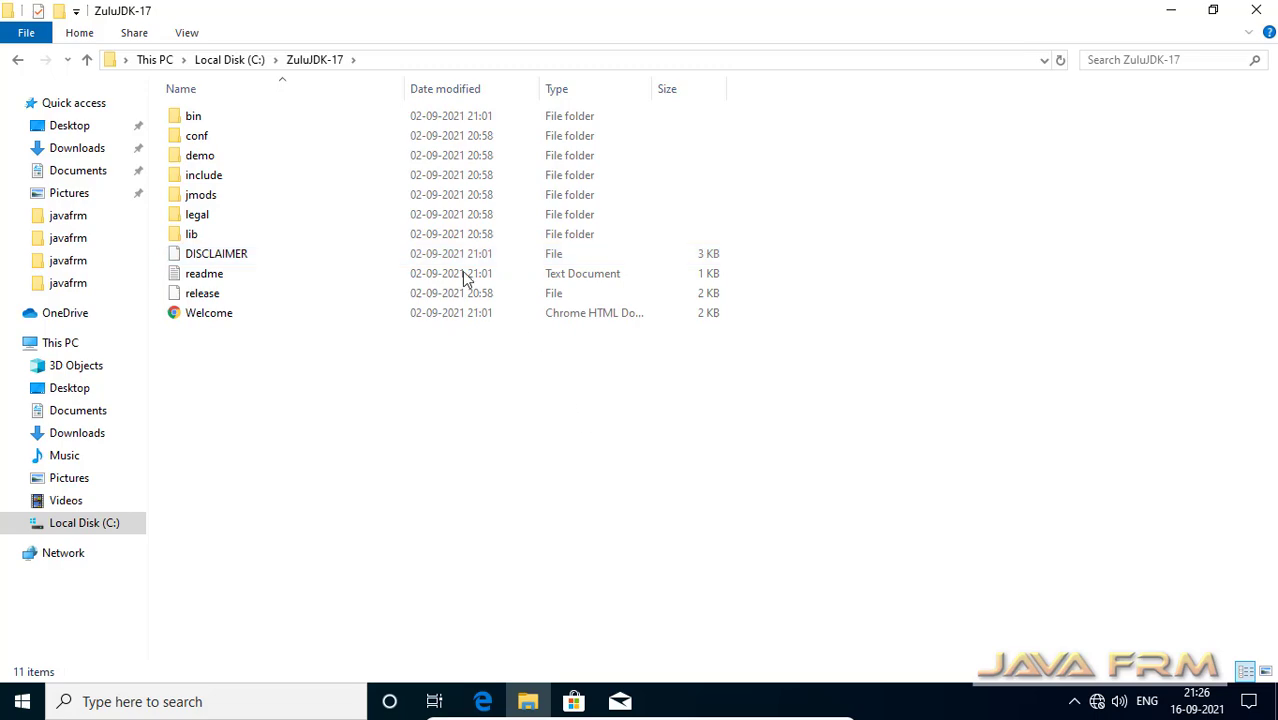
double_click(194, 117)
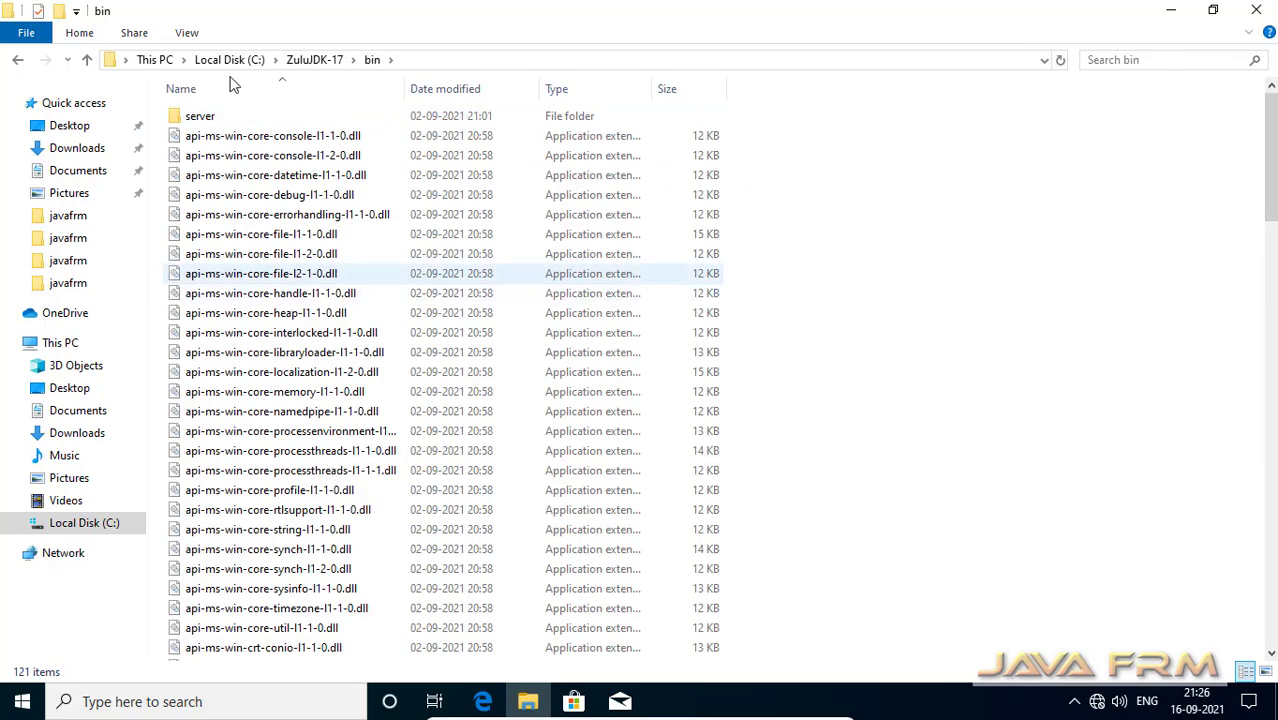
click(187, 33)
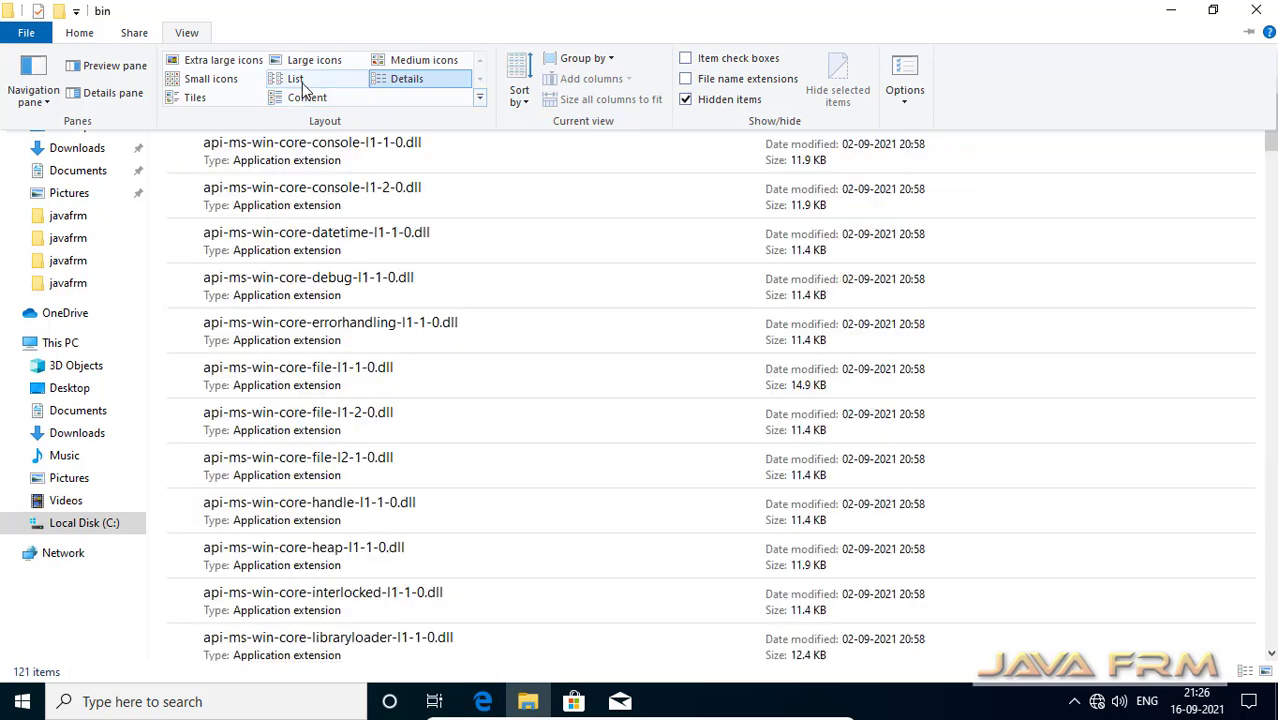
click(295, 78)
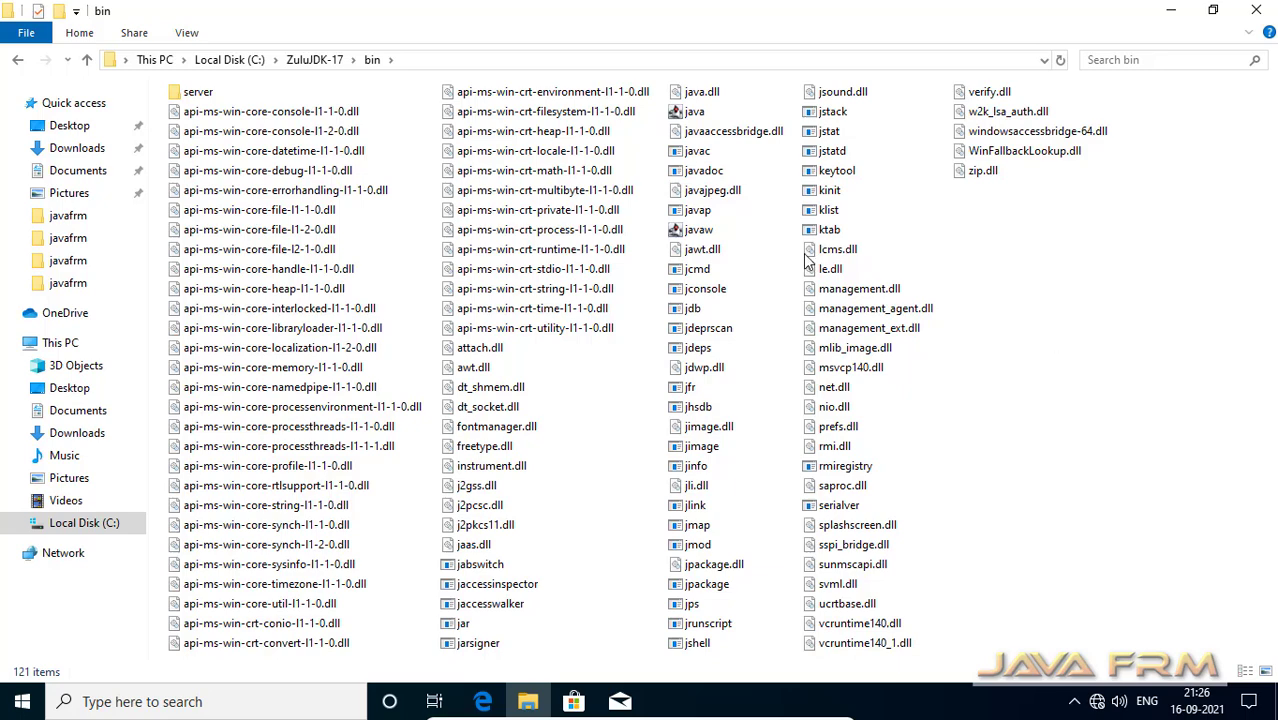
click(196, 97)
double_click(196, 95)
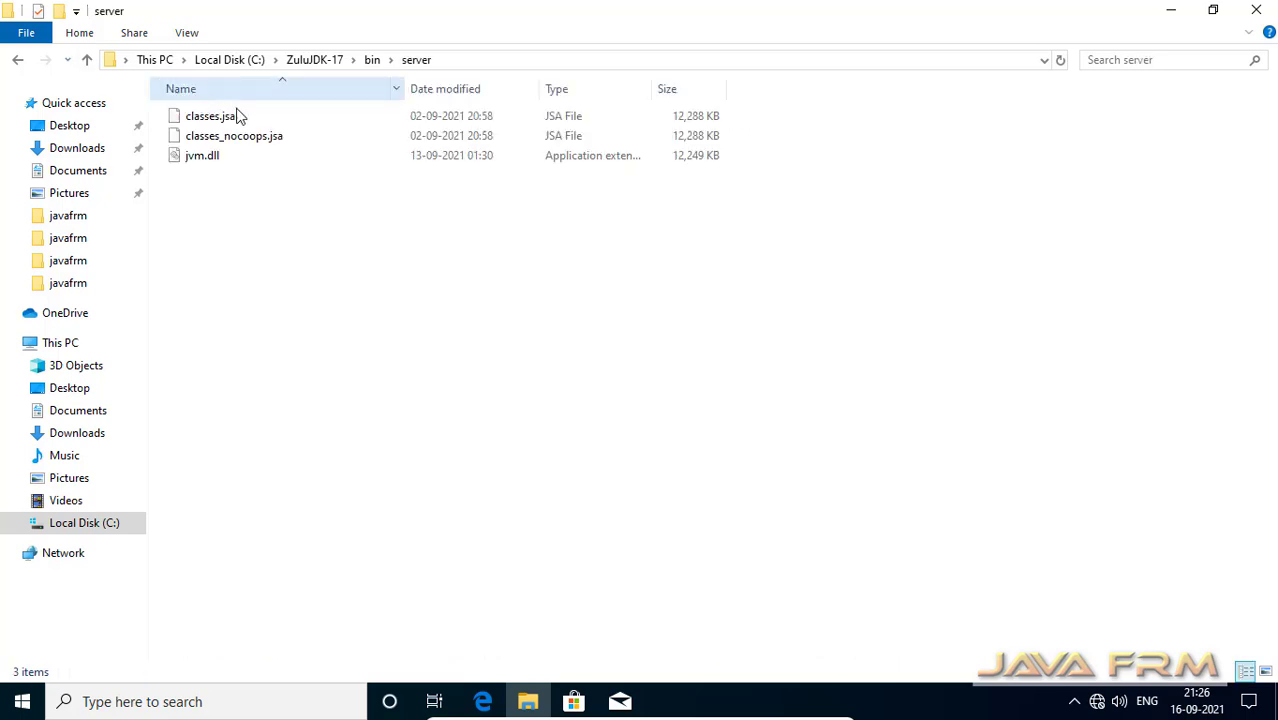
click(372, 60)
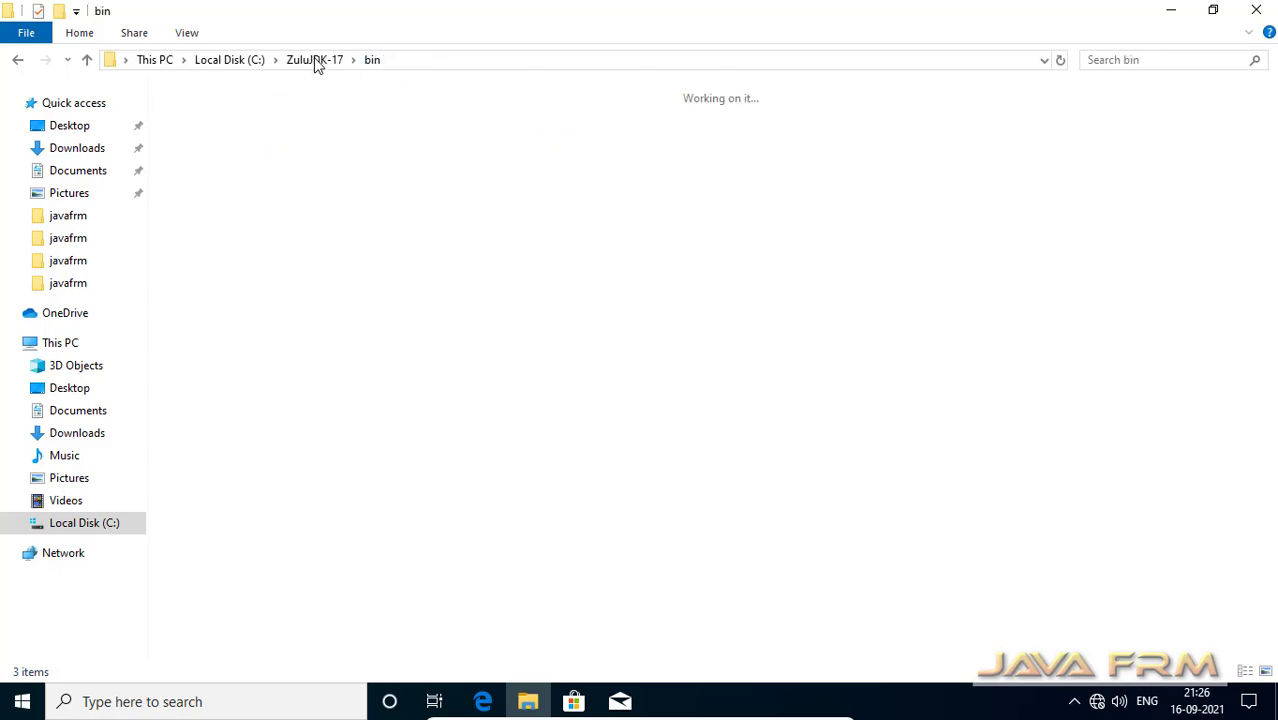
click(314, 60)
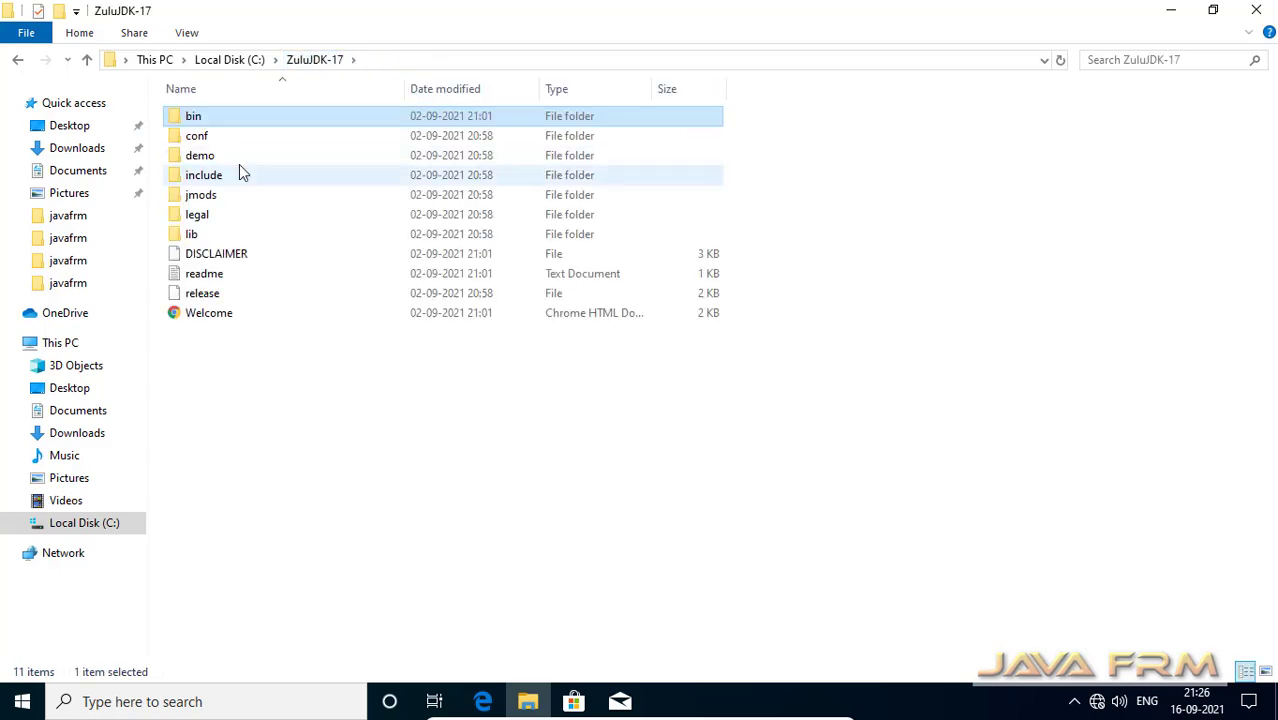
double_click(197, 136)
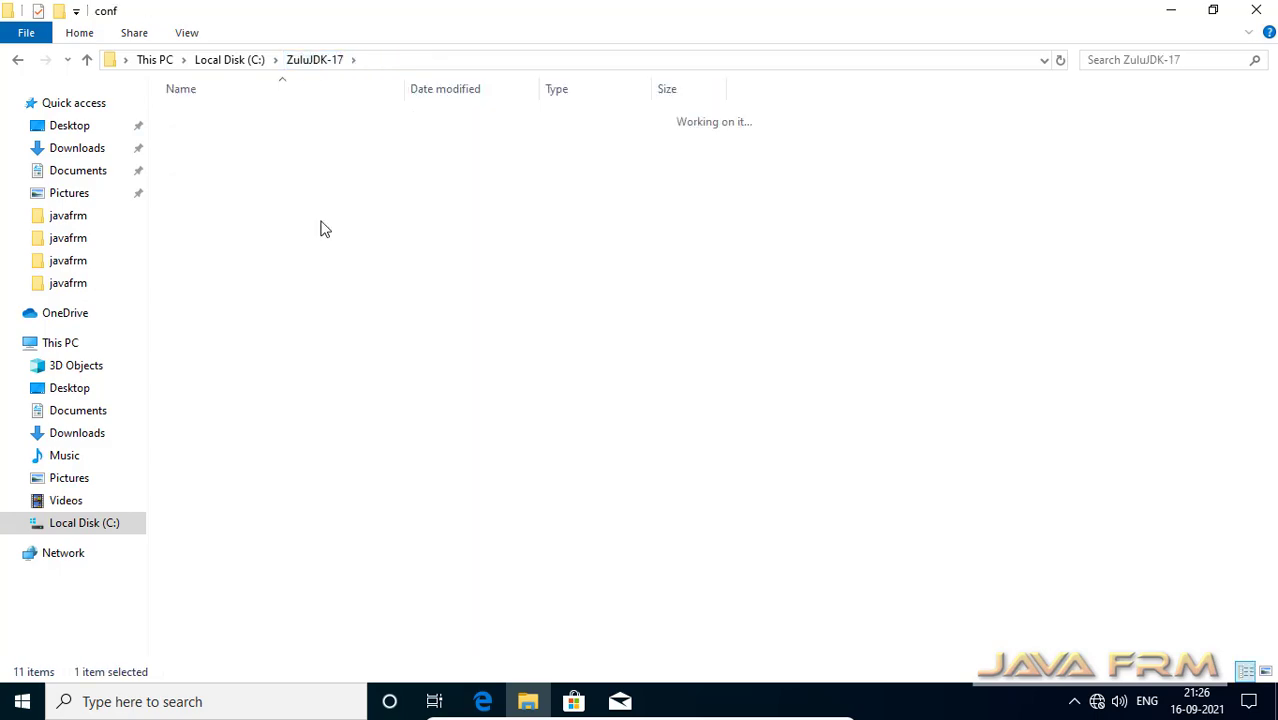
click(310, 62)
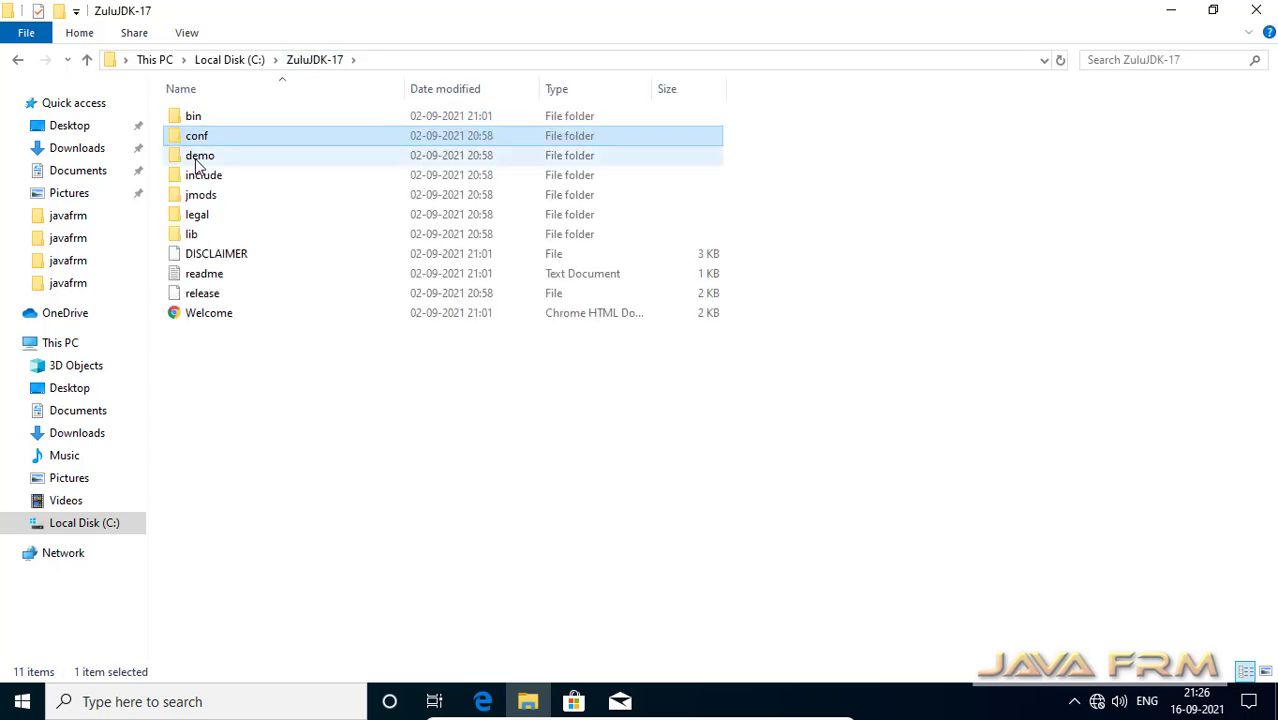
- Explore the demo folder's nbproject, jfc and Notepad subfolders, ending back in demo
double_click(197, 157)
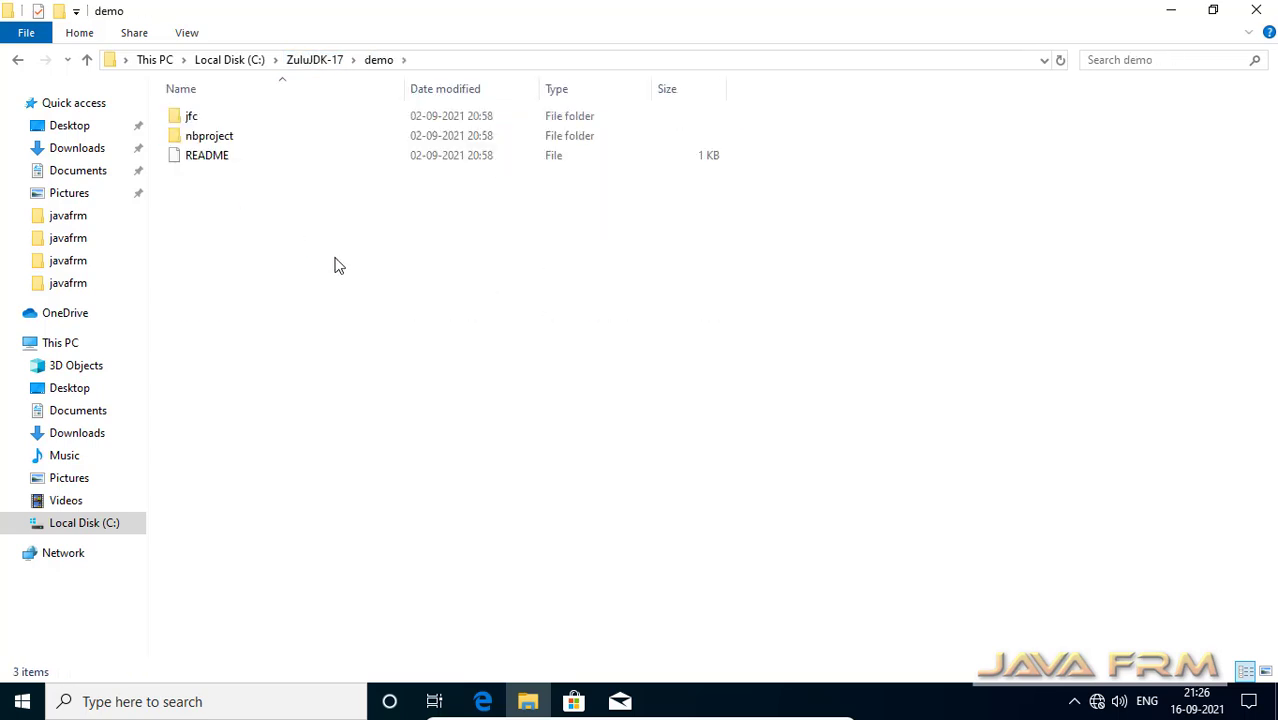
click(220, 137)
double_click(220, 137)
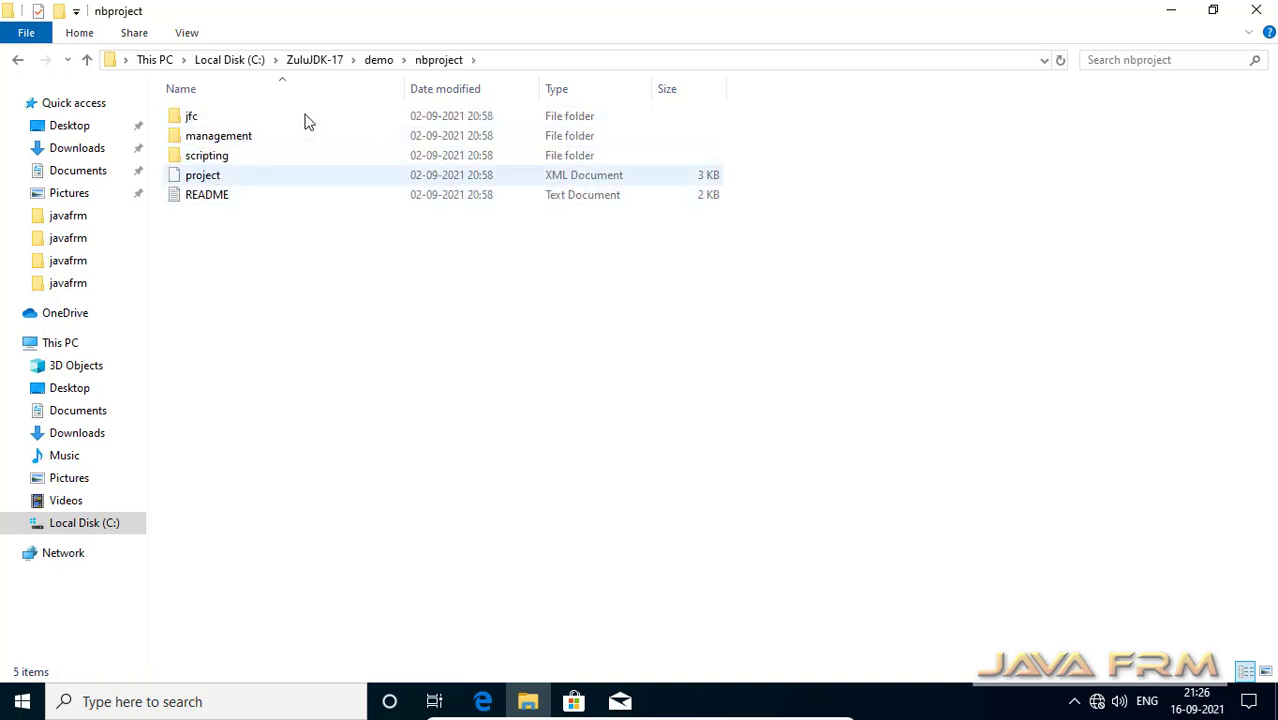
click(380, 61)
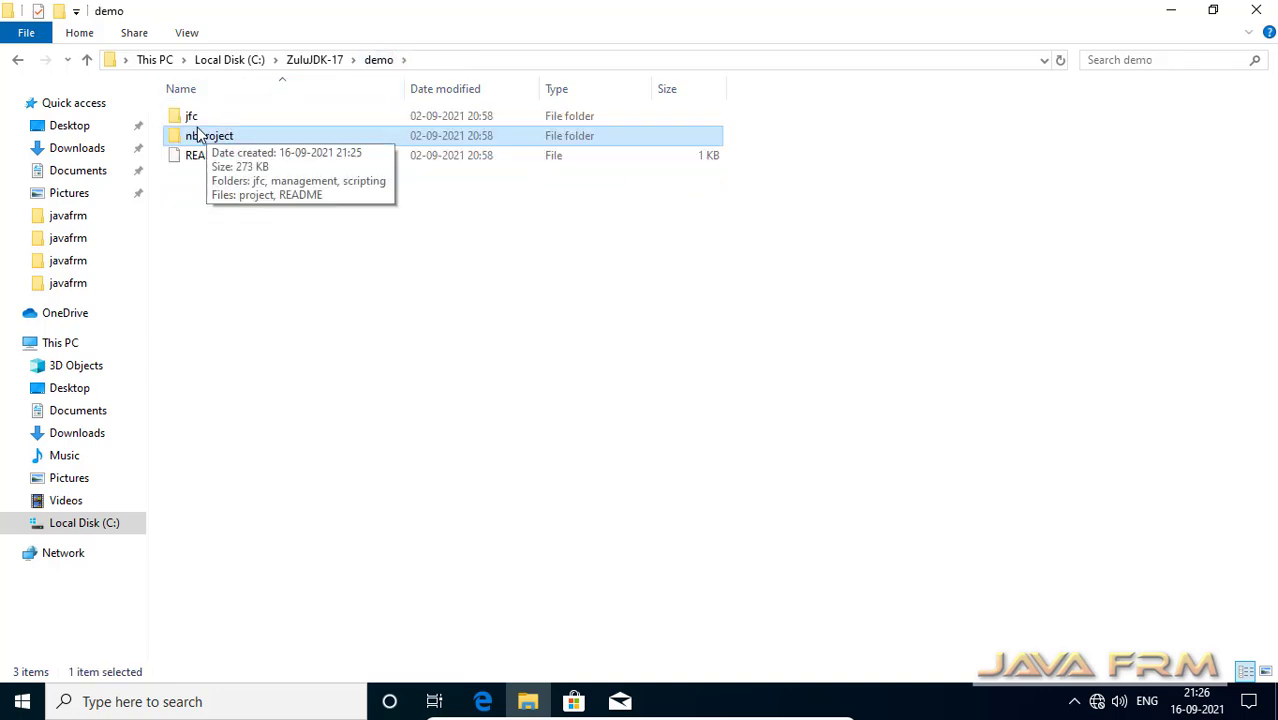
double_click(194, 118)
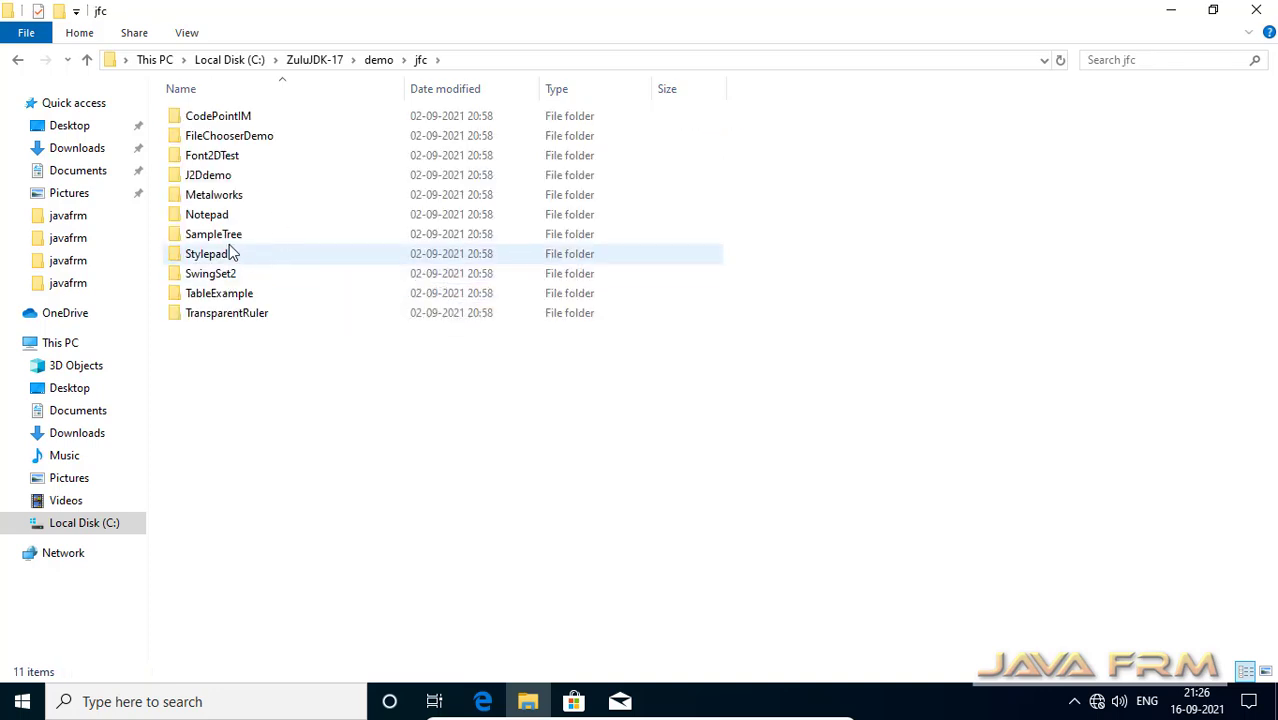
double_click(208, 217)
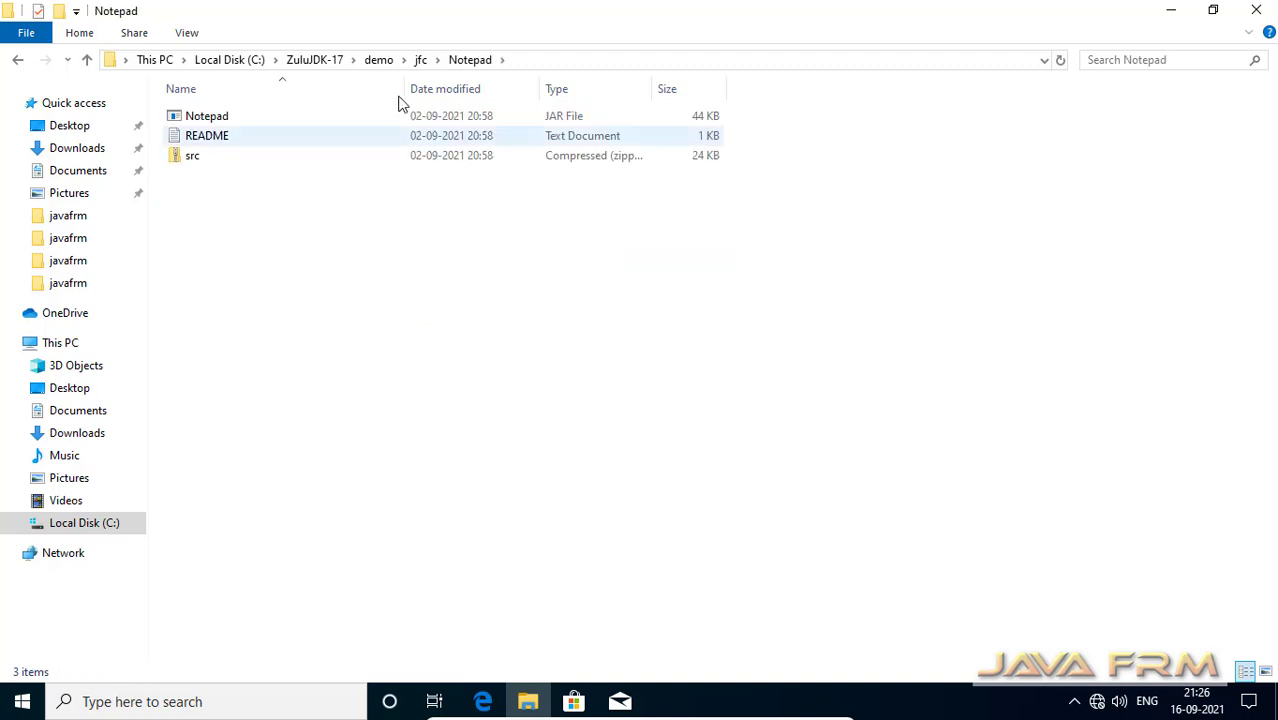
click(378, 60)
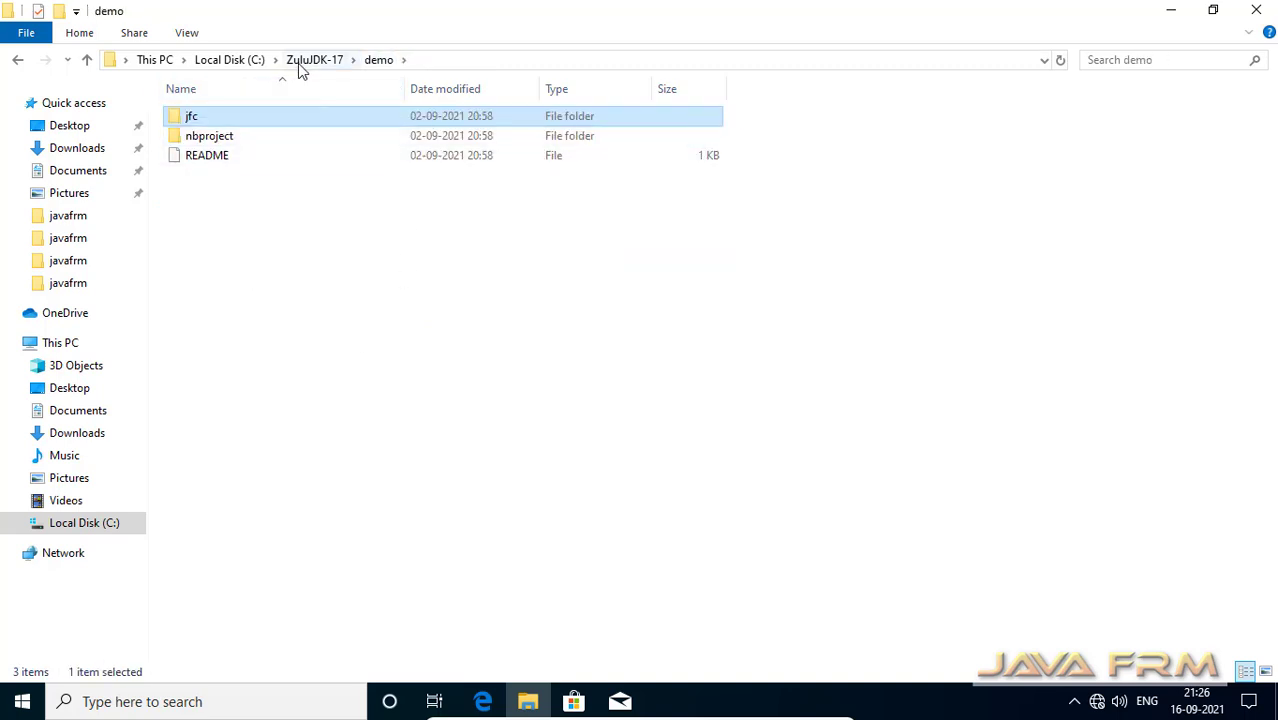
- Look through the include and jmods folders, showing jmods as a list
click(305, 62)
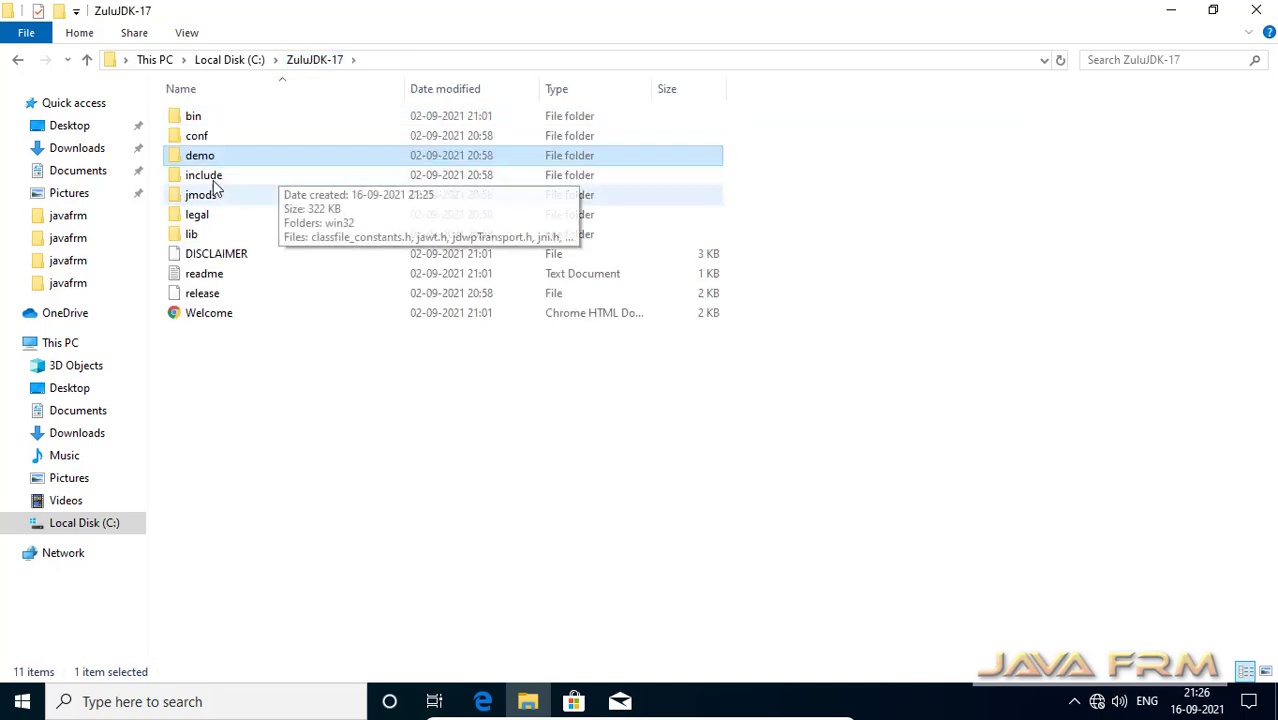
double_click(212, 176)
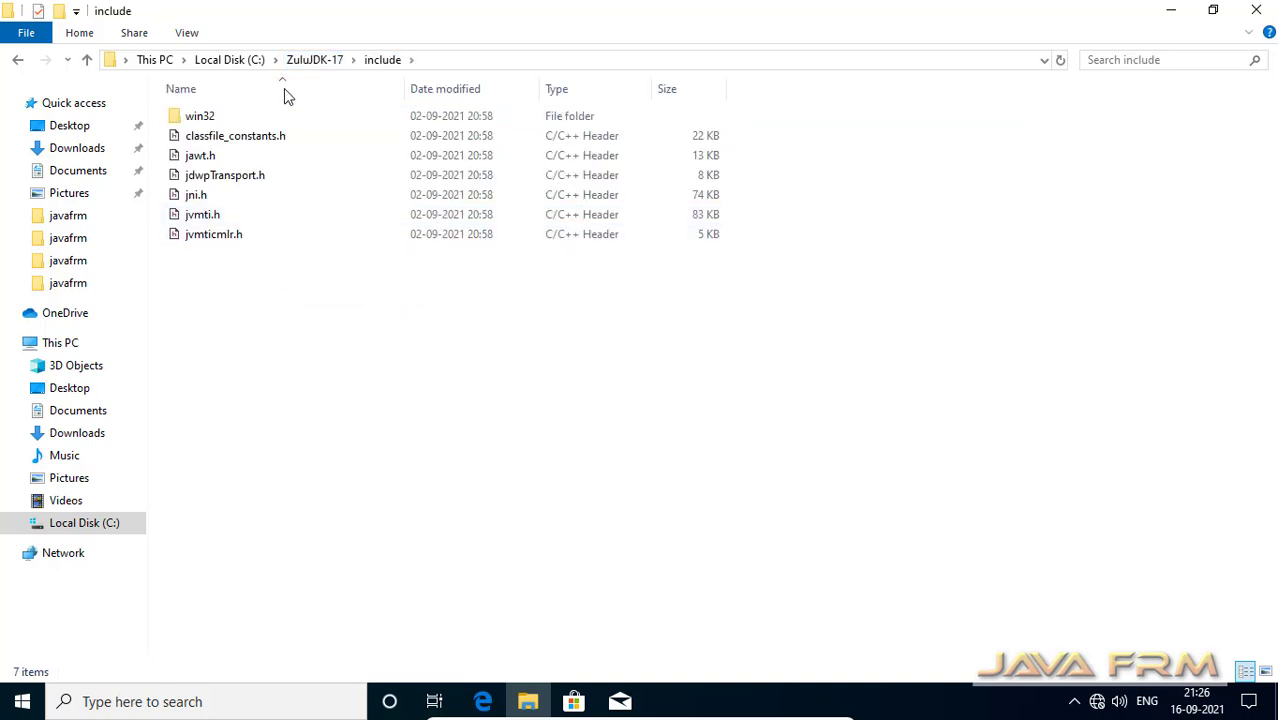
click(311, 62)
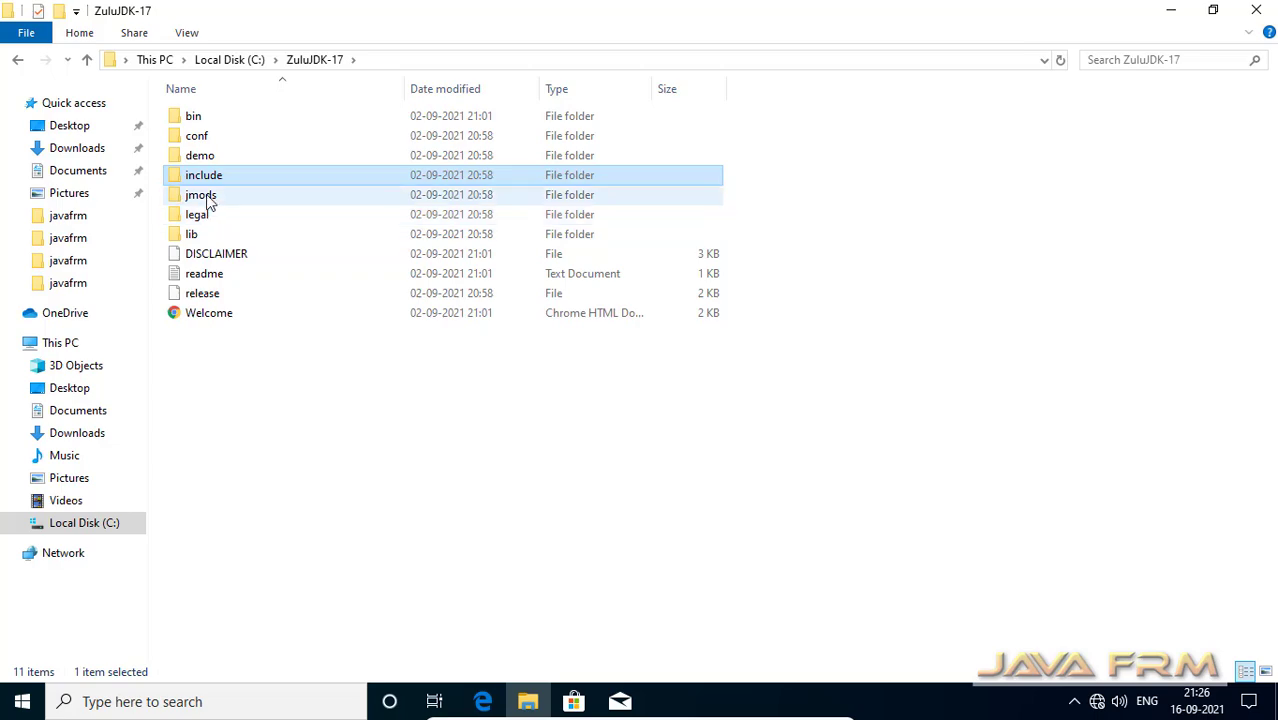
double_click(208, 198)
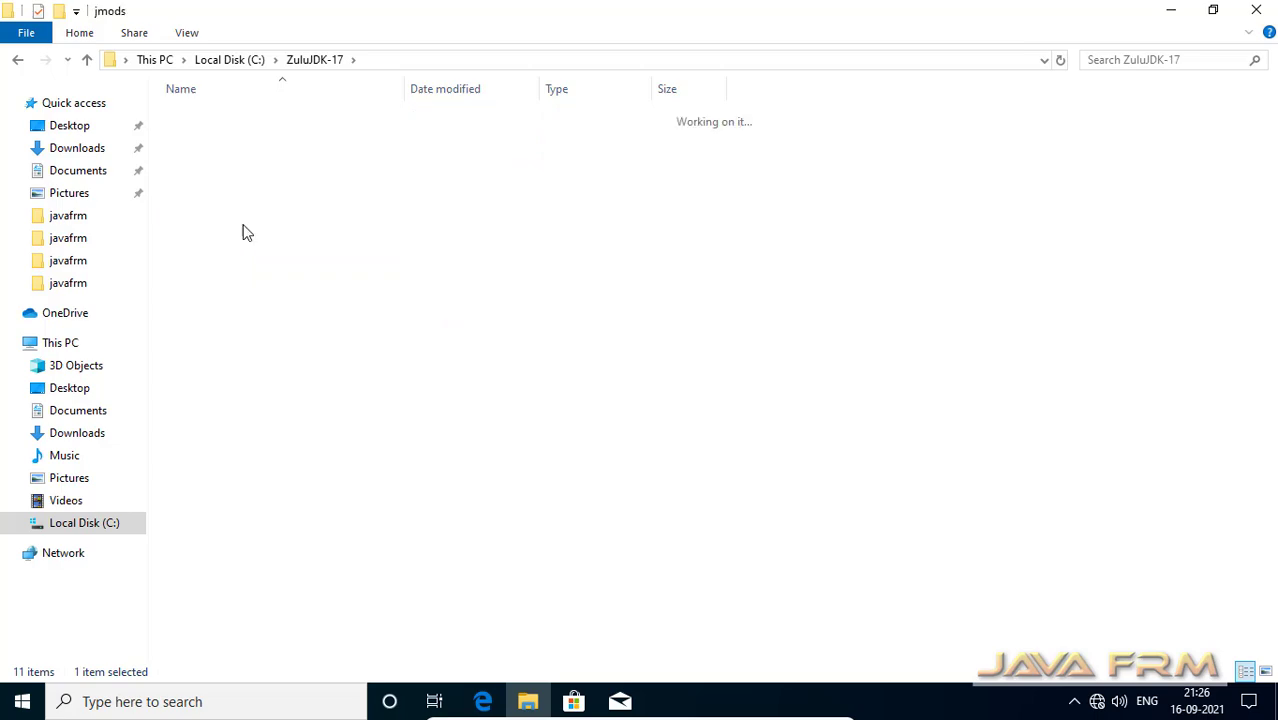
click(187, 32)
click(290, 79)
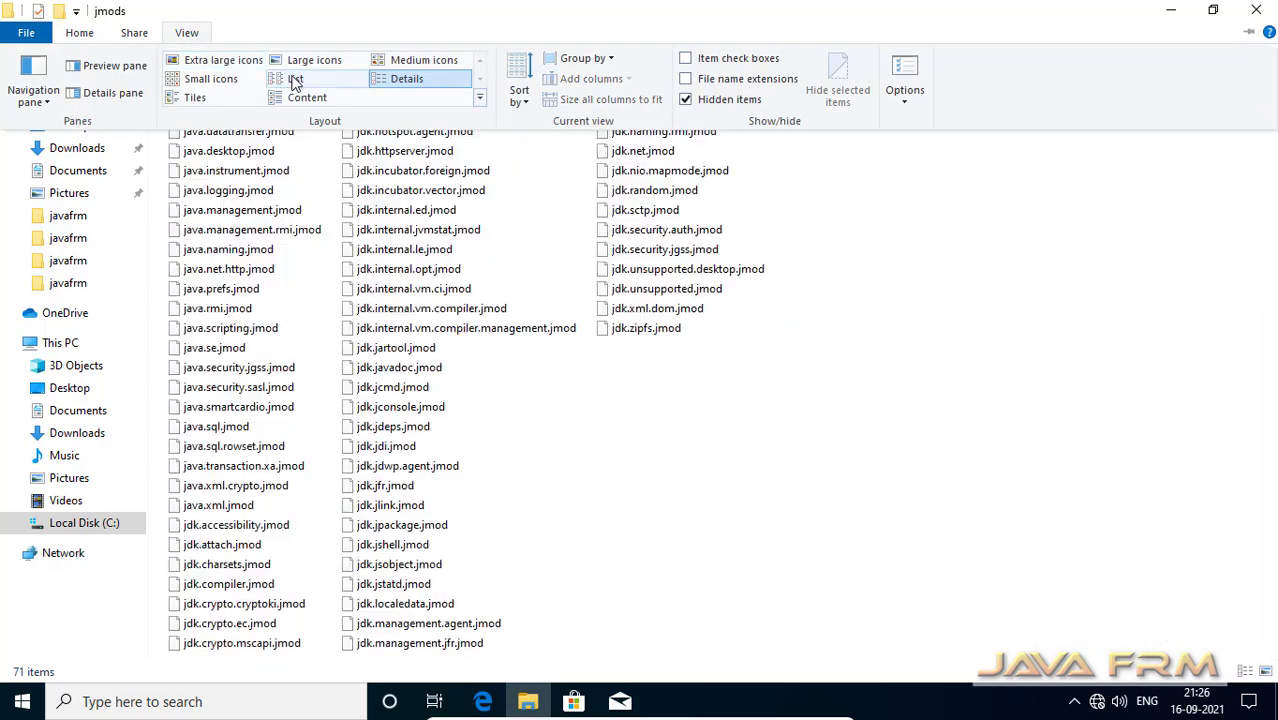
click(916, 449)
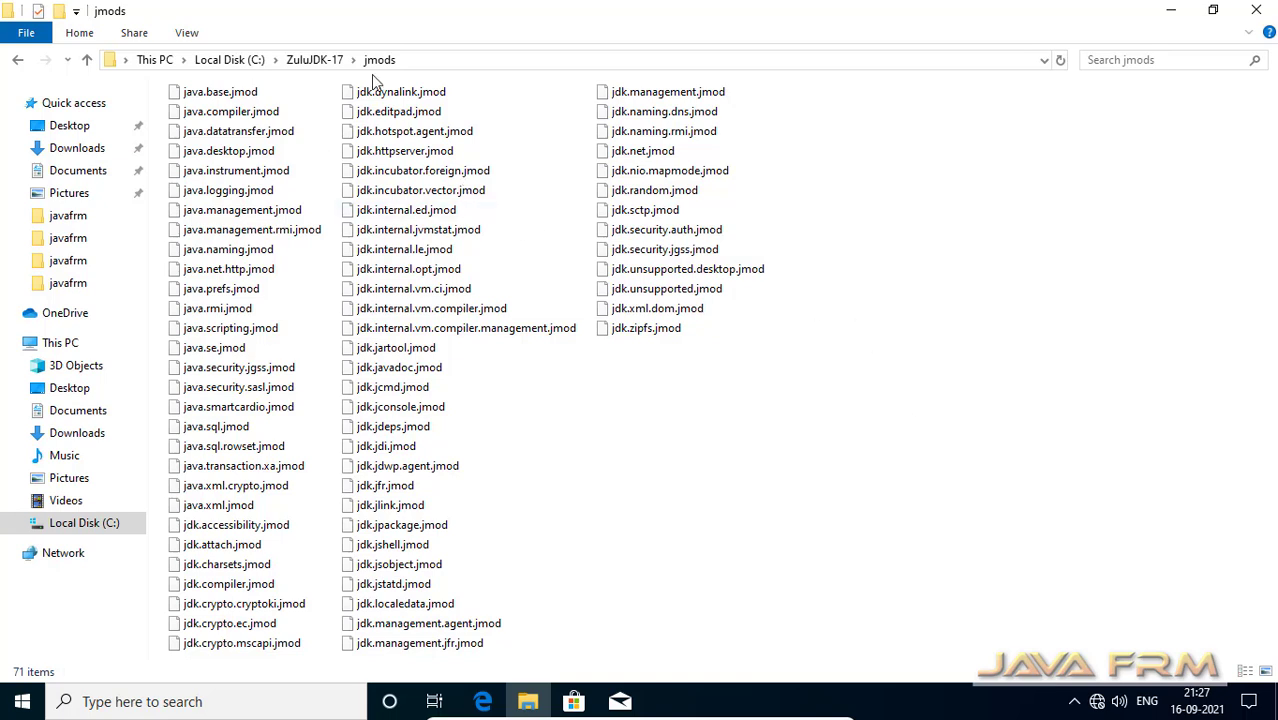
click(309, 62)
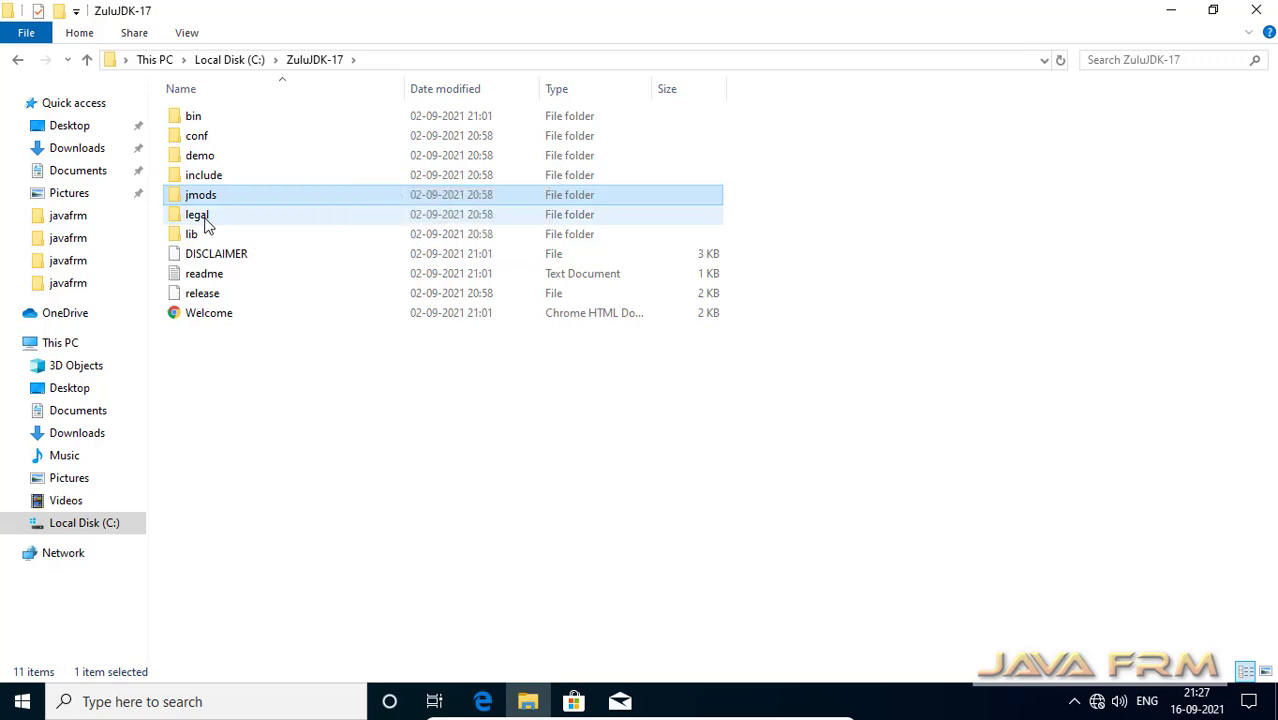
- Browse legal as a list, then lib with its jfr and security subfolders
double_click(205, 222)
click(186, 34)
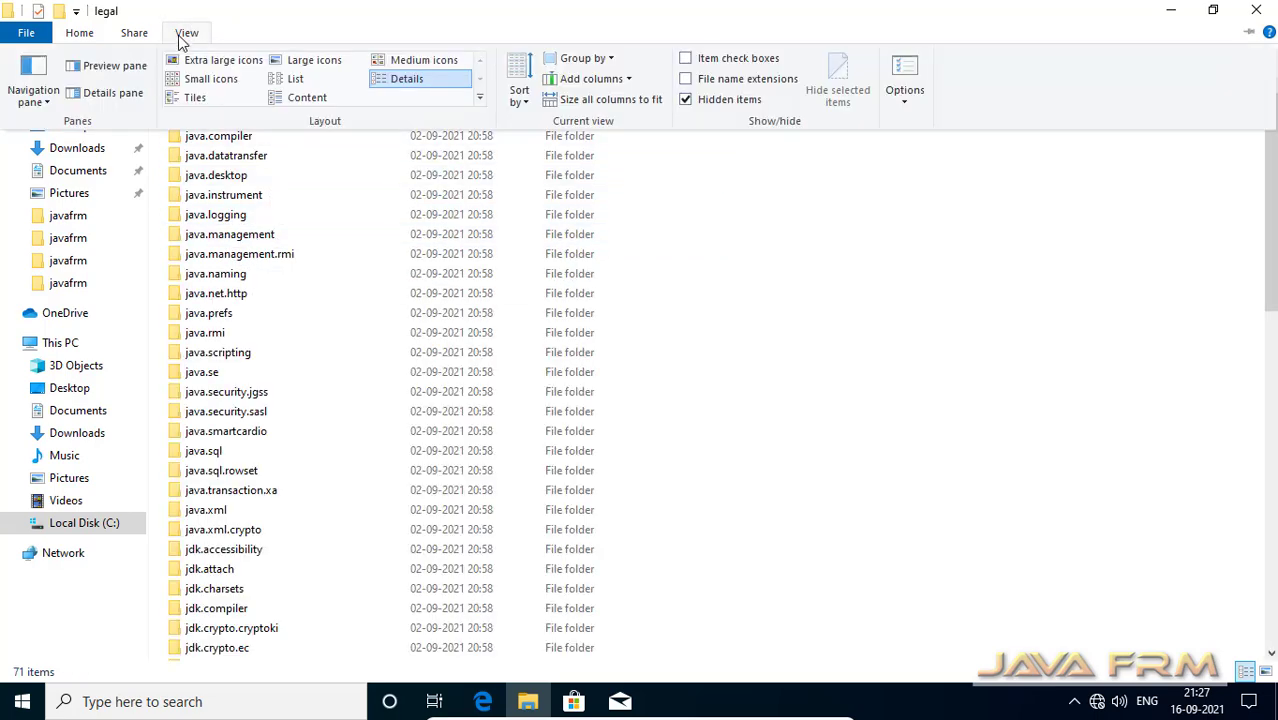
click(295, 78)
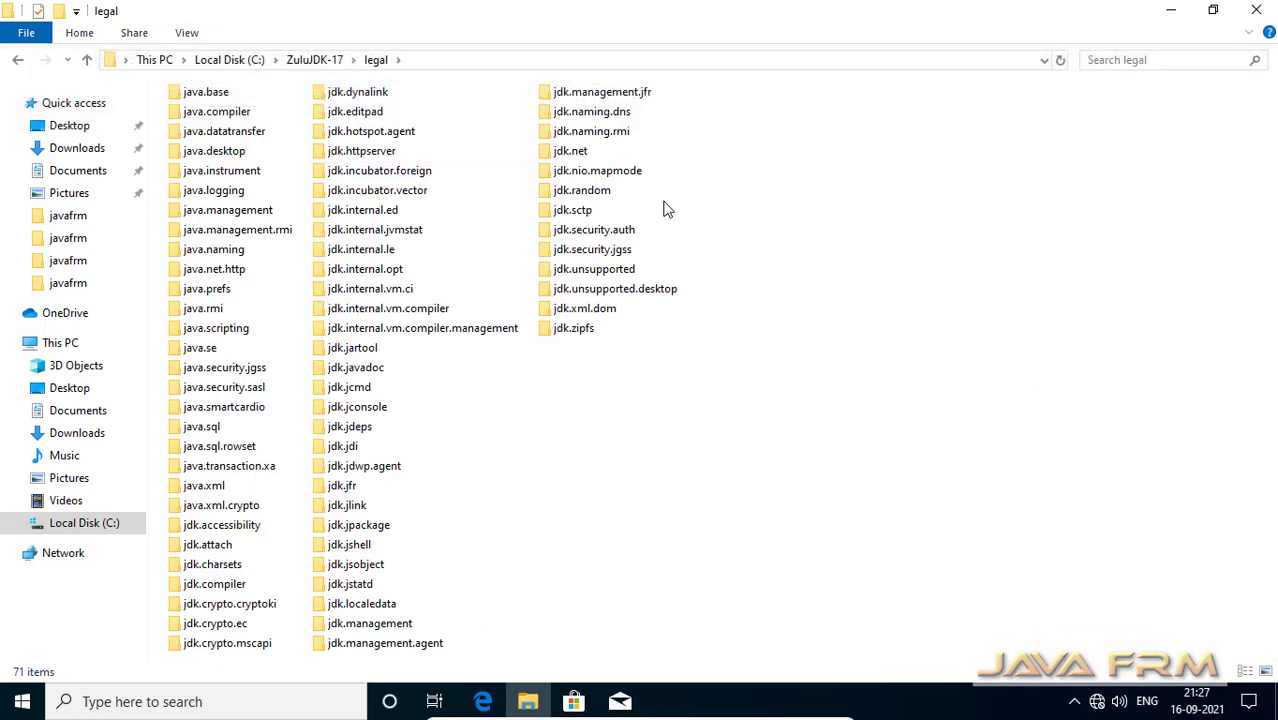
click(305, 60)
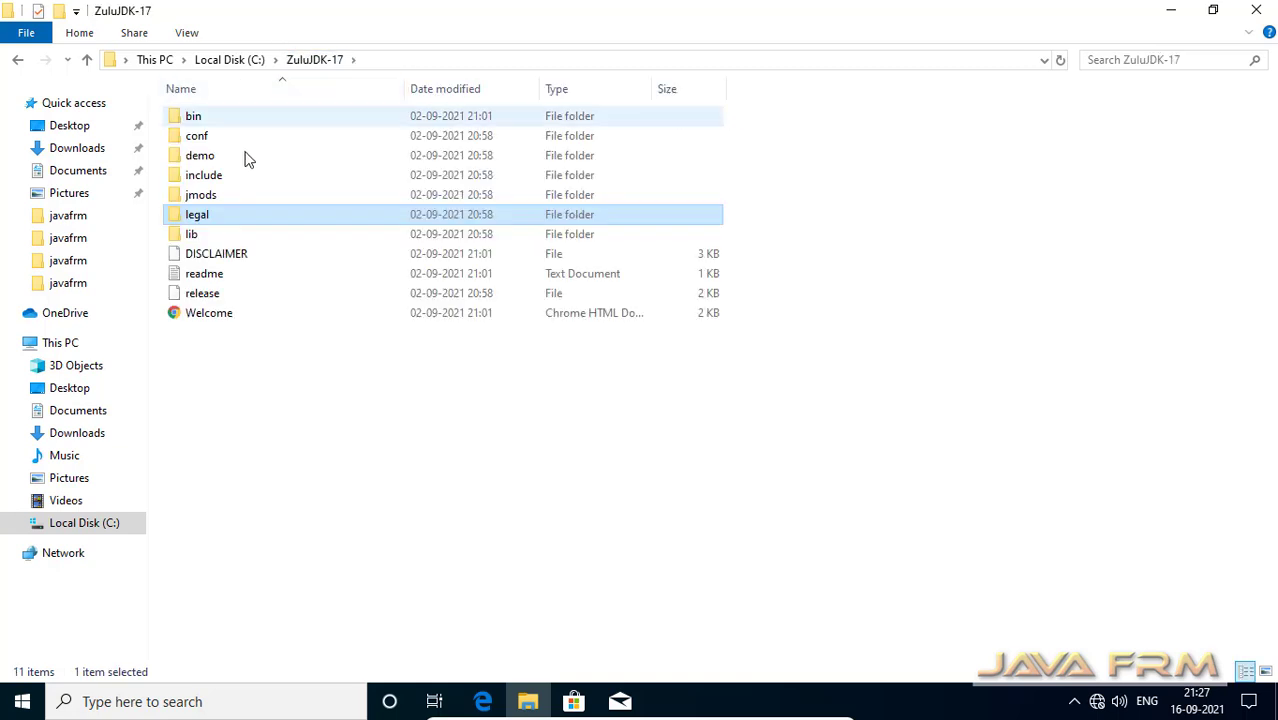
double_click(190, 238)
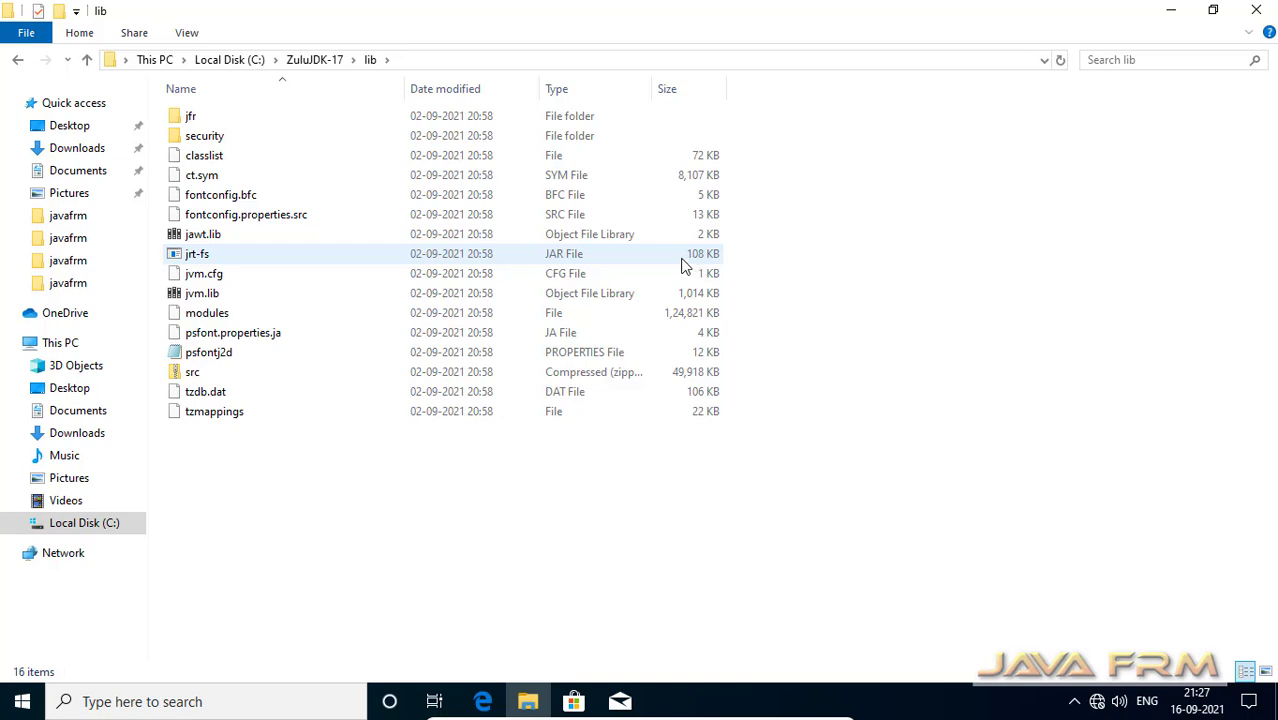
click(196, 119)
double_click(196, 119)
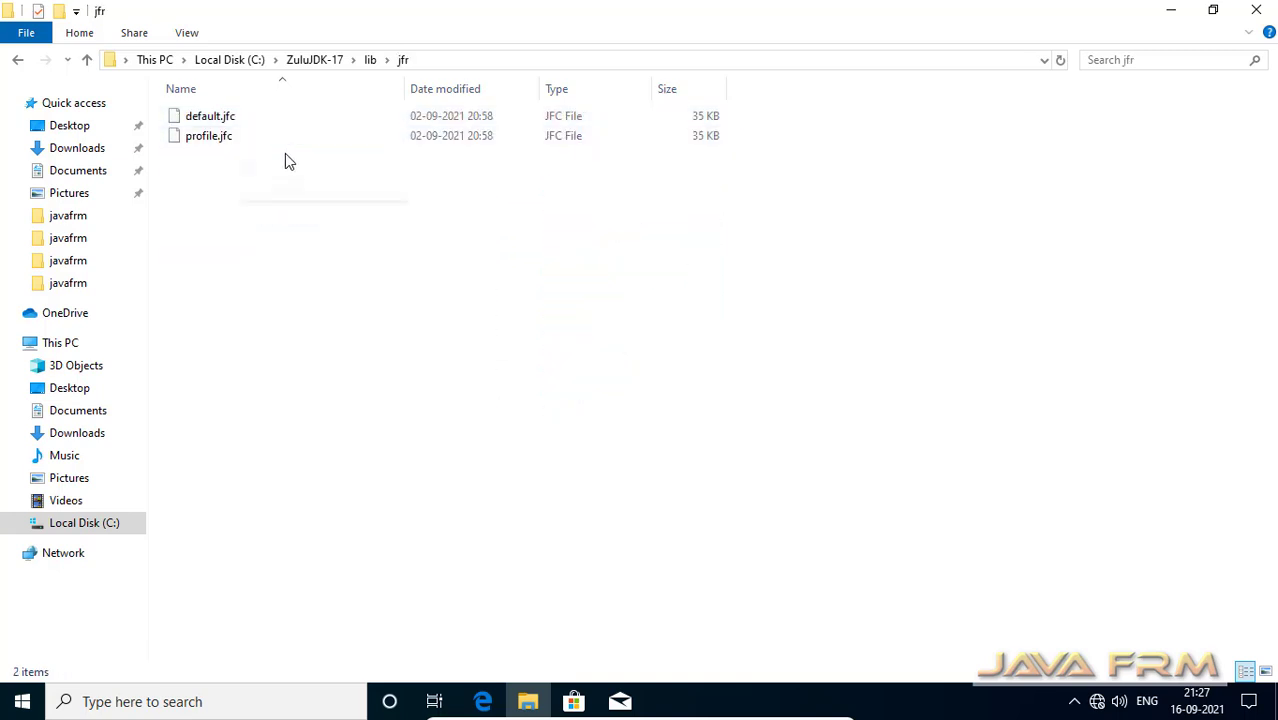
click(371, 60)
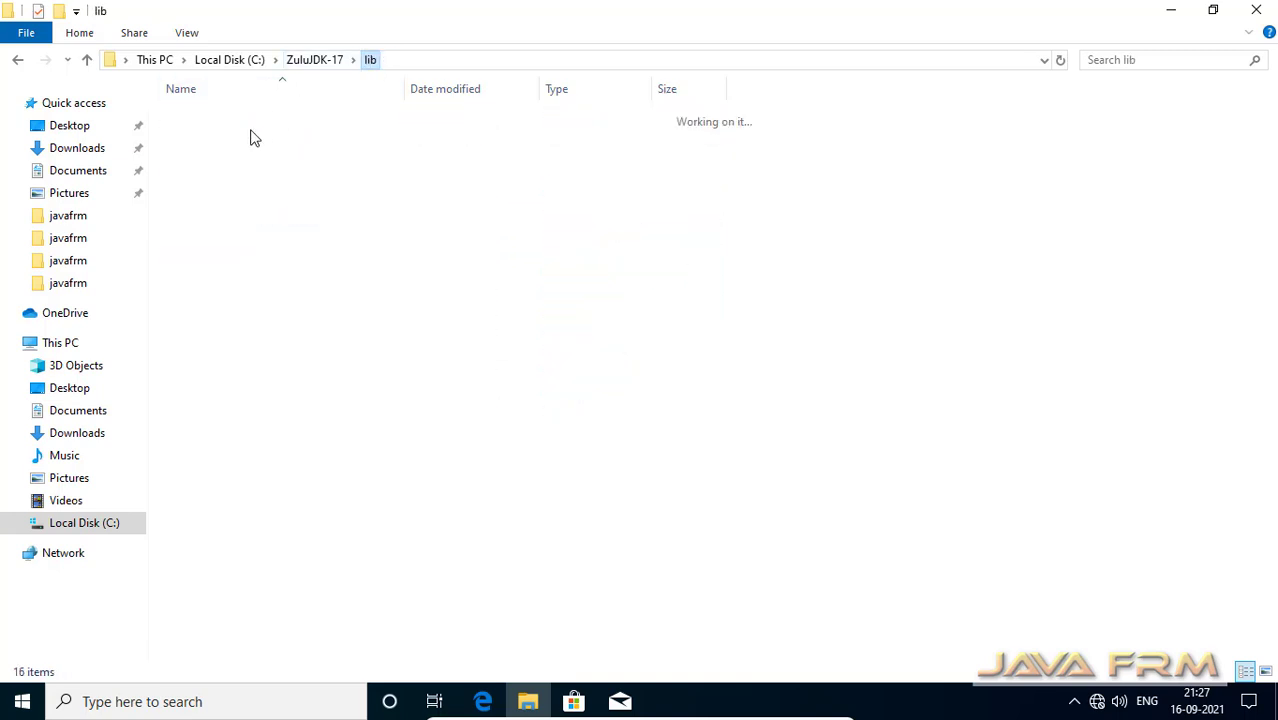
double_click(230, 136)
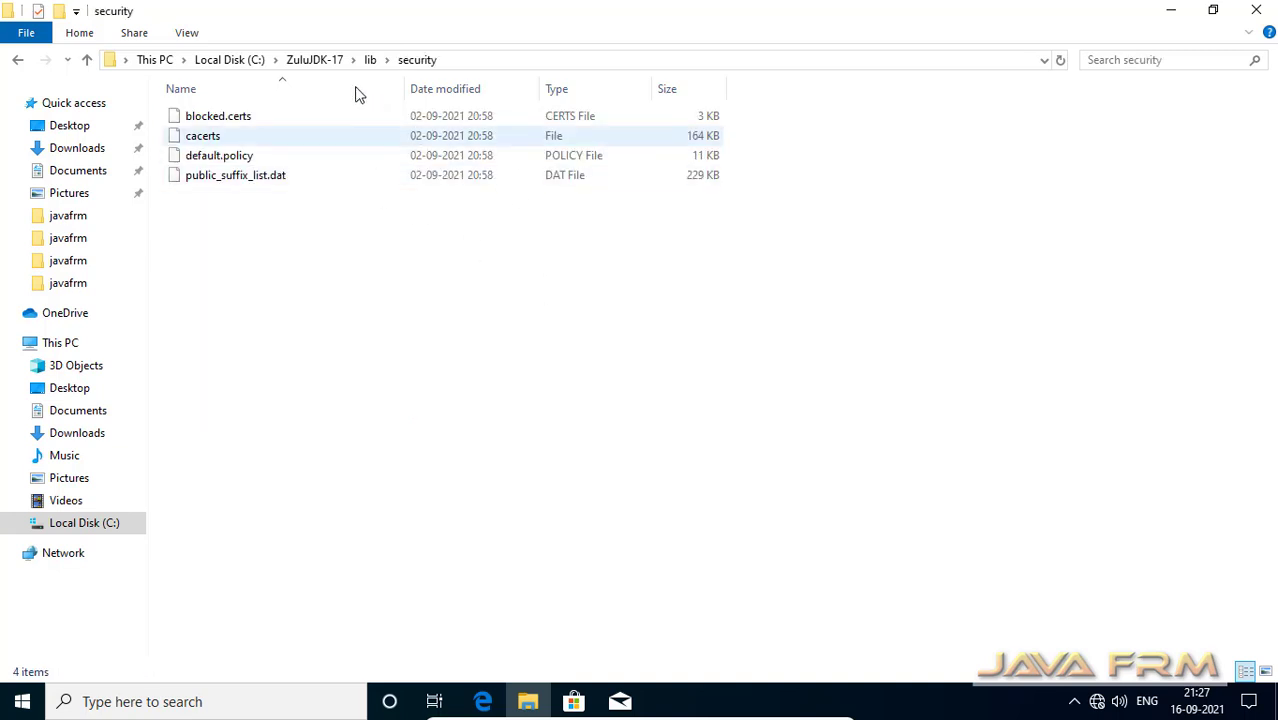
click(314, 60)
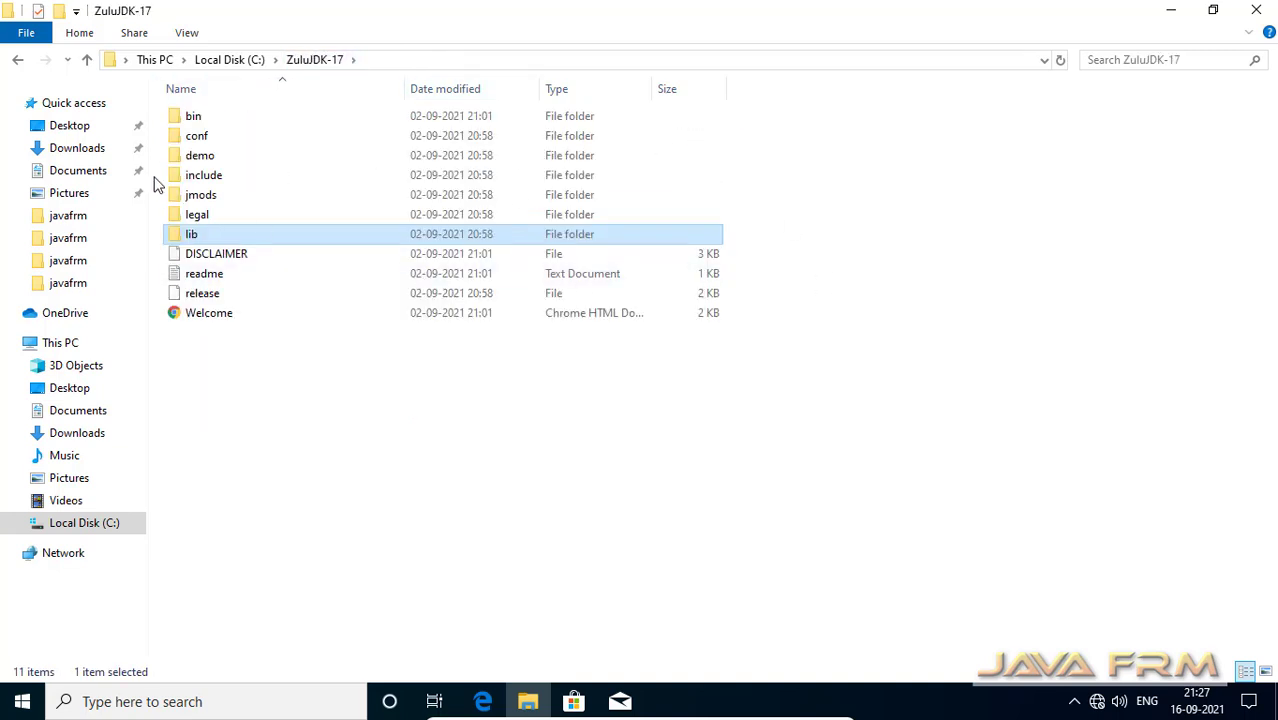
- Copy the C:\ZuluJDK-17 path from the address bar and go to This PC
click(405, 60)
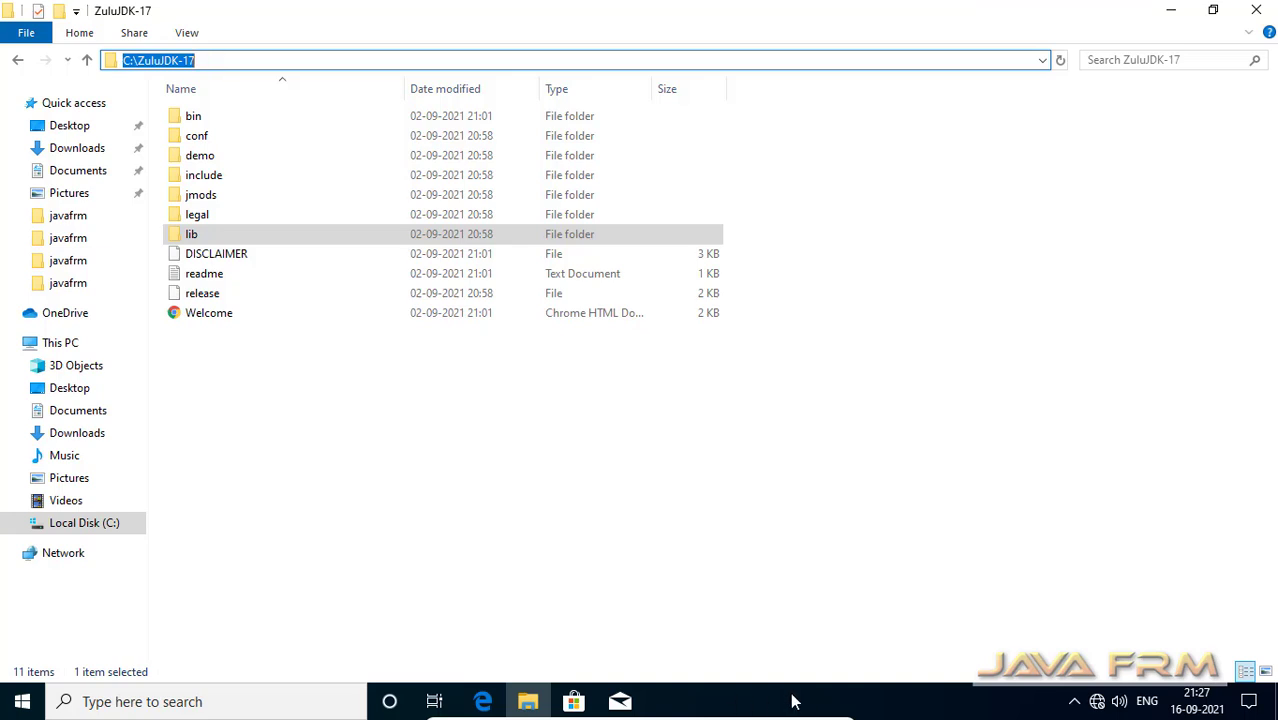
click(68, 343)
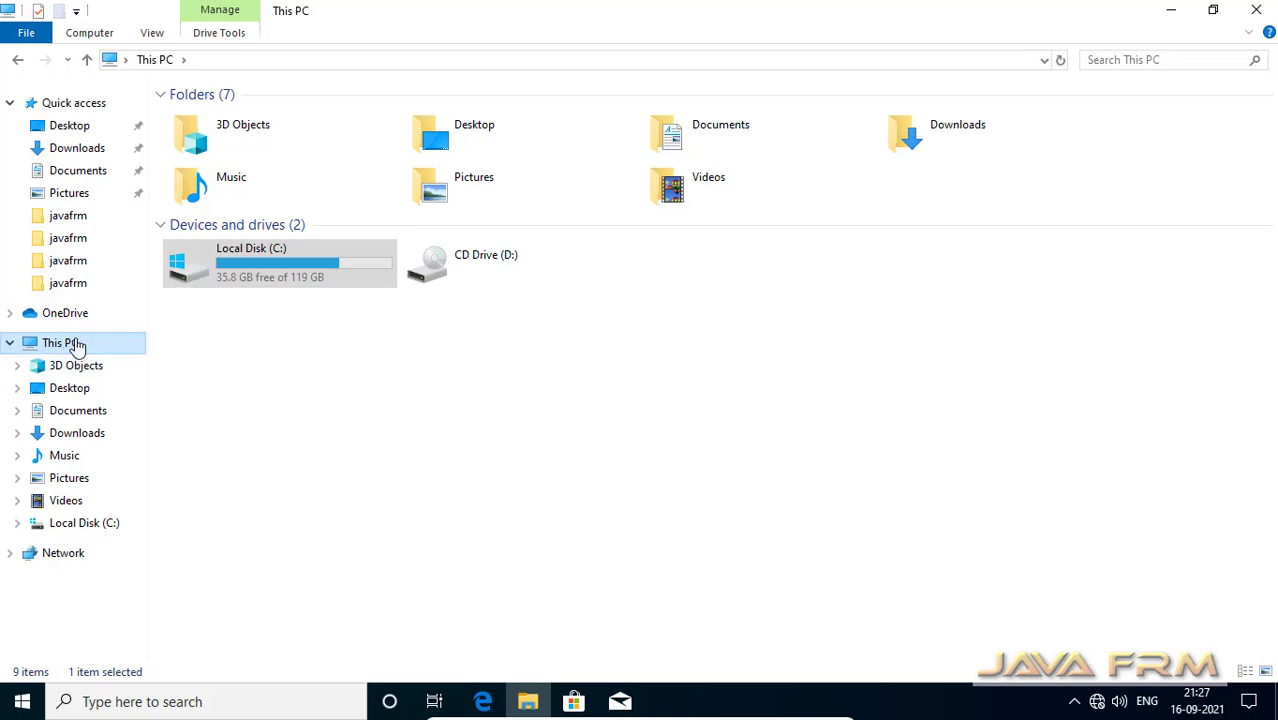
- Open Environment Variables via This PC Properties and Advanced system settings, then enlarge the dialog
right_click(78, 345)
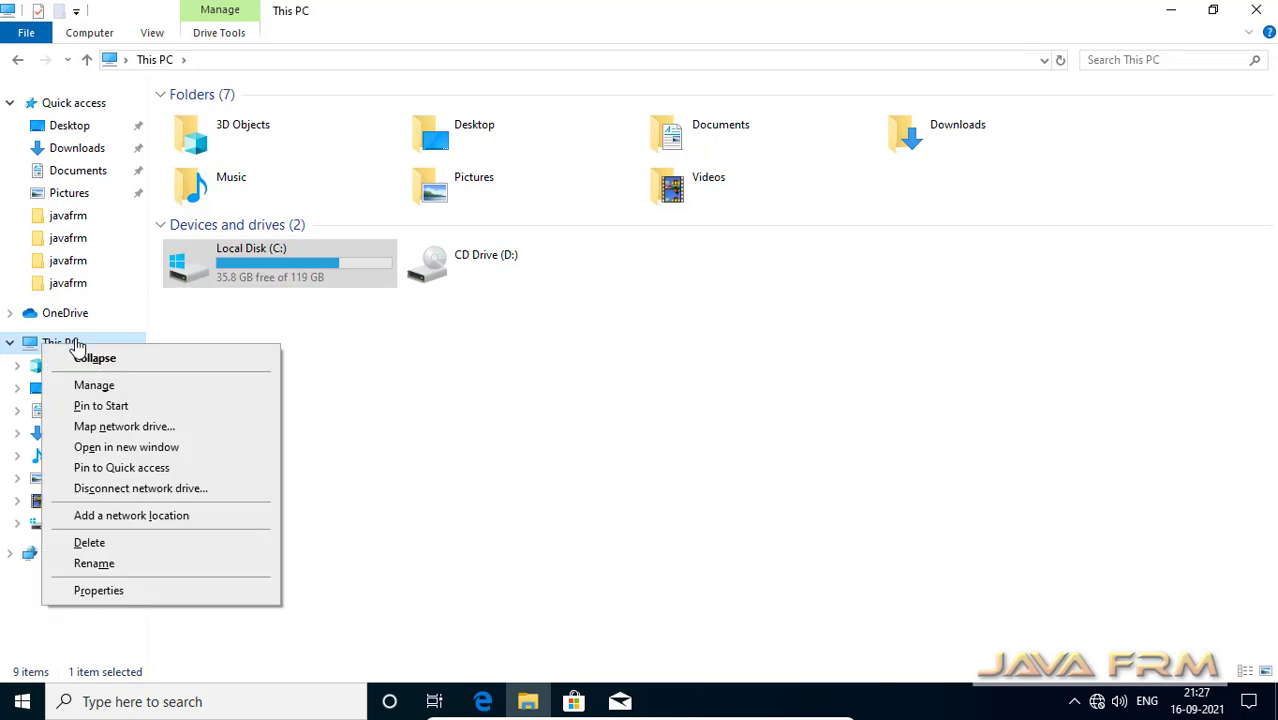
click(121, 599)
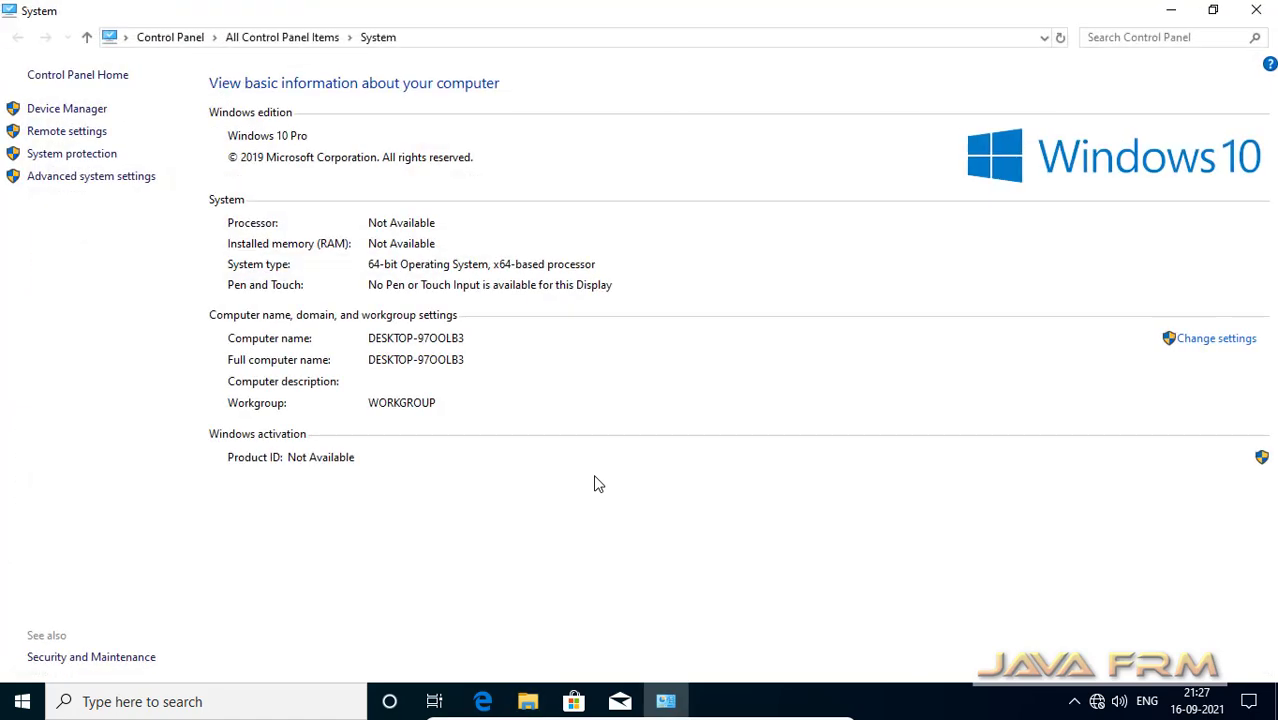
click(101, 186)
click(414, 448)
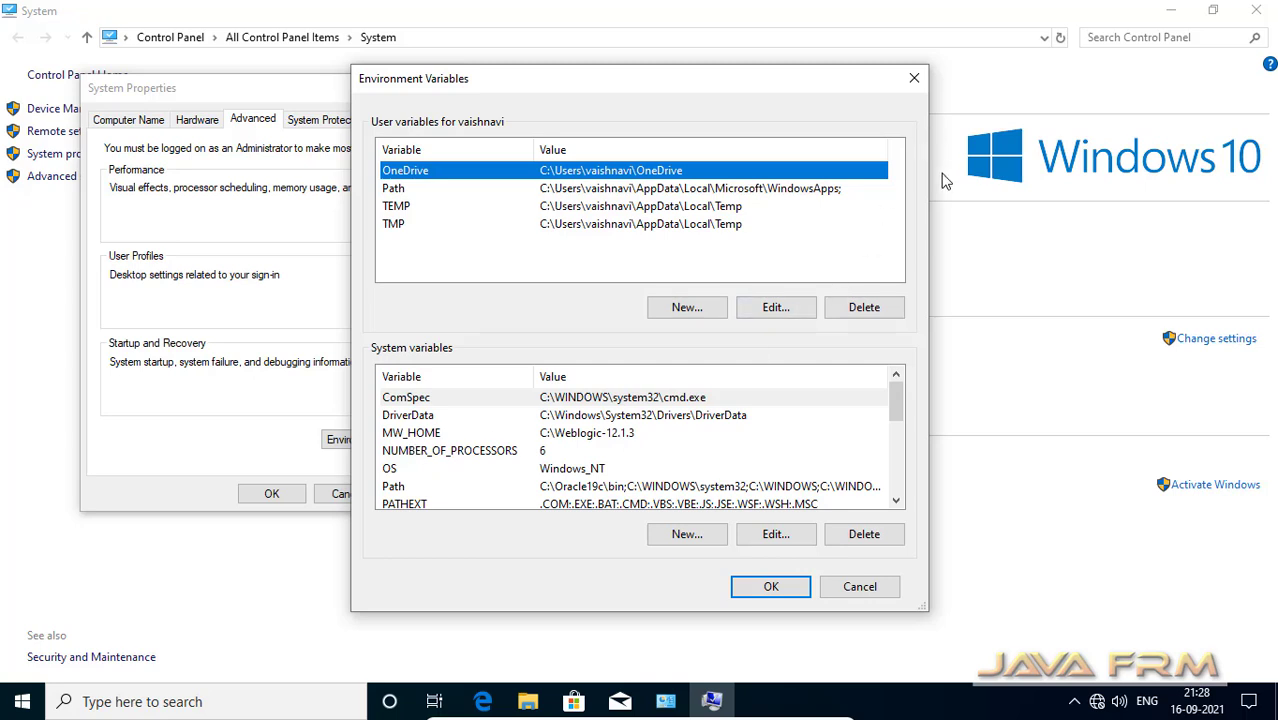
drag(933, 184, 1045, 184)
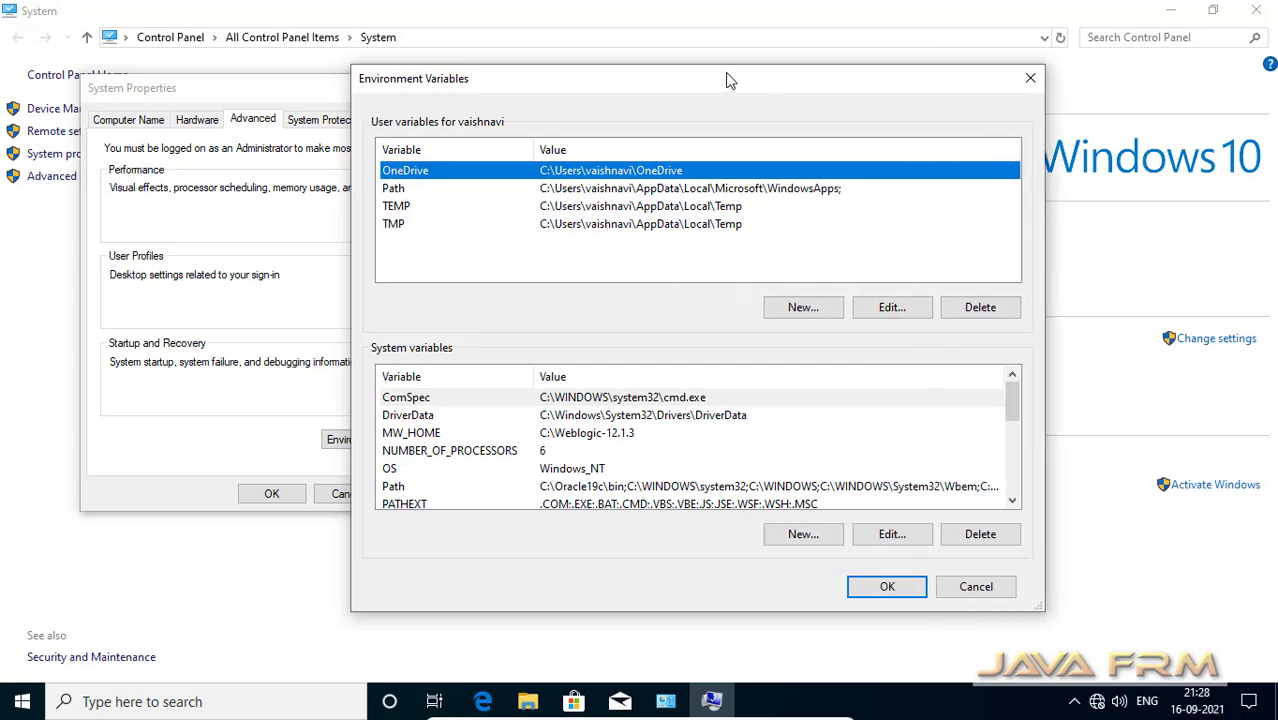
drag(729, 65, 731, 34)
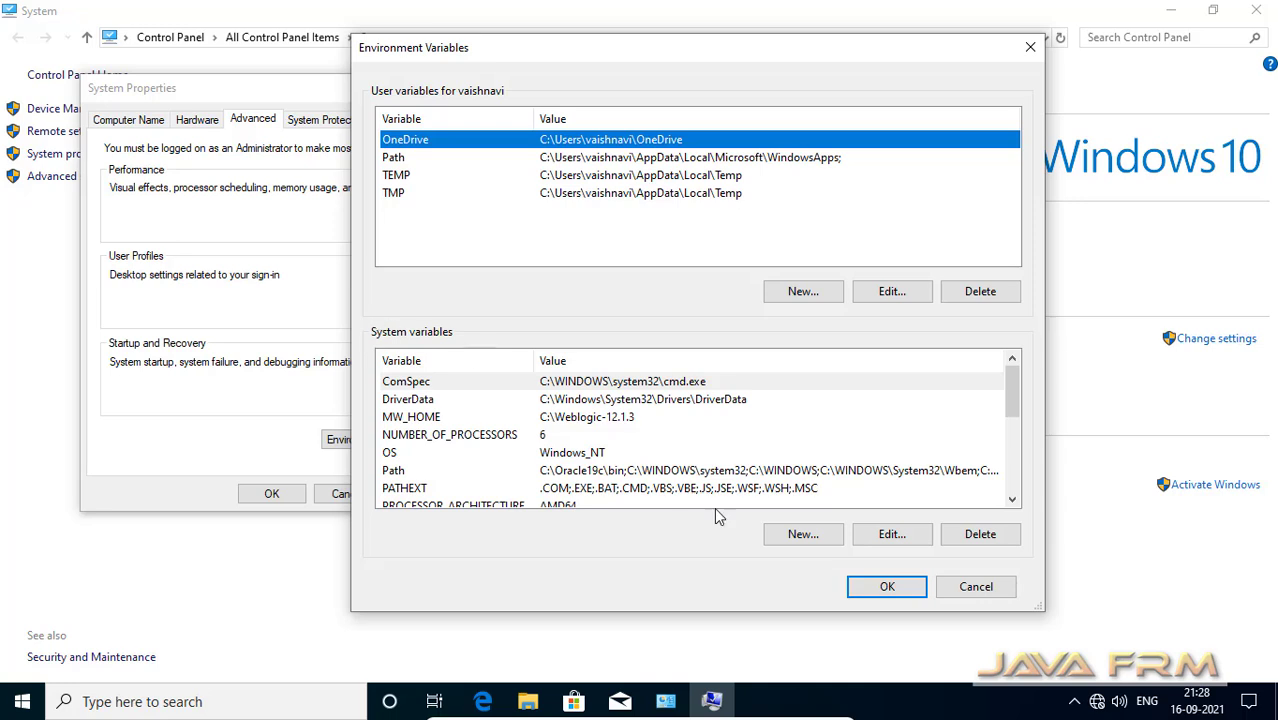
- Create system variable JAVA_HOME with the pasted value C:\ZuluJDK-17
click(813, 539)
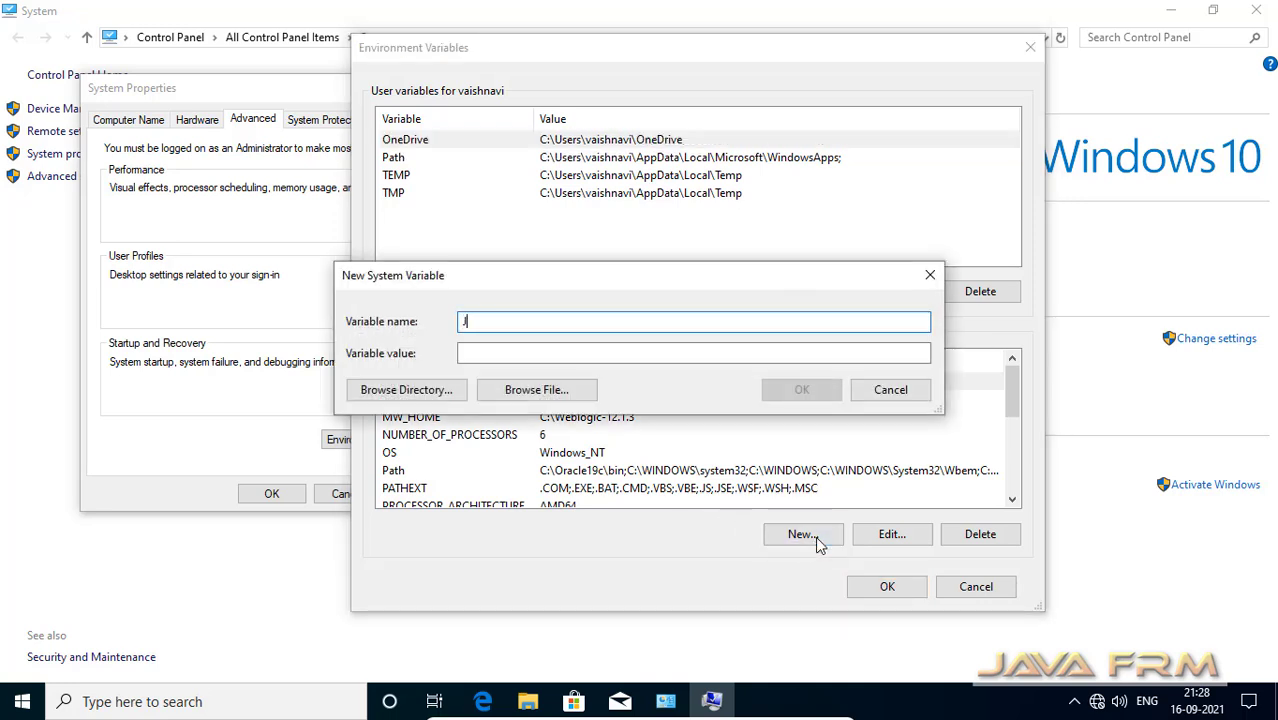
text(JAVA_HOME)
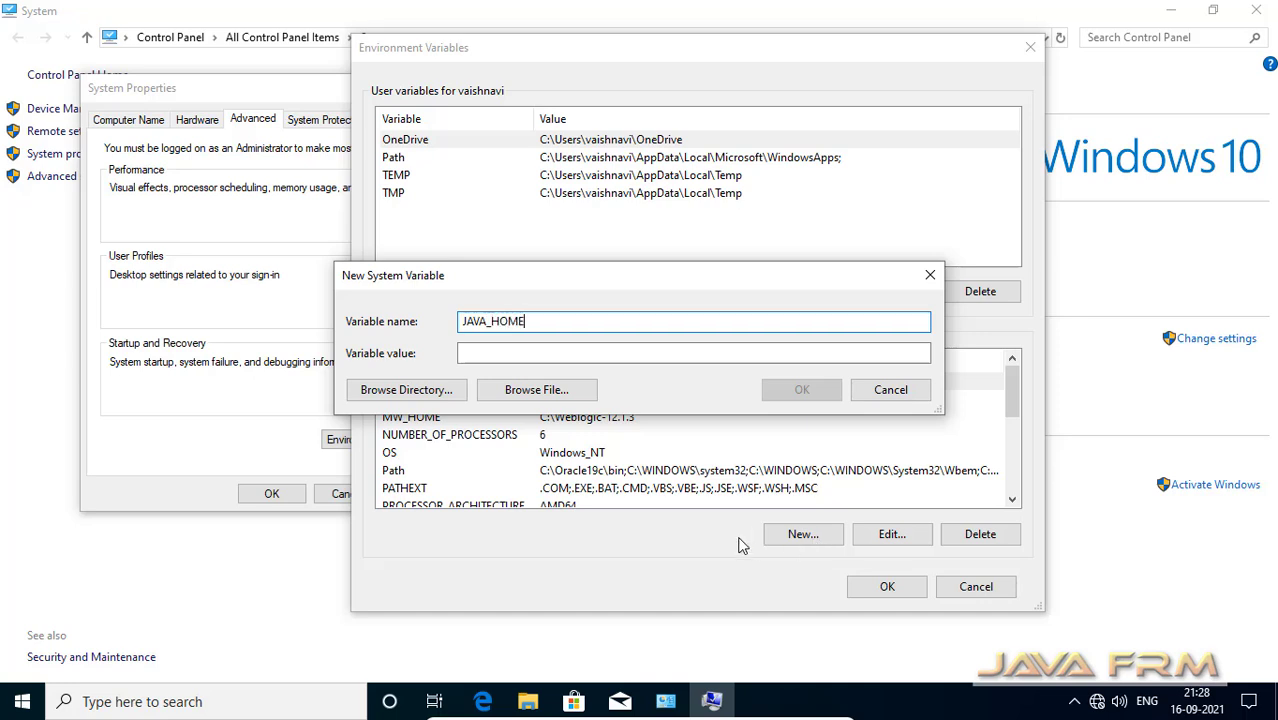
click(536, 353)
text(C:\Zulu\JDK-17)
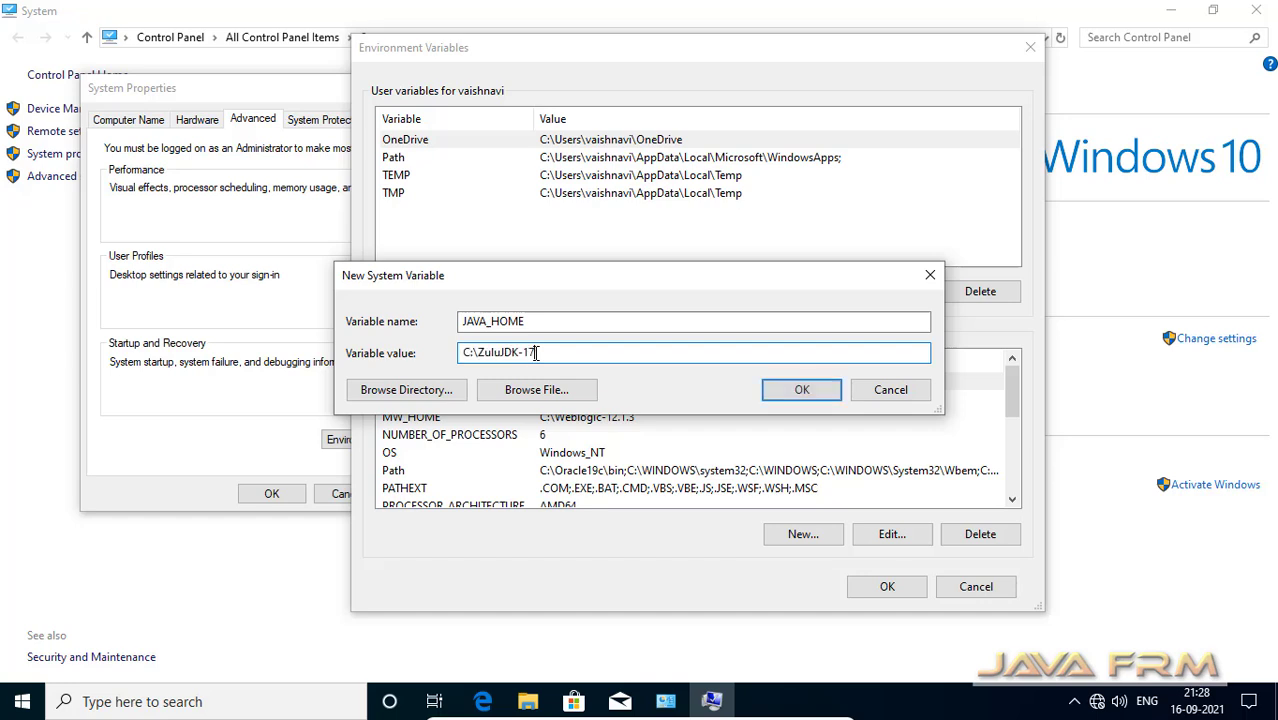
click(801, 391)
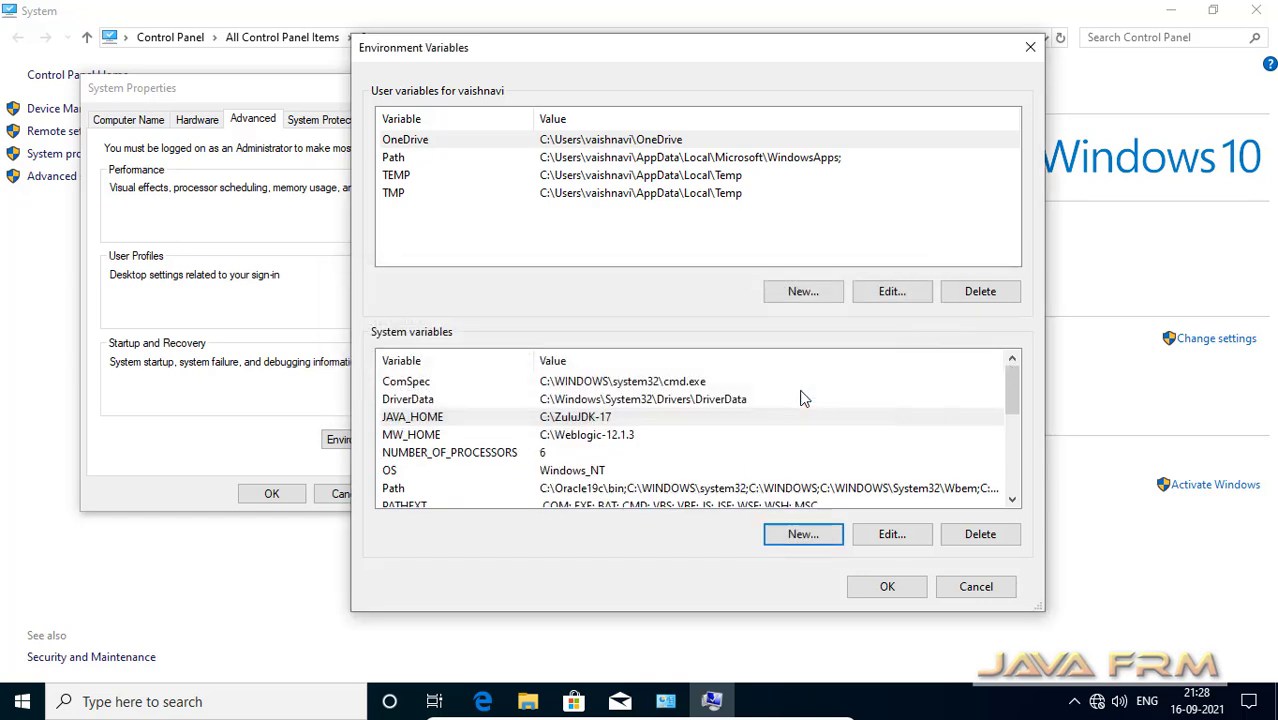
click(552, 419)
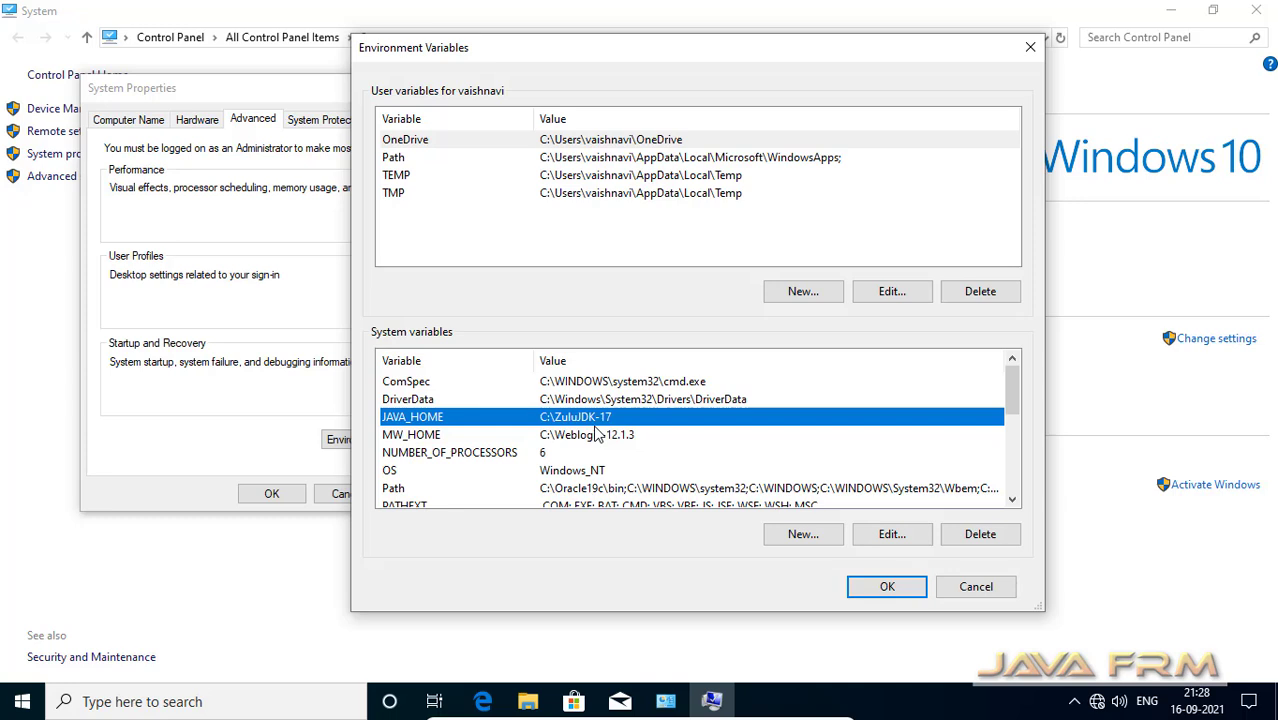
scroll(782, 466, down, 1)
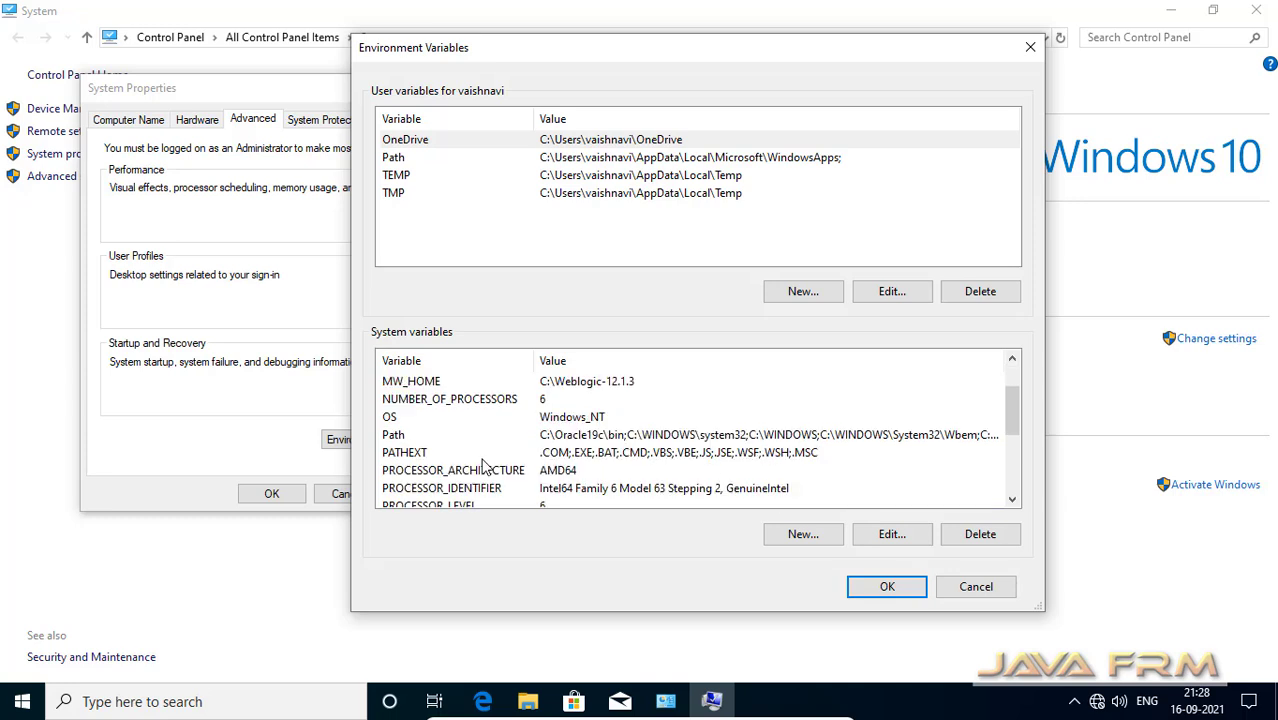
- Add %JAVA_HOME%\bin as a new entry in the system Path variable
click(570, 437)
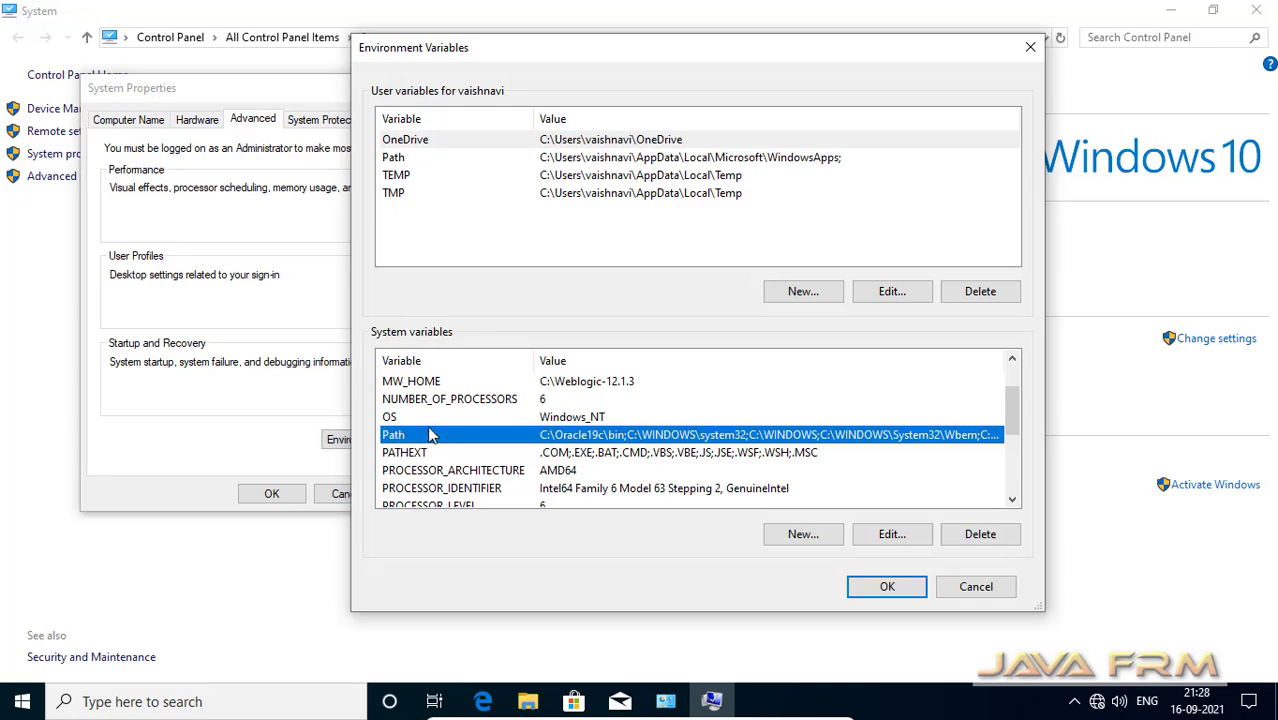
click(889, 536)
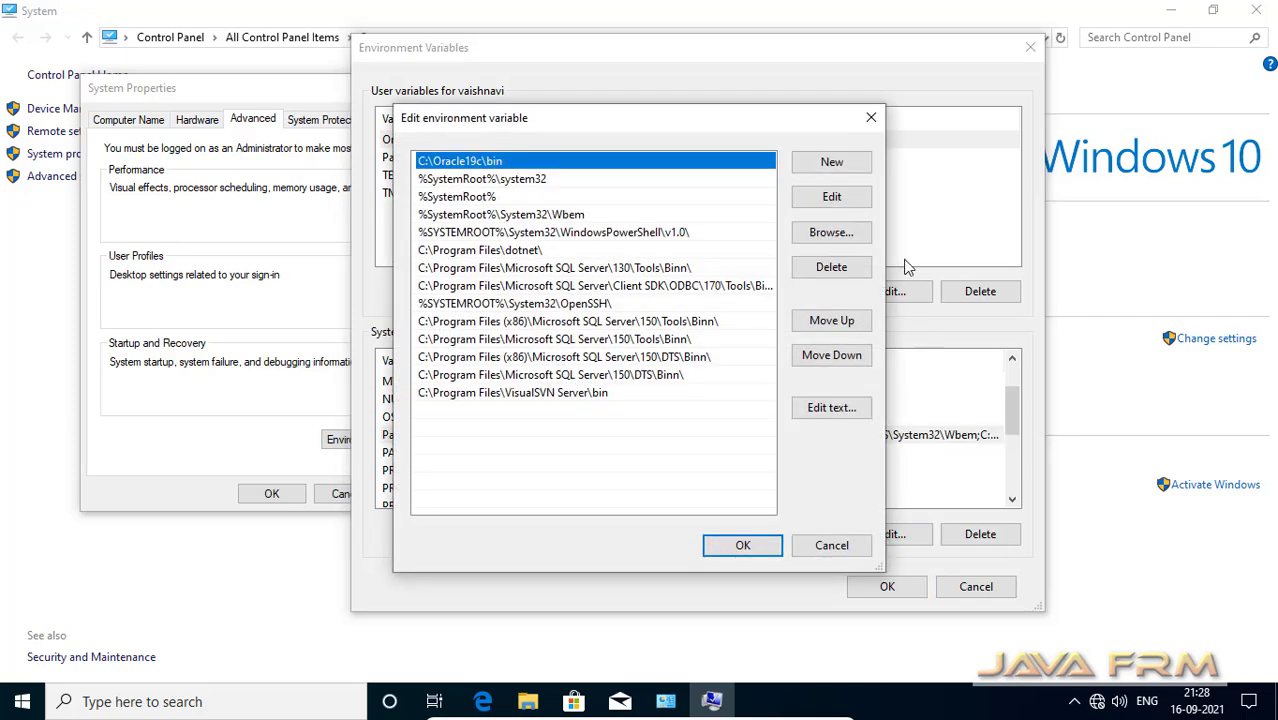
click(826, 165)
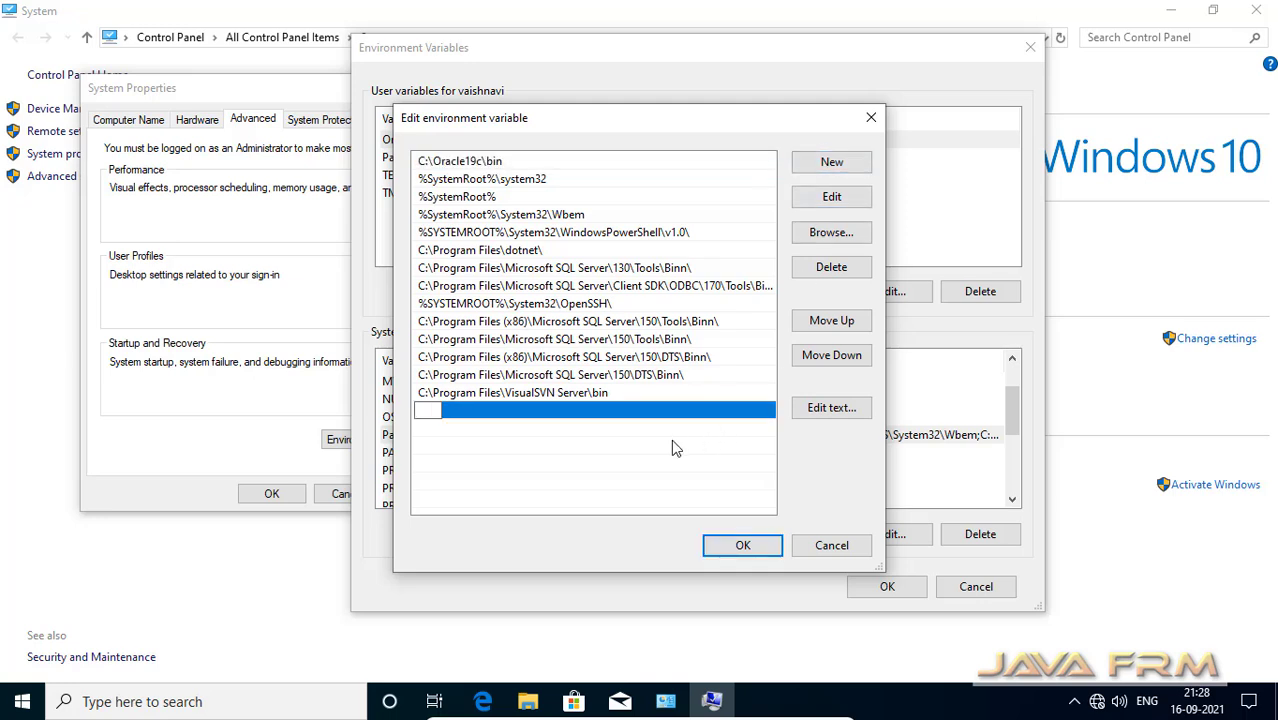
text(%JAVA_HOME)
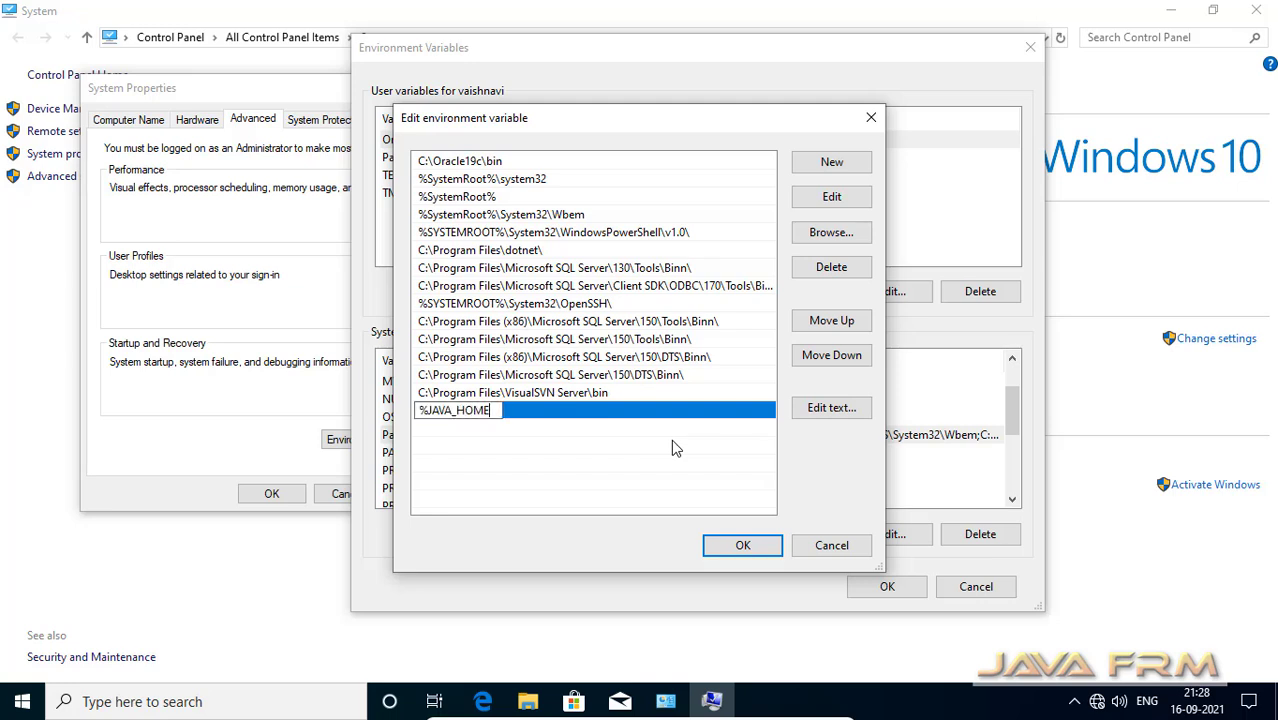
text(%\bin)
click(760, 553)
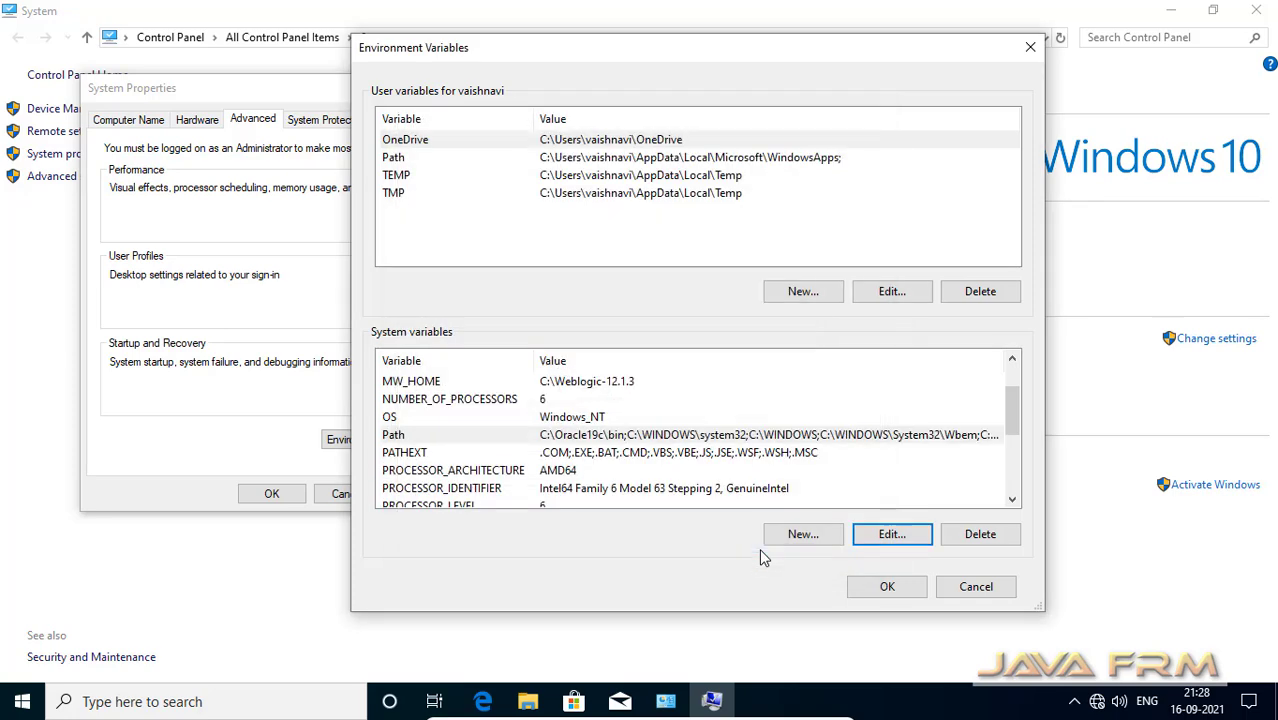
- Recheck the Path entries, then confirm Environment Variables and System Properties
click(800, 437)
click(862, 532)
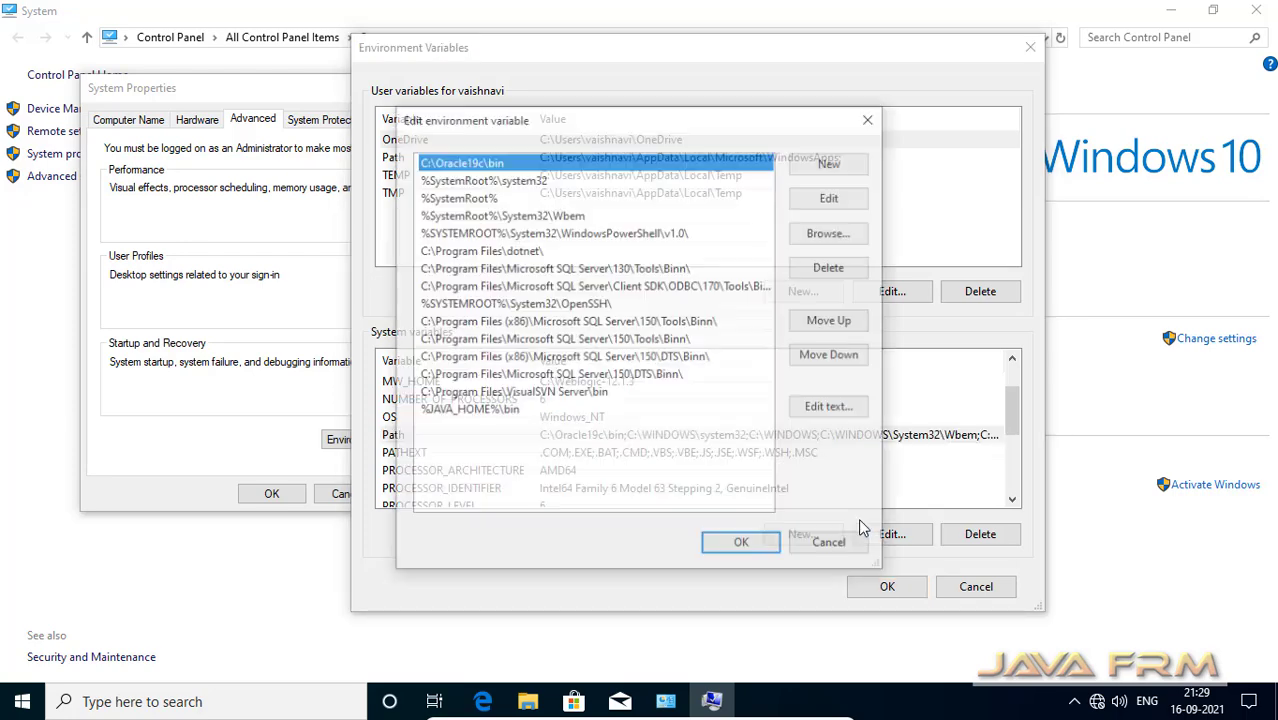
click(760, 552)
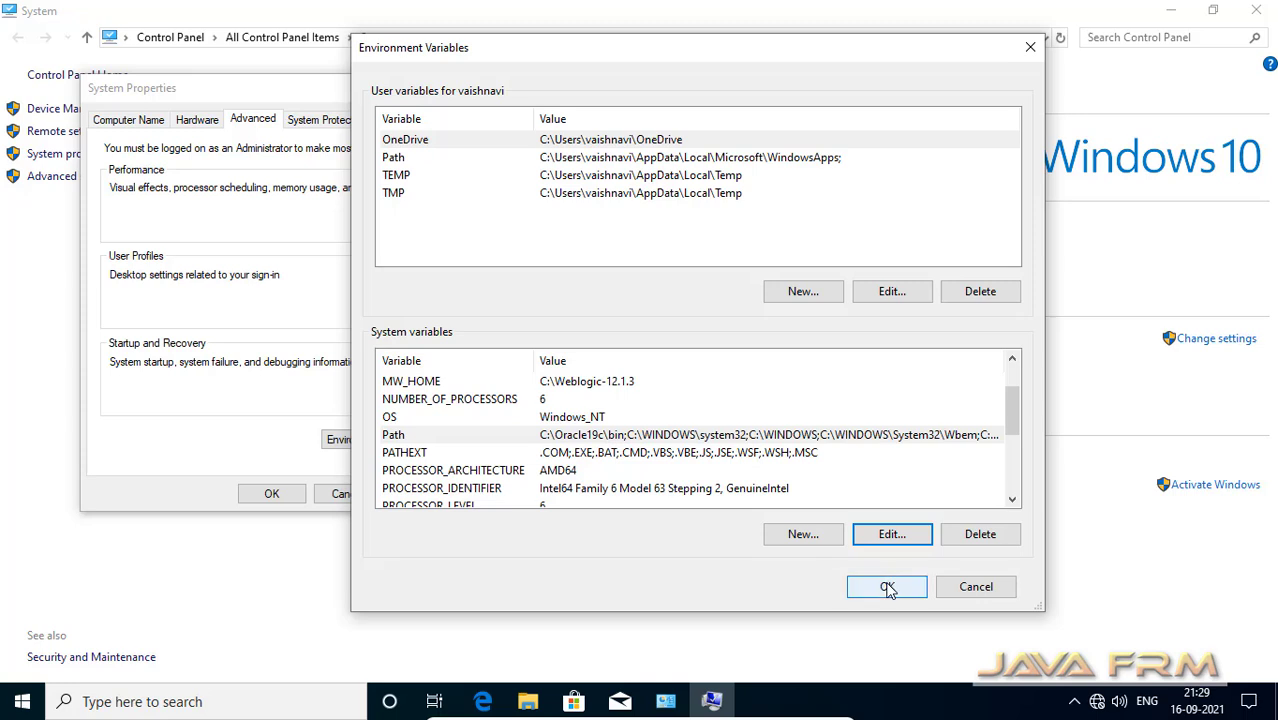
scroll(757, 510, up, 1)
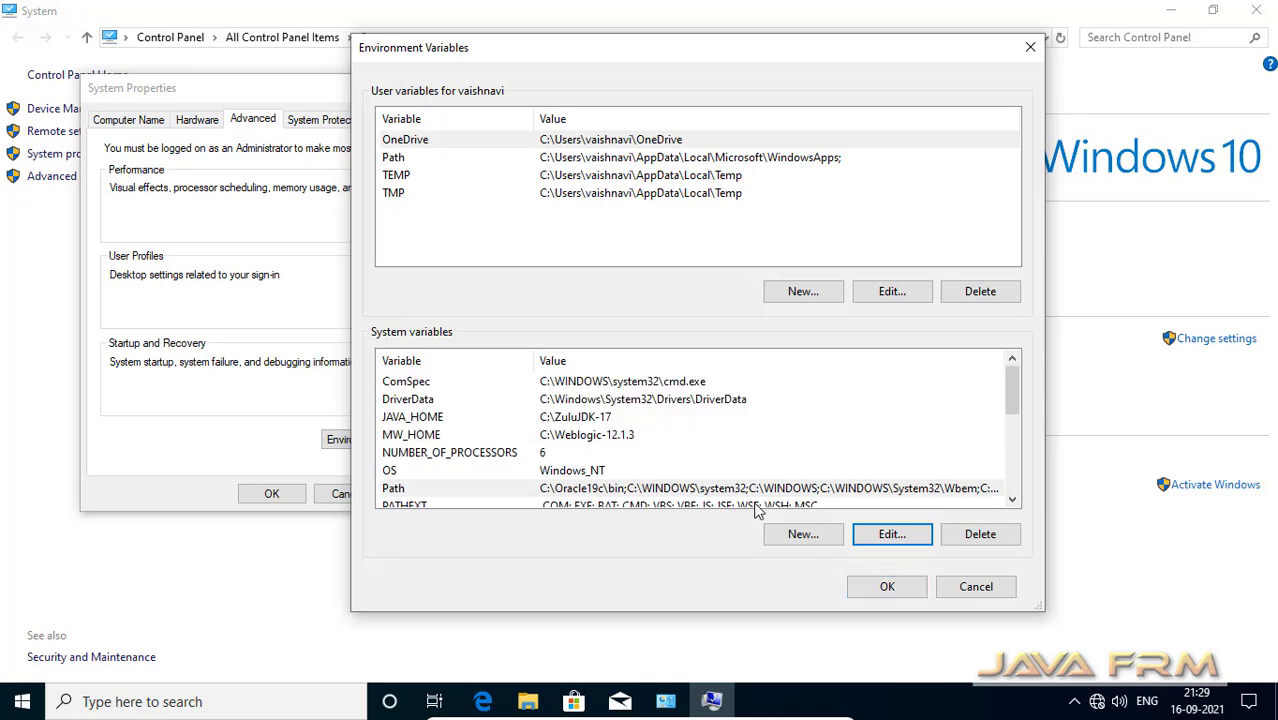
click(903, 592)
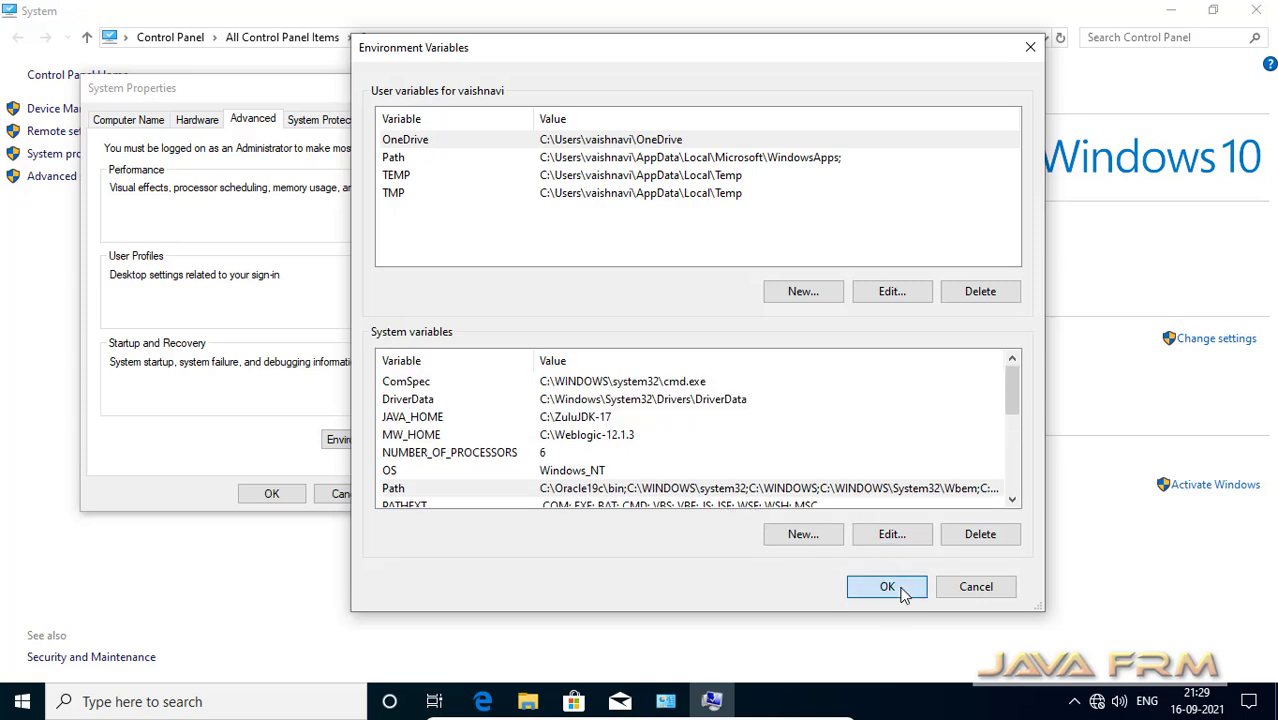
click(268, 495)
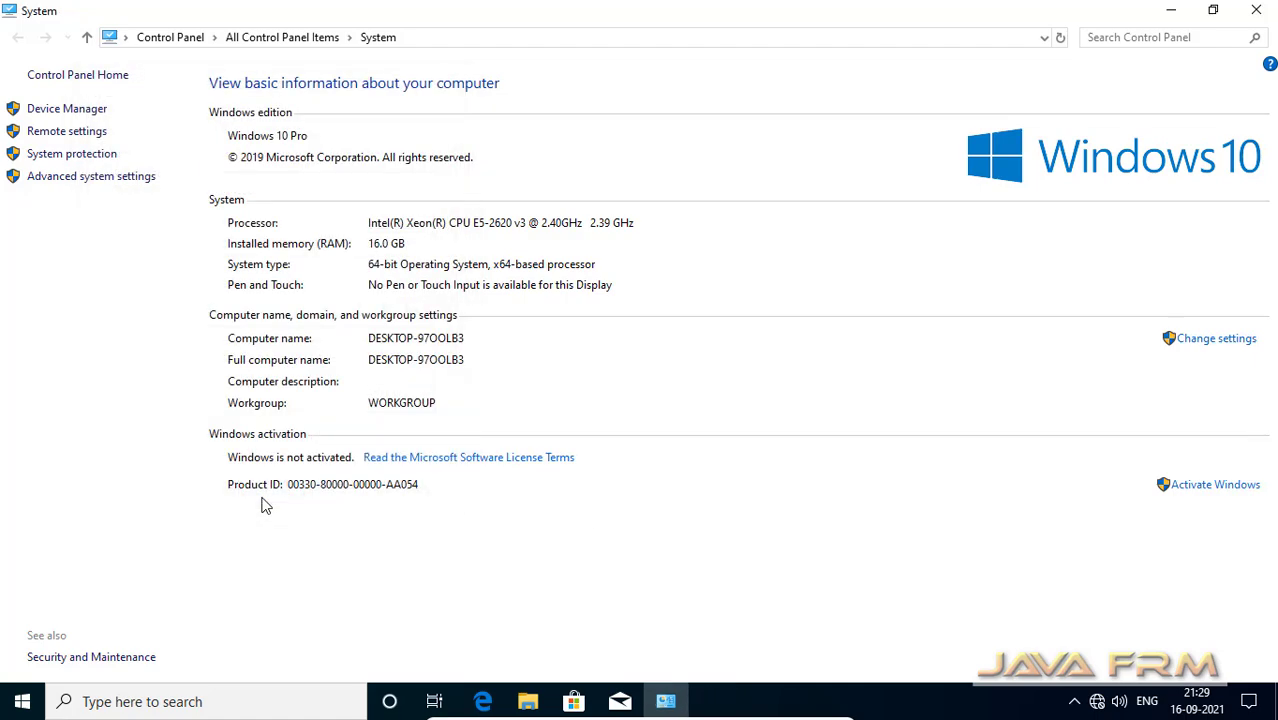
- Open a maximized Command Prompt and run java -version and javac -version
click(1258, 12)
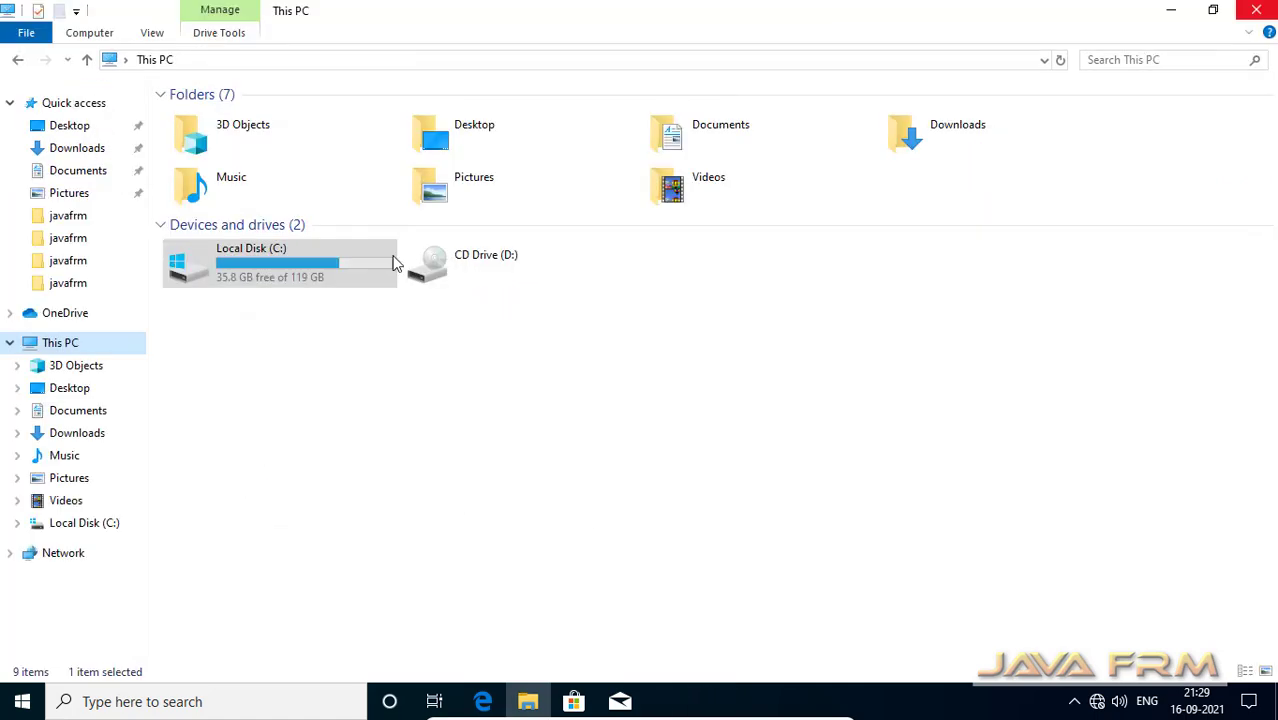
click(24, 703)
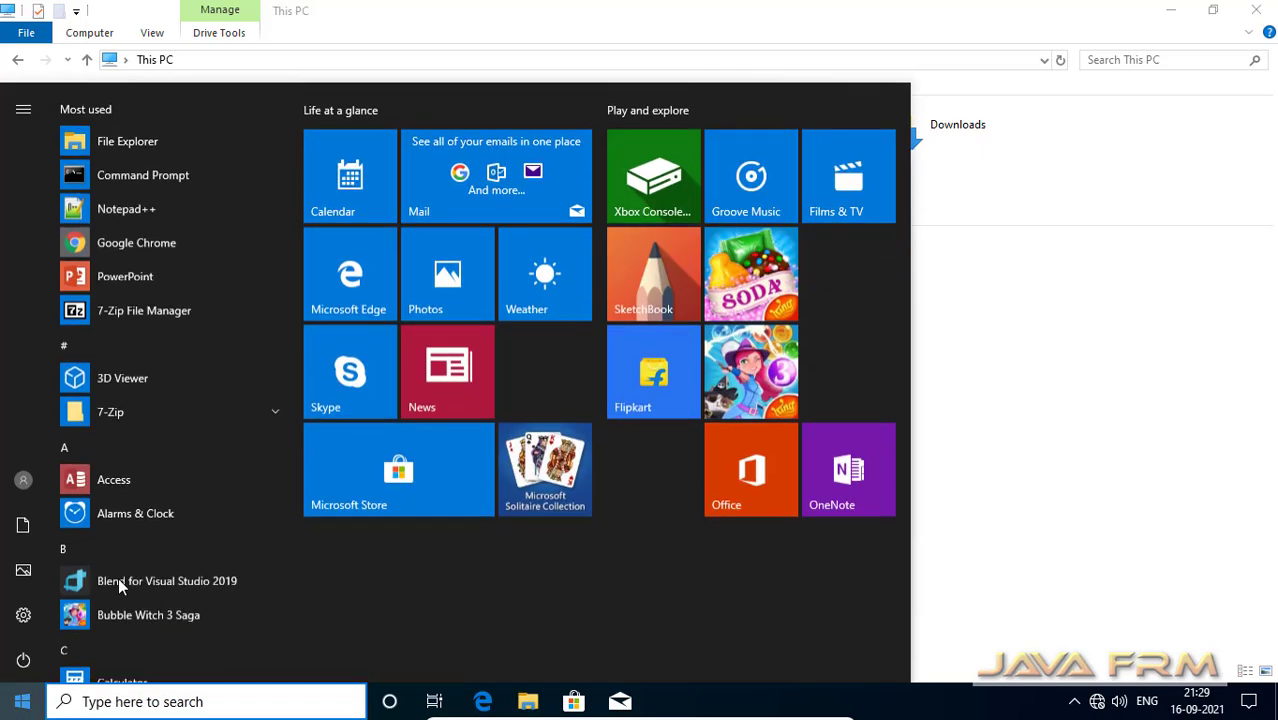
click(137, 175)
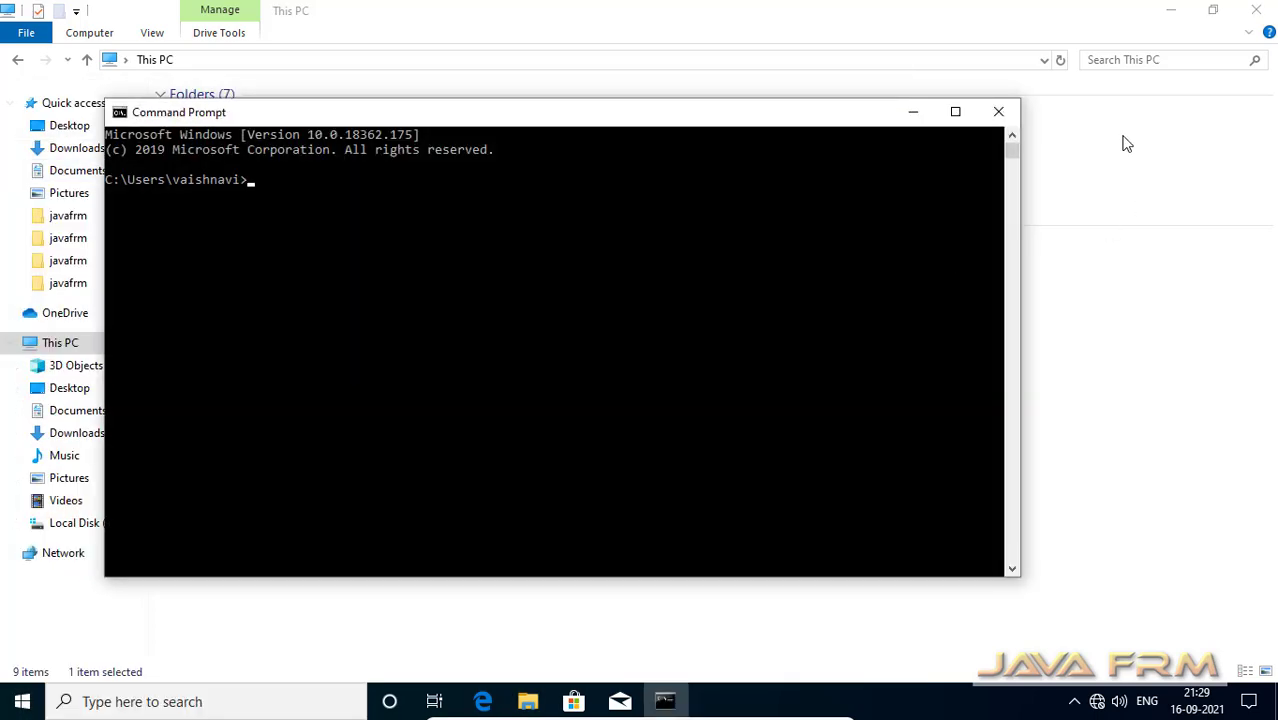
click(955, 111)
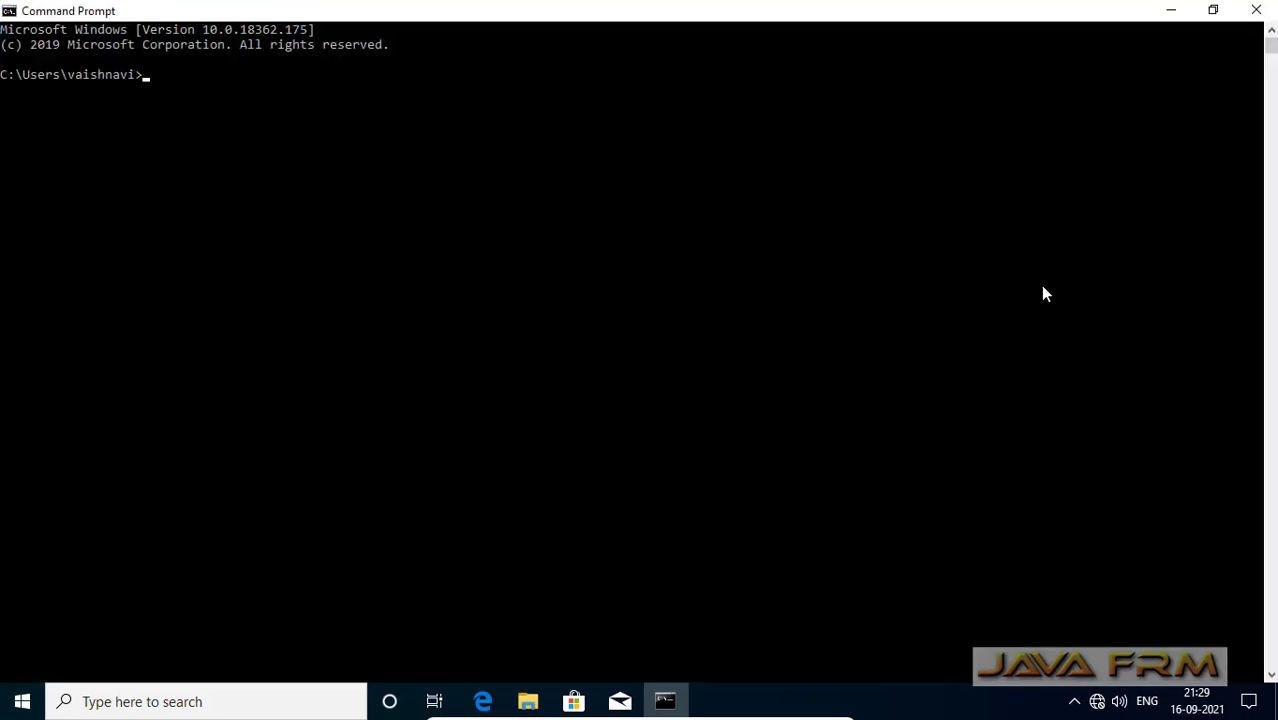
text(java -version)
key(Return)
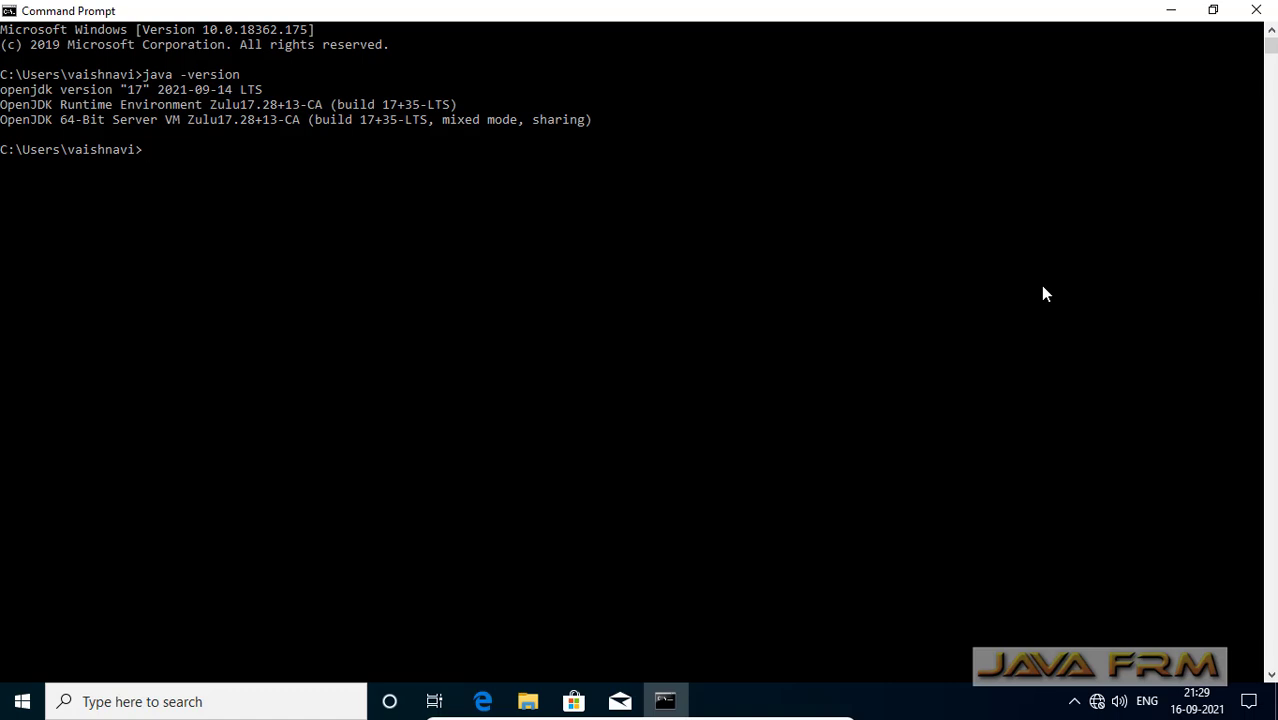
text(javac -version)
key(Return)
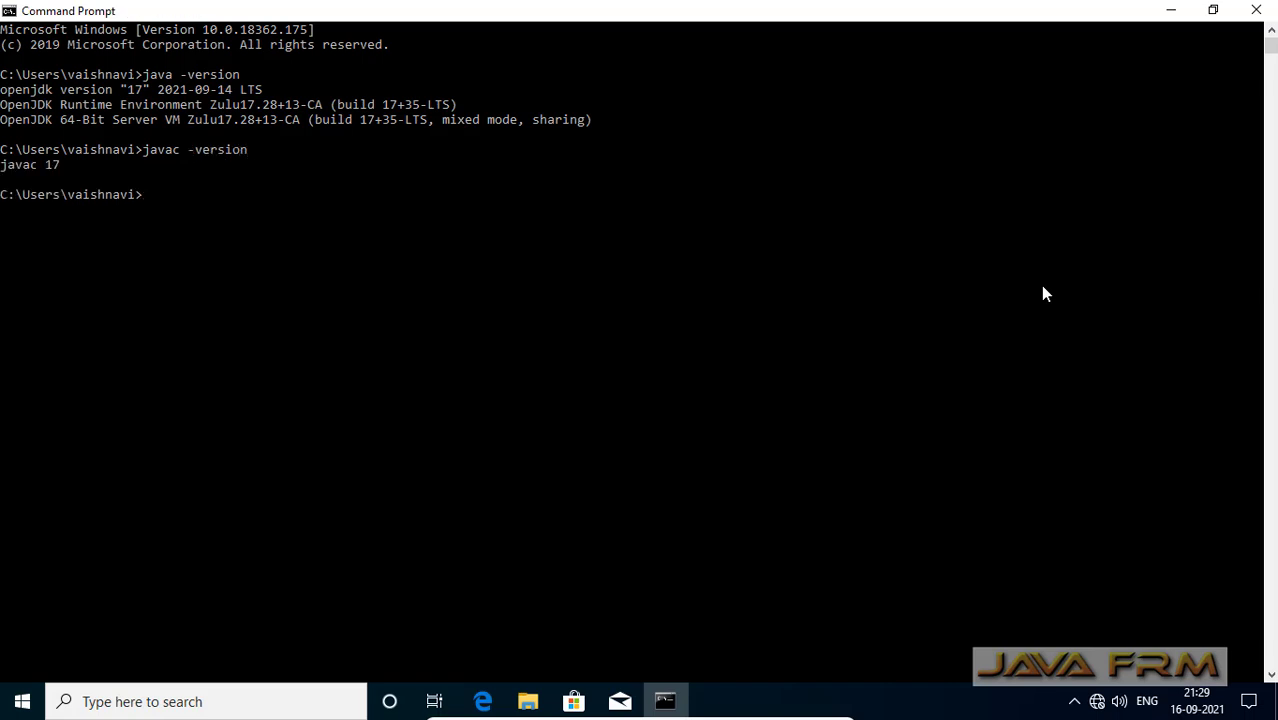
- Start and exit jshell, show java and javac usage help, then clear with cls
text(jshell)
key(Return)
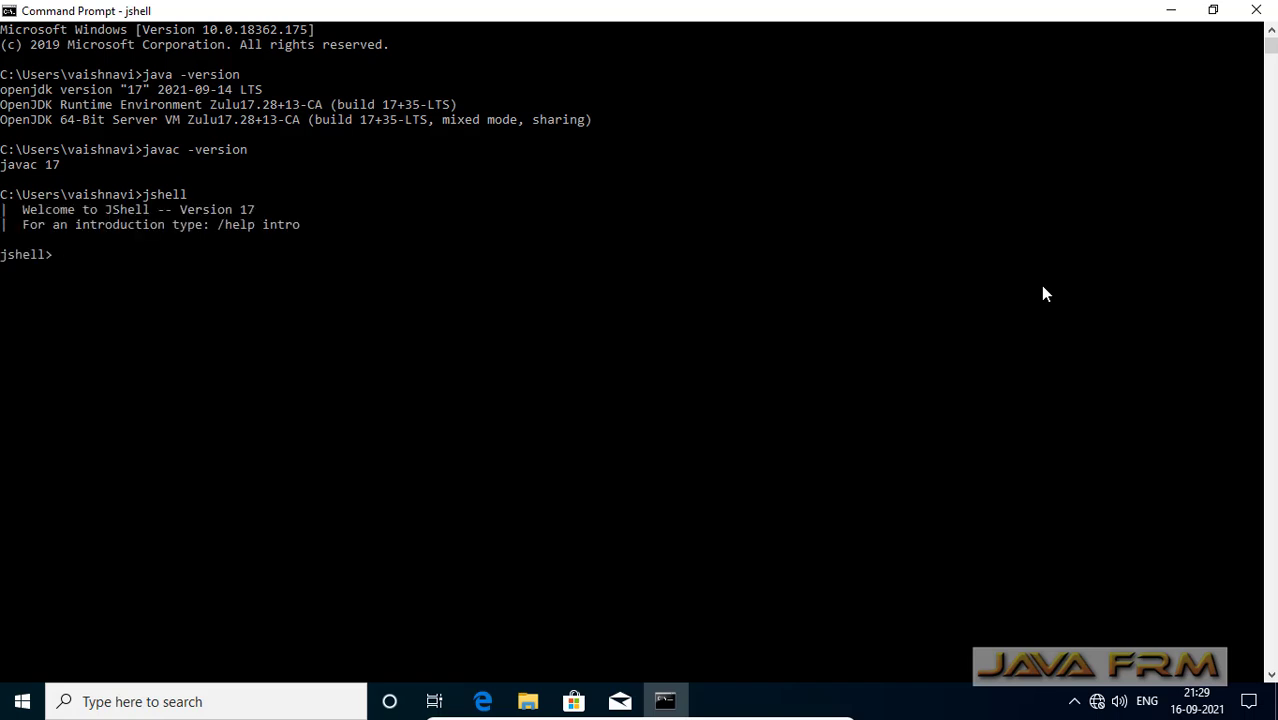
key(ctrl+d)
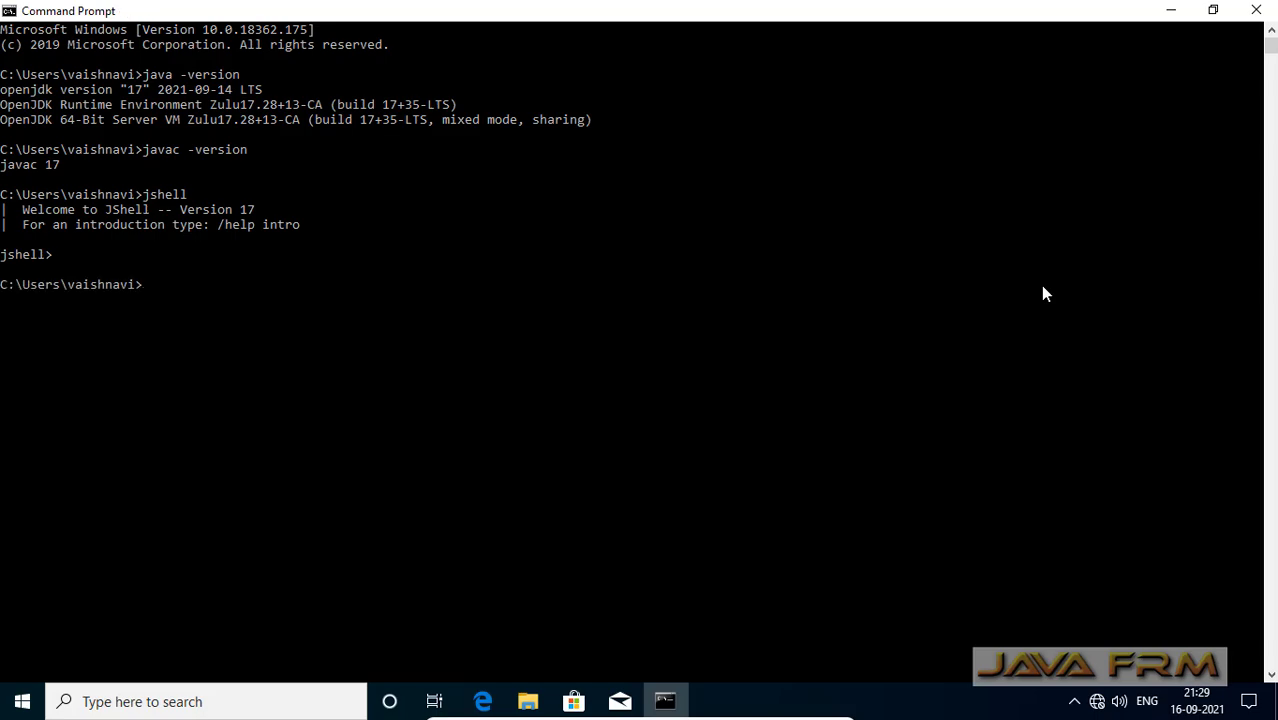
text(java)
key(Return)
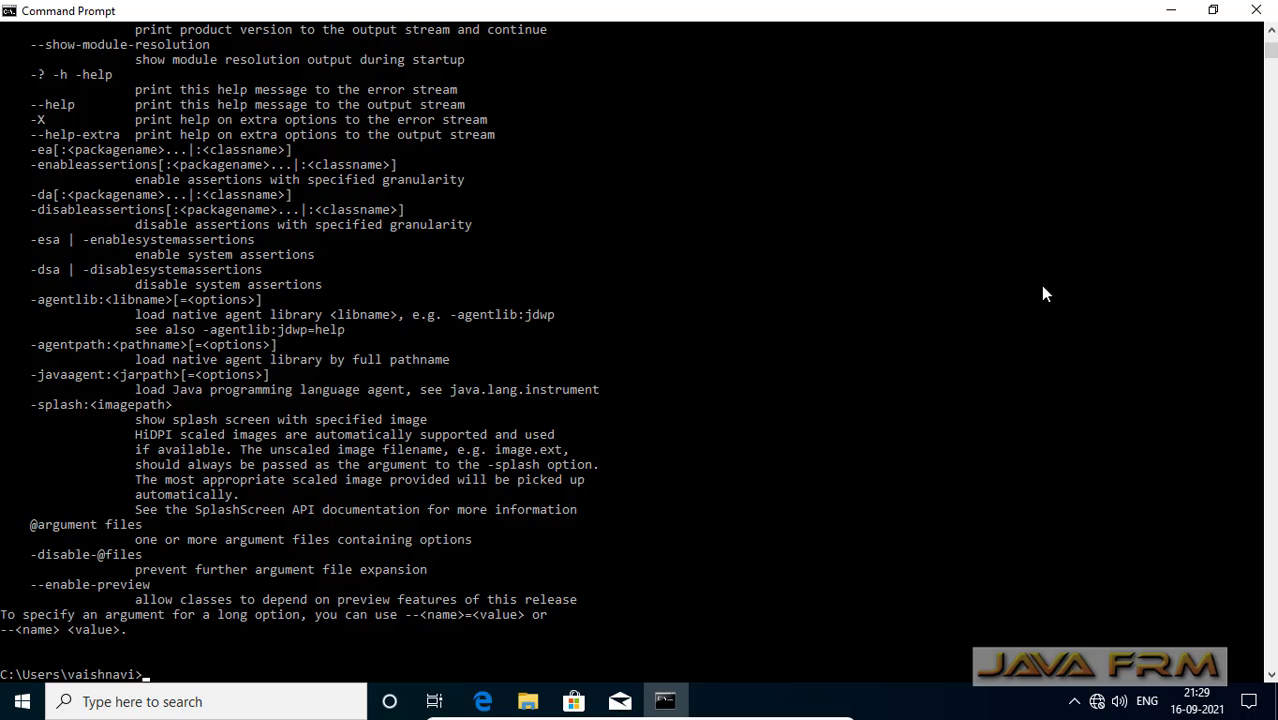
text(javac)
key(Return)
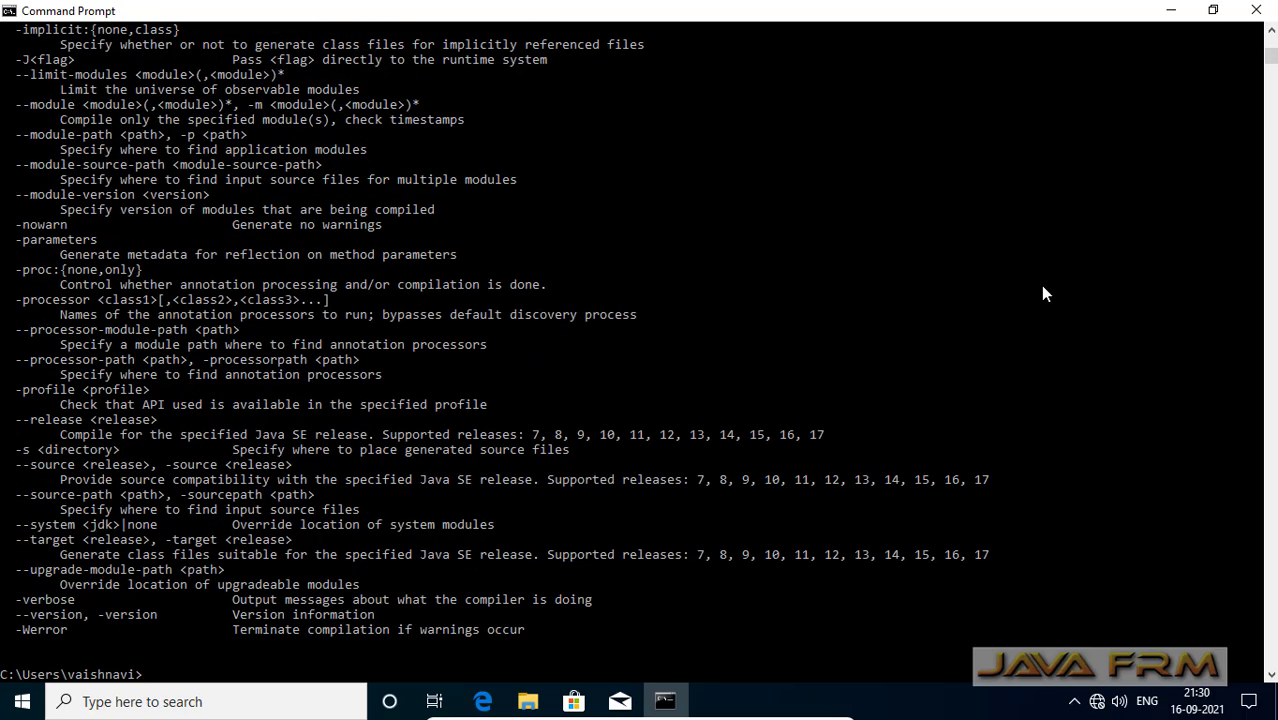
text(cl)
text(s)
key(Return)
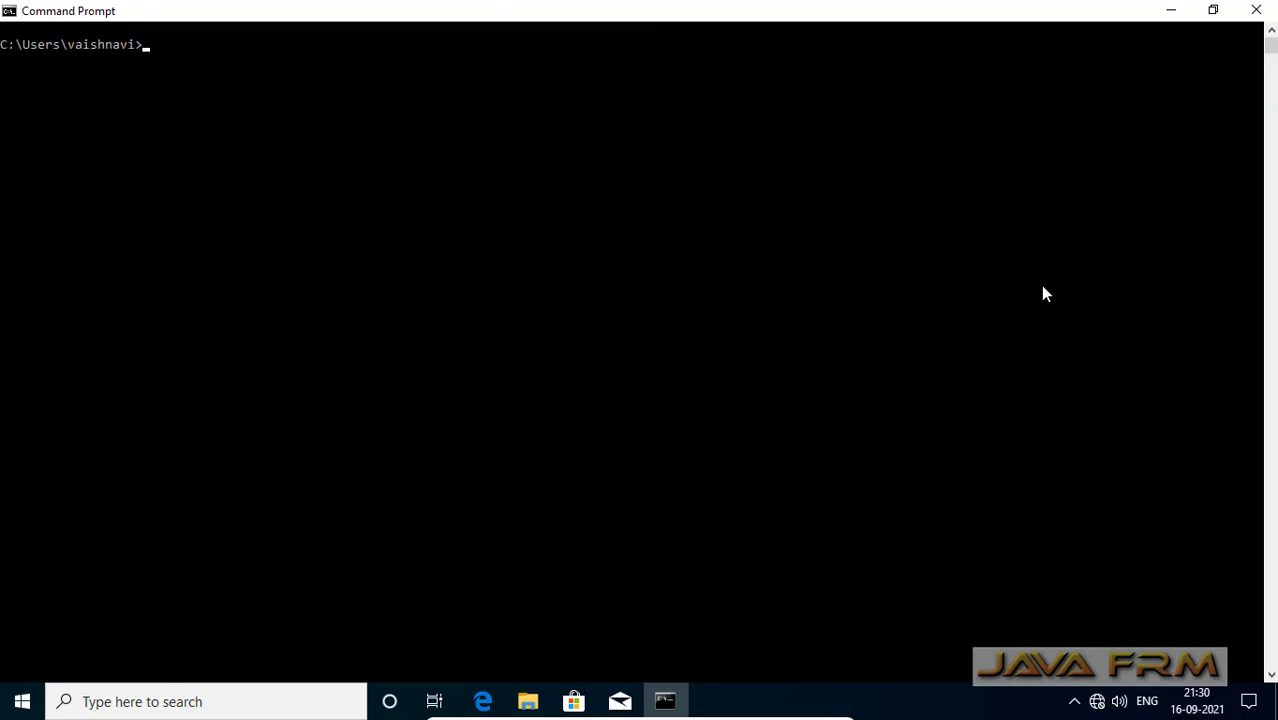
- Read the Font2DTest README in Notepad and select its java -jar Font2DTest.jar line
key(alt+Tab)
double_click(234, 162)
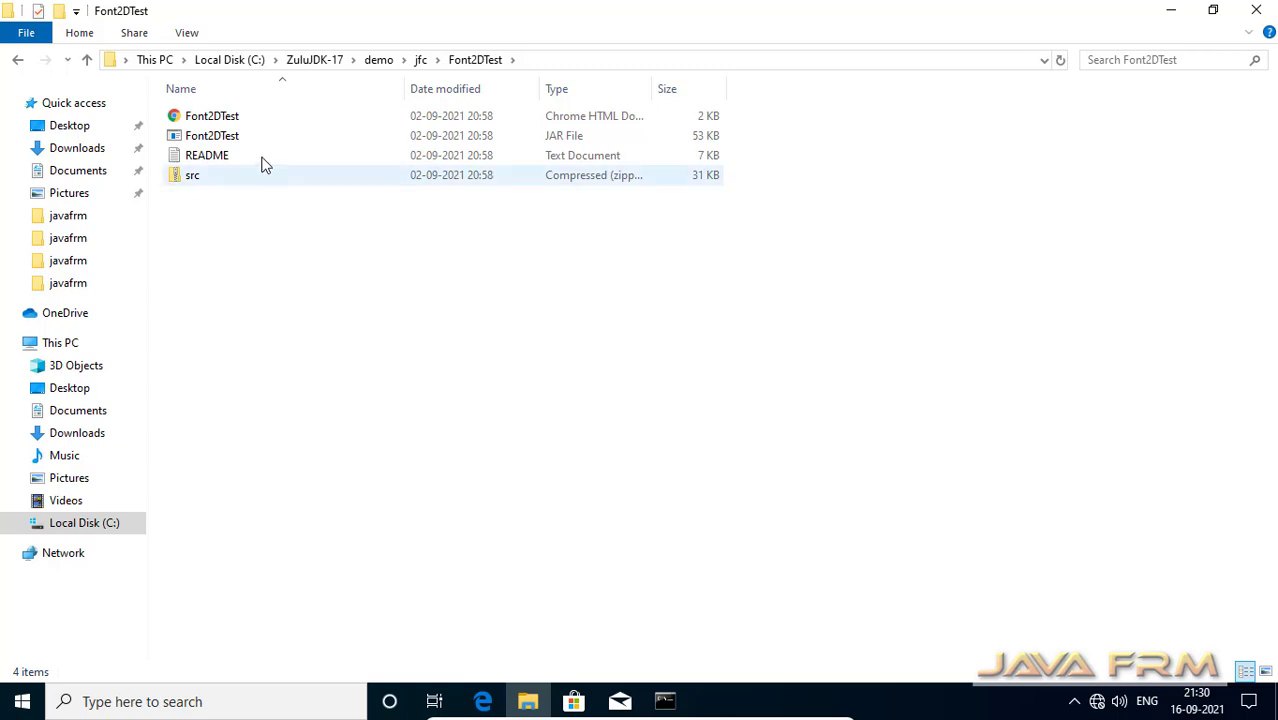
double_click(205, 158)
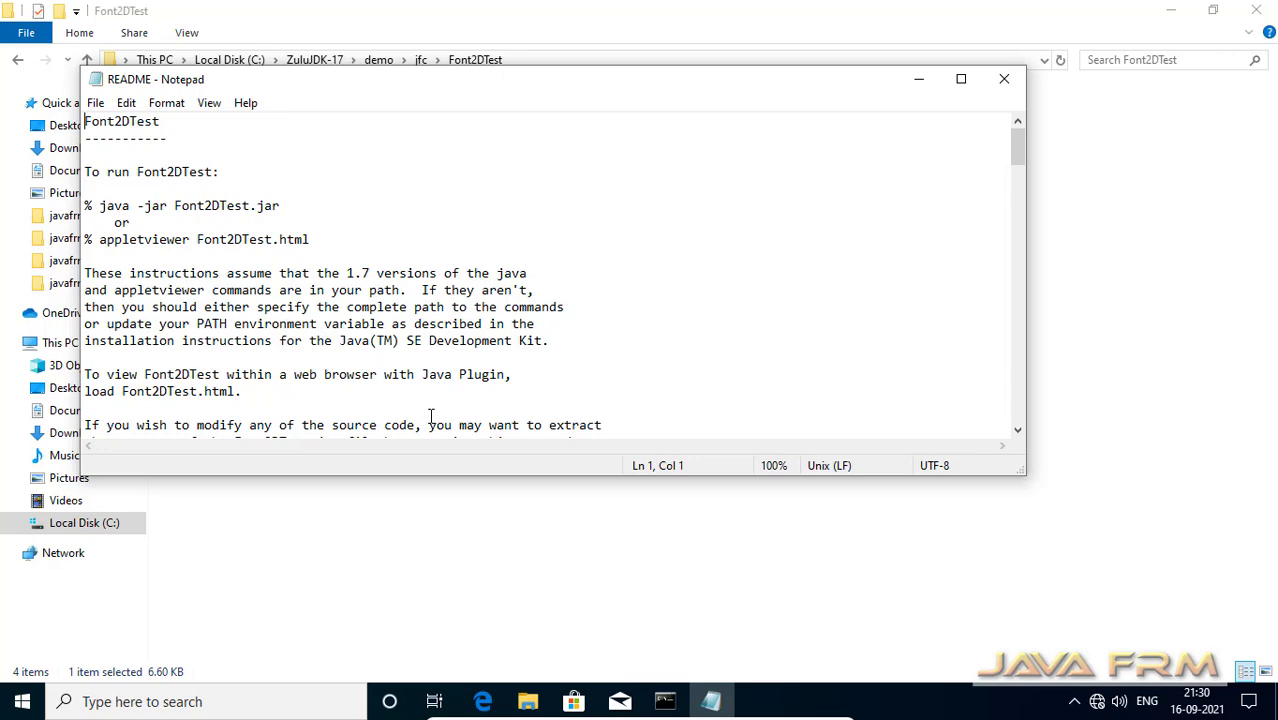
scroll(431, 416, down, 4)
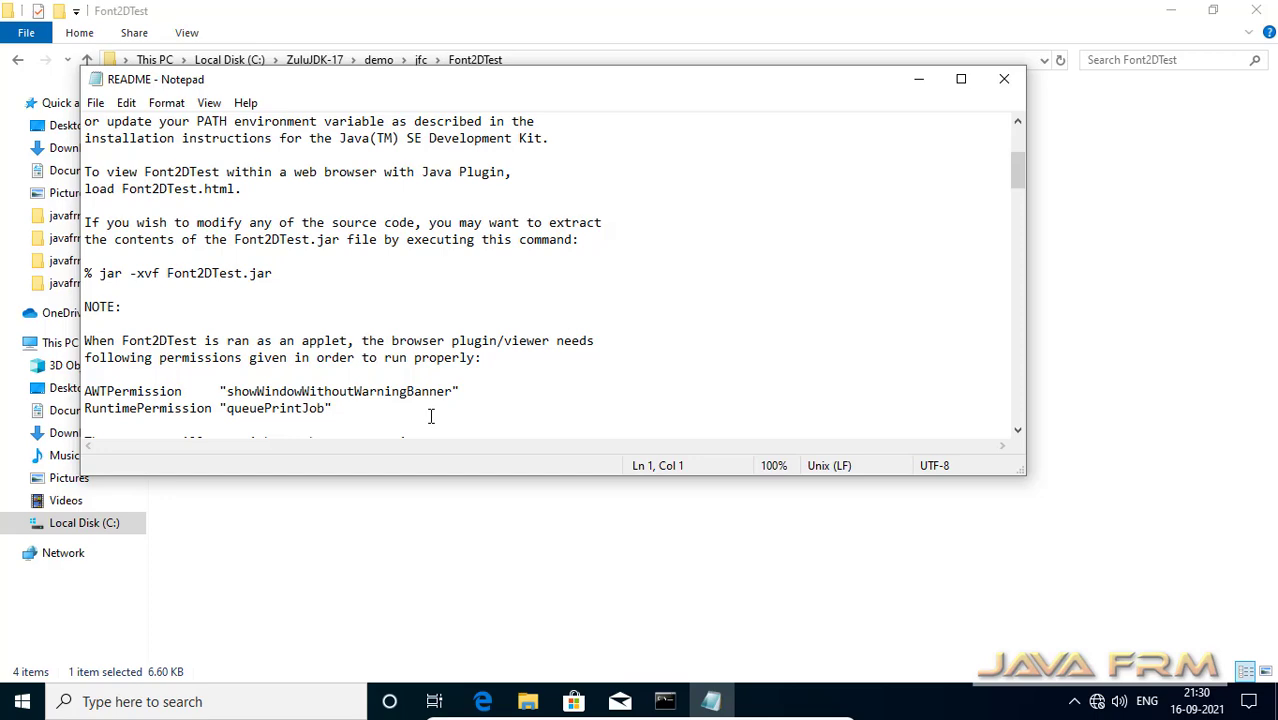
scroll(431, 416, down, 8)
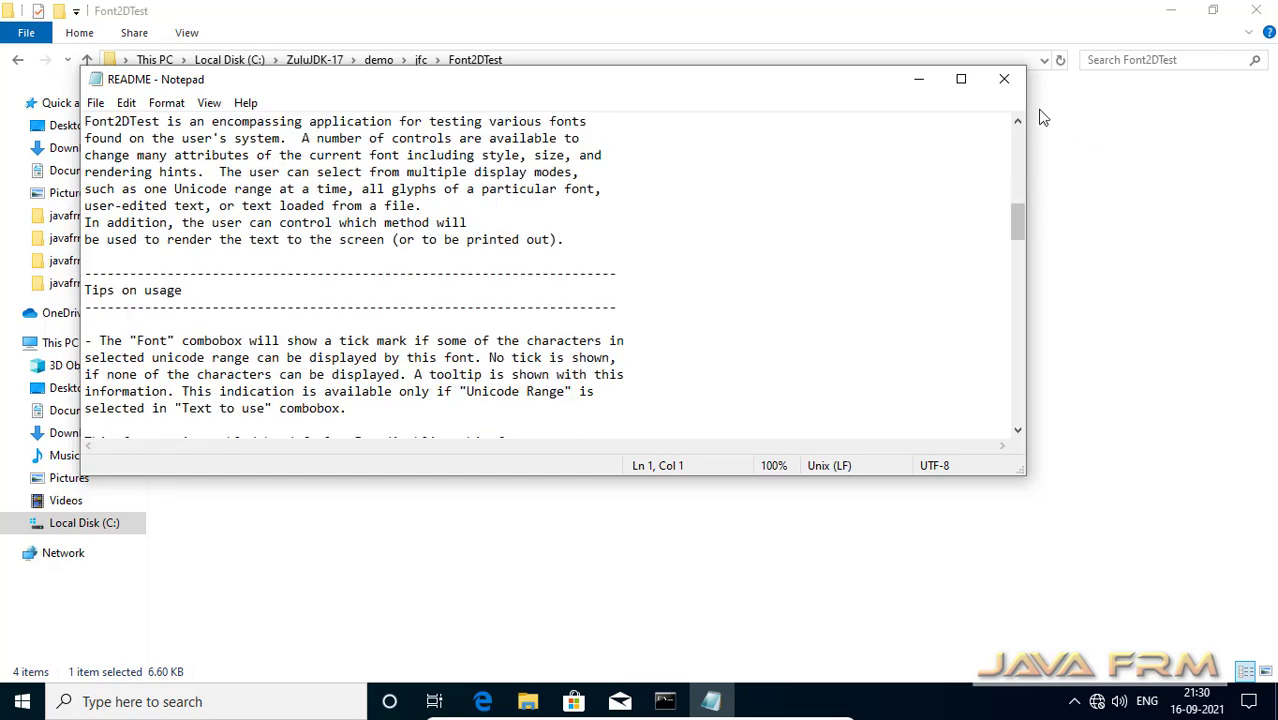
scroll(628, 357, down, 4)
scroll(621, 372, up, 10)
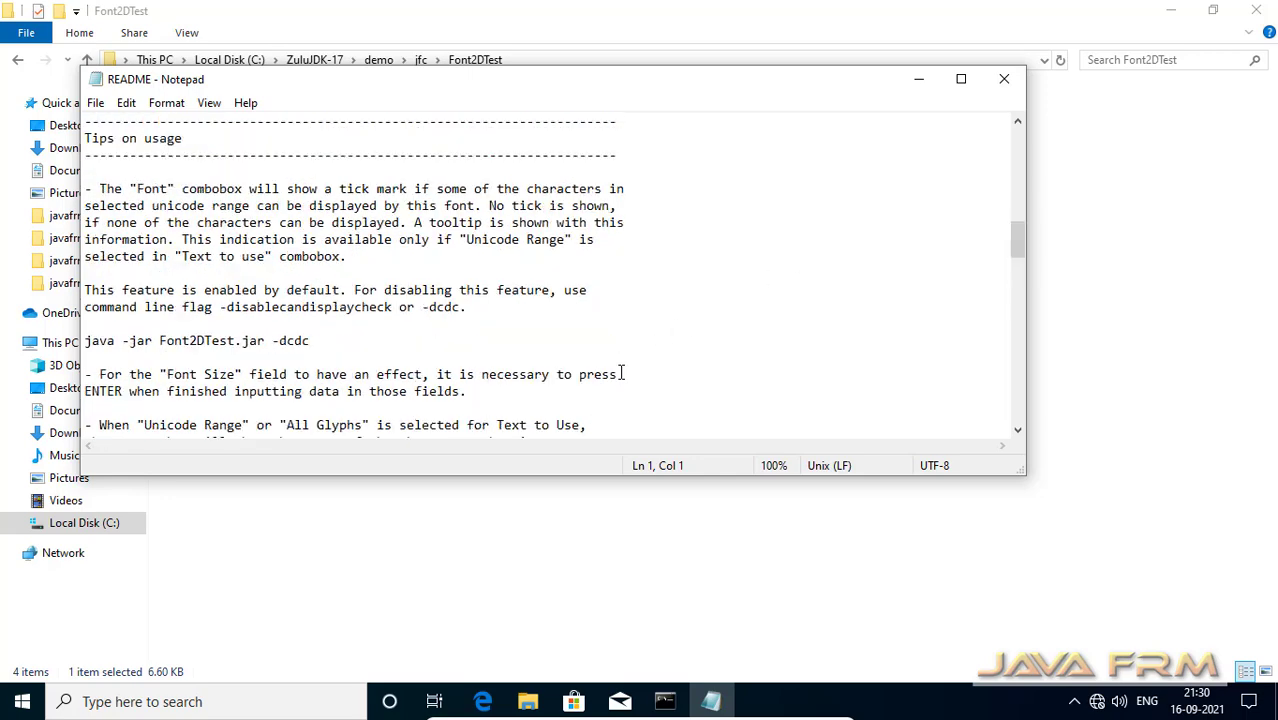
scroll(621, 372, up, 6)
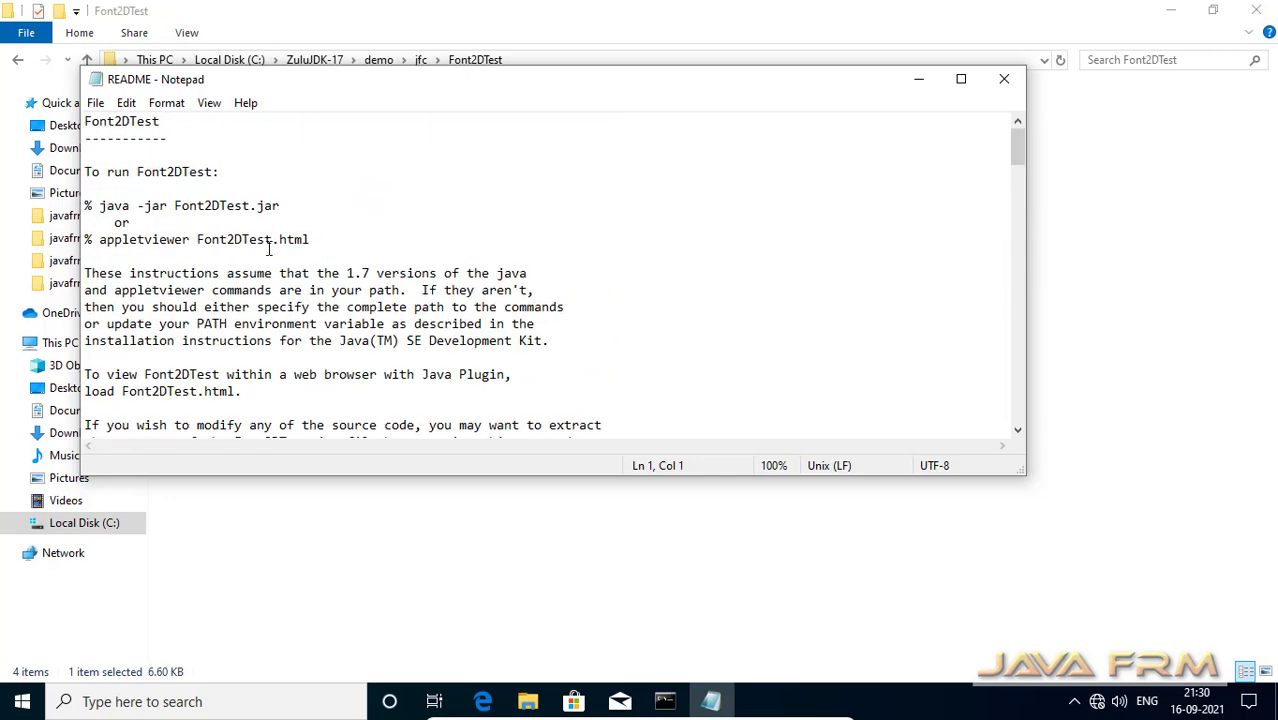
drag(280, 205, 98, 205)
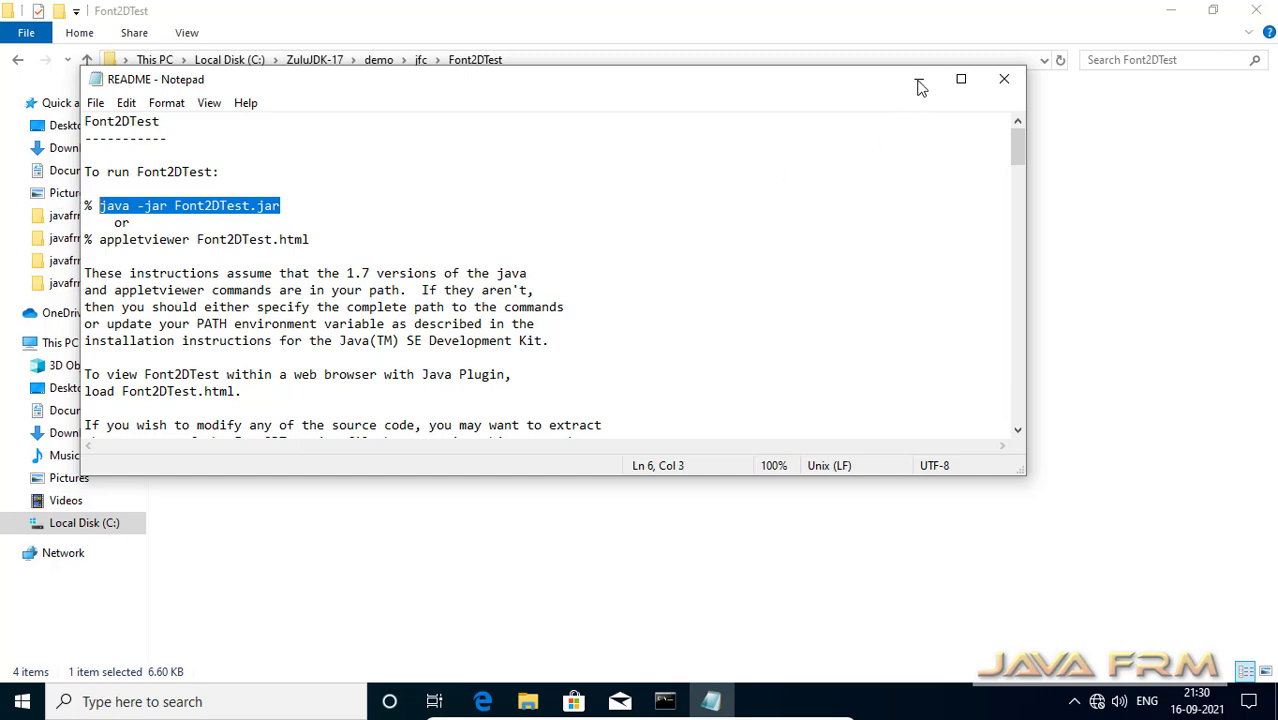
- Minimize Notepad, copy the Font2DTest folder path, and return to Command Prompt
click(1004, 78)
click(560, 63)
key(ctrl+c)
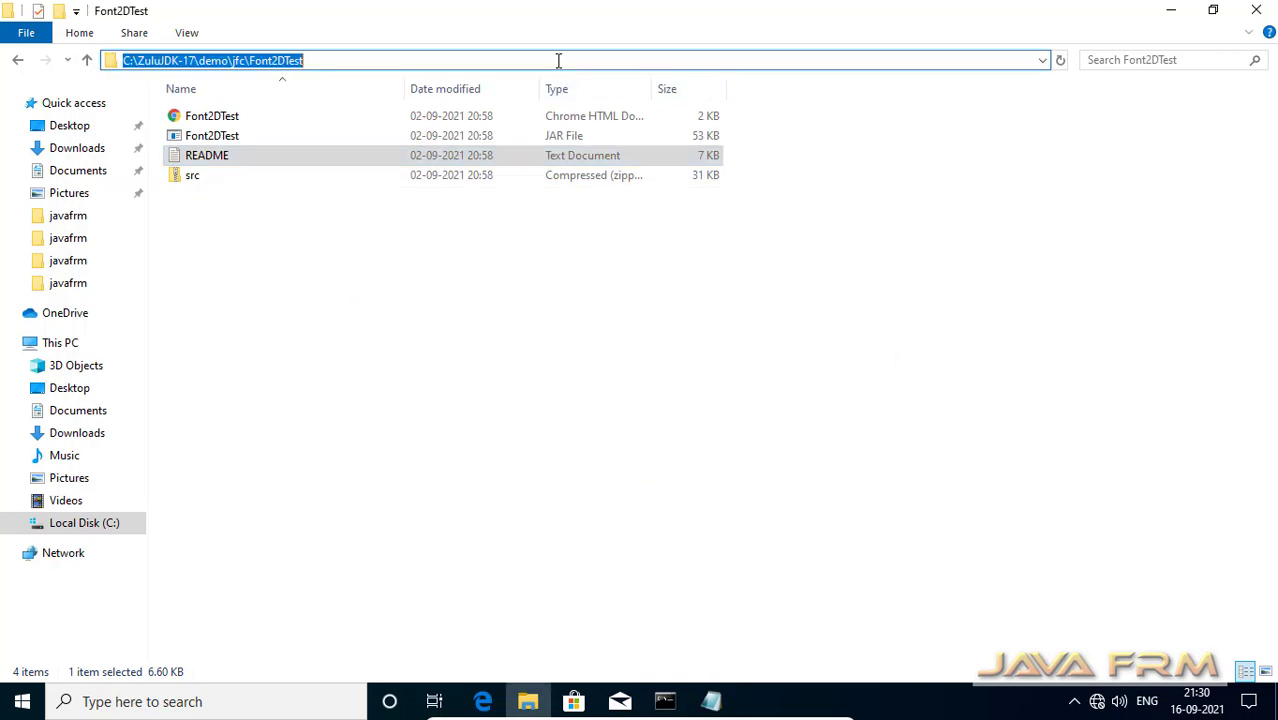
click(662, 703)
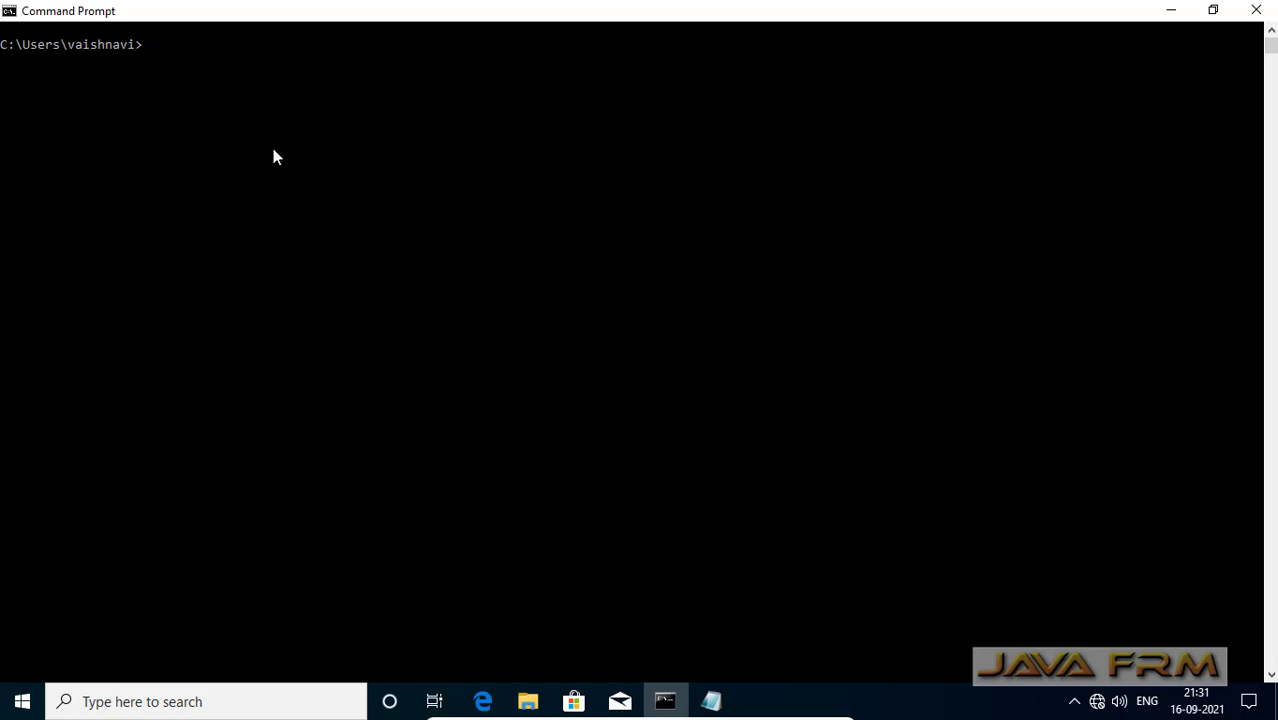
- Change the console into the C:\ZuluJDK-17\demo\jfc\Font2DTest folder with cd
text(cd)
key(ctrl+v)
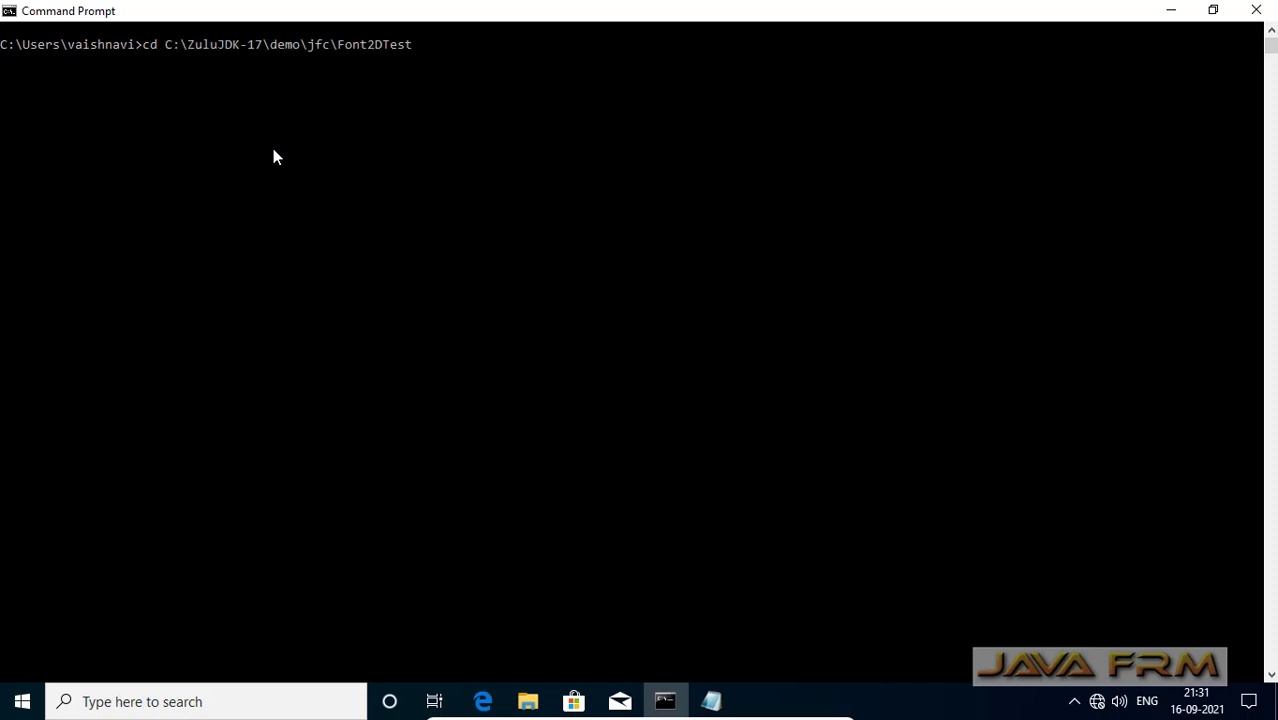
key(Return)
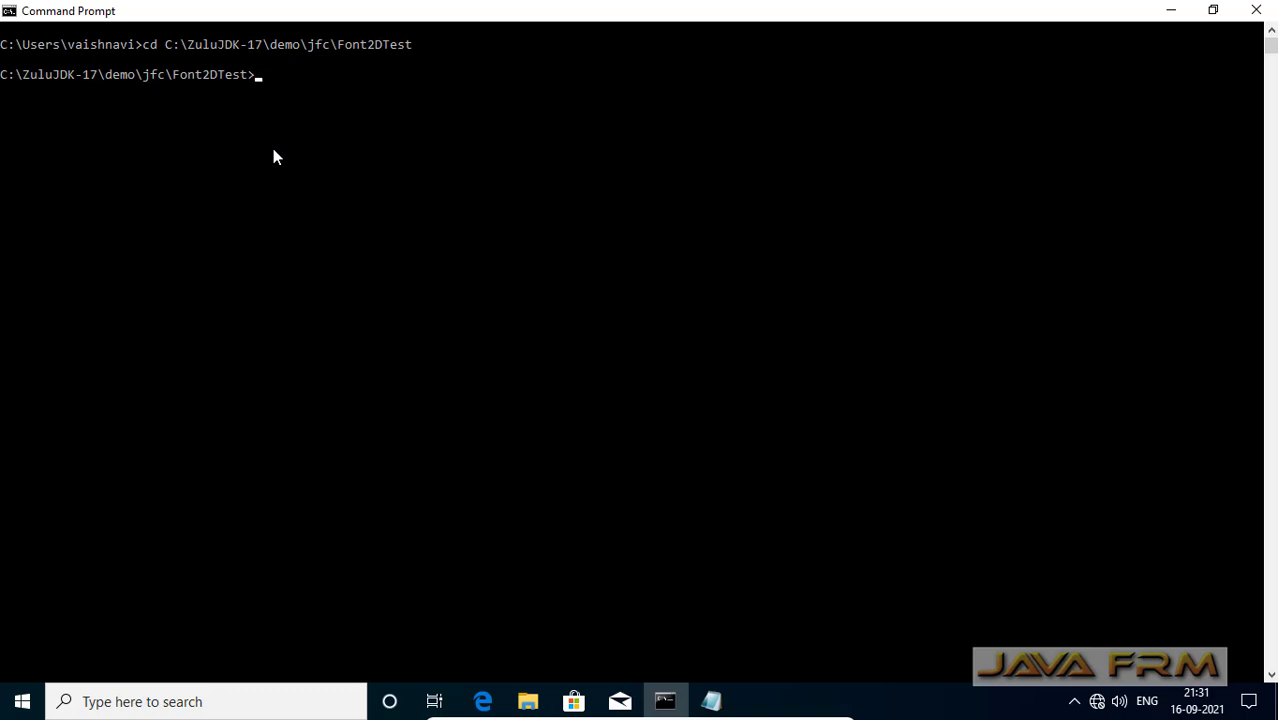
- Launch the Font2DTest demo by running java -jar Font2DTest.jar from the README
click(716, 702)
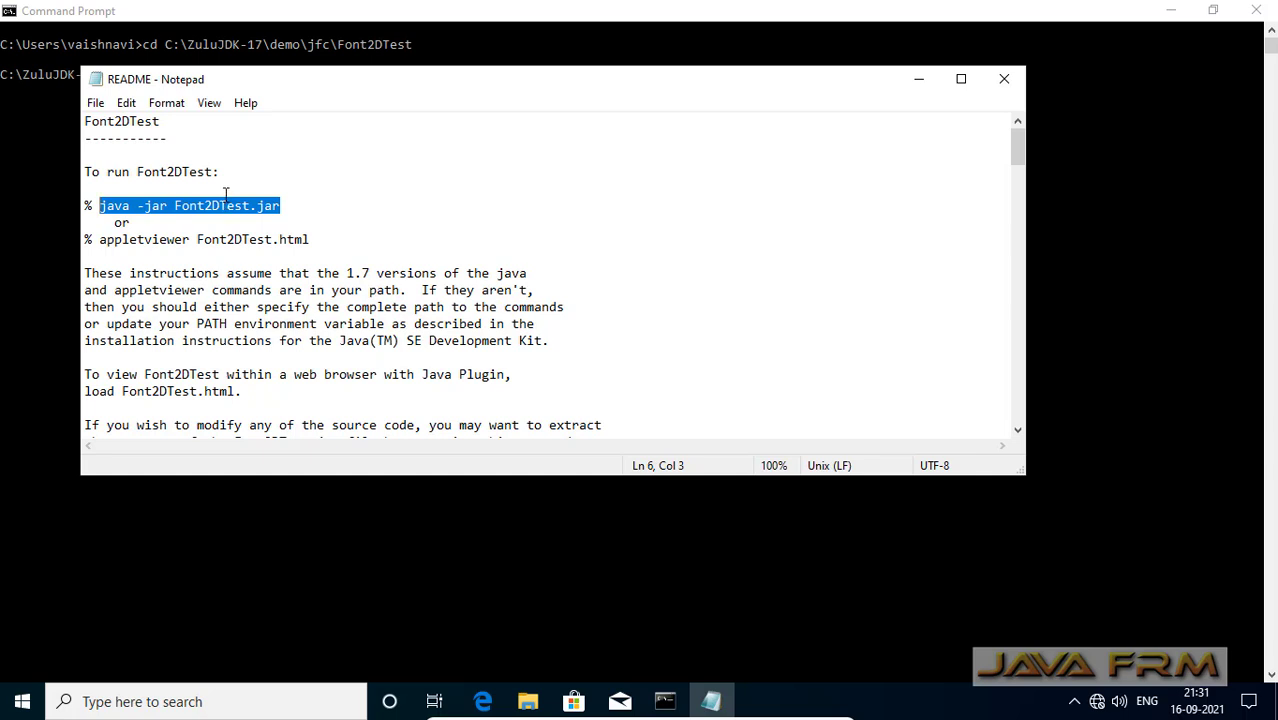
click(920, 79)
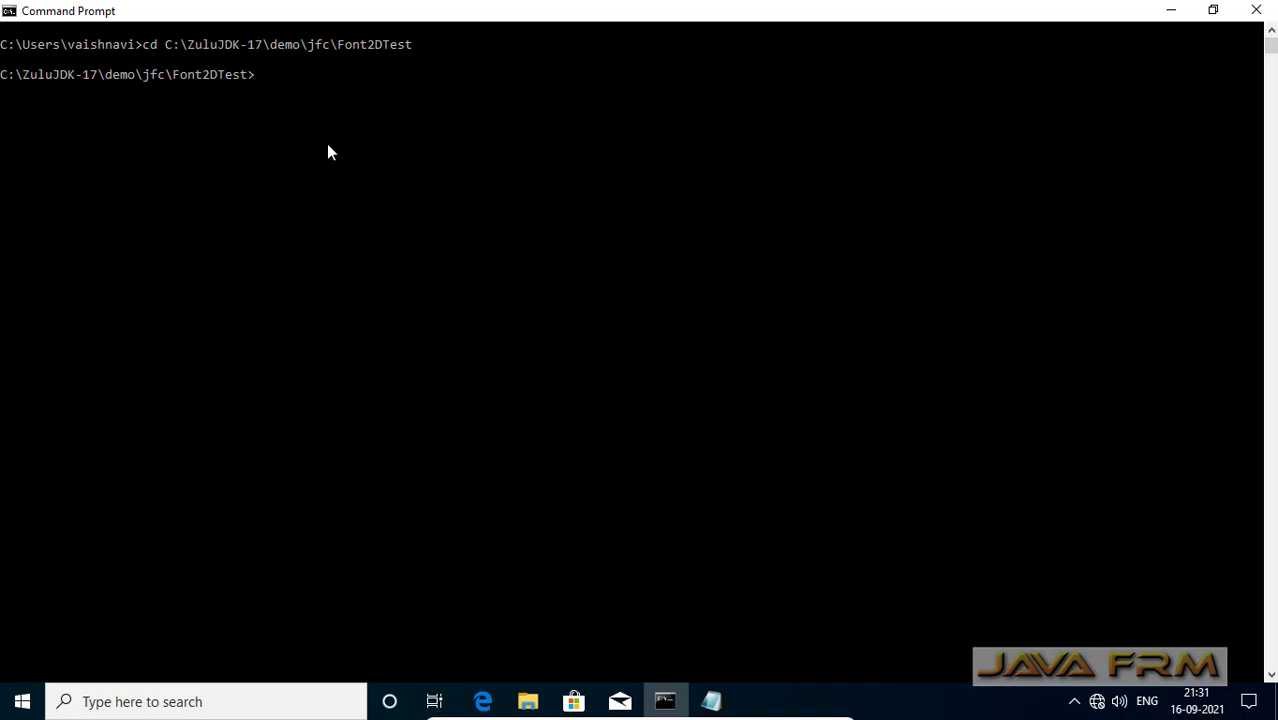
text(java -jar Font2DTest.jar)
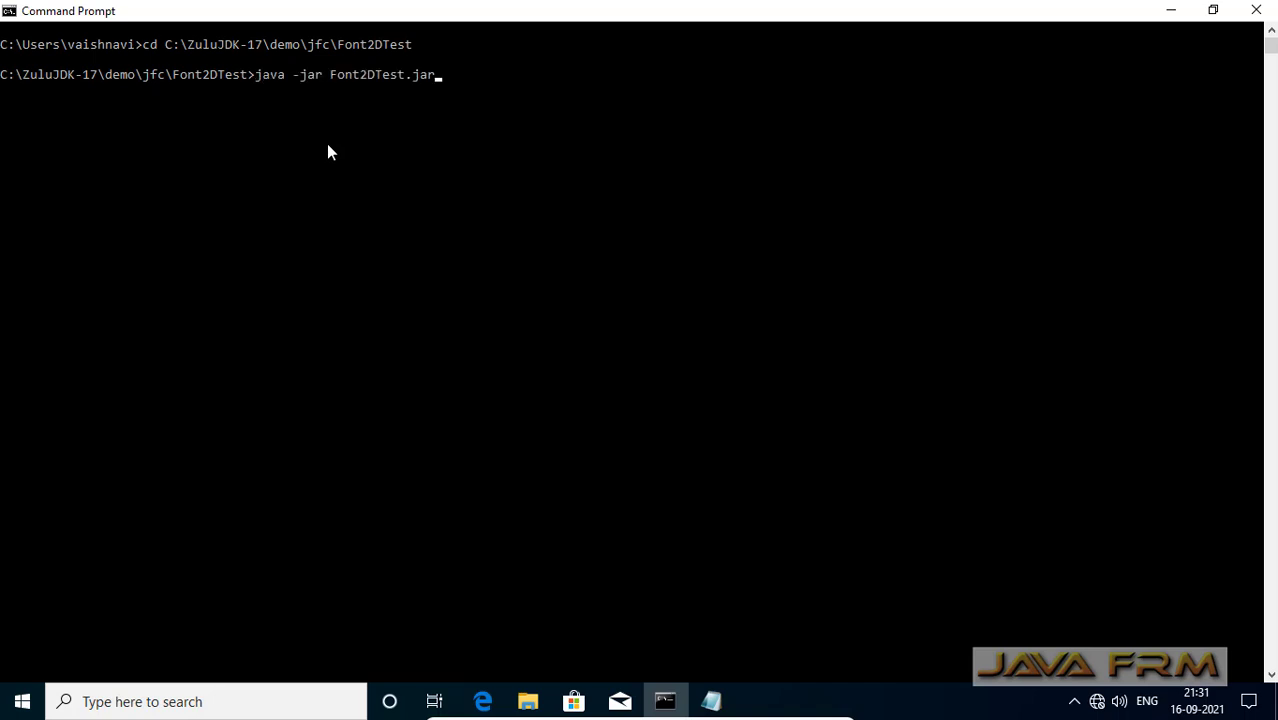
key(Return)
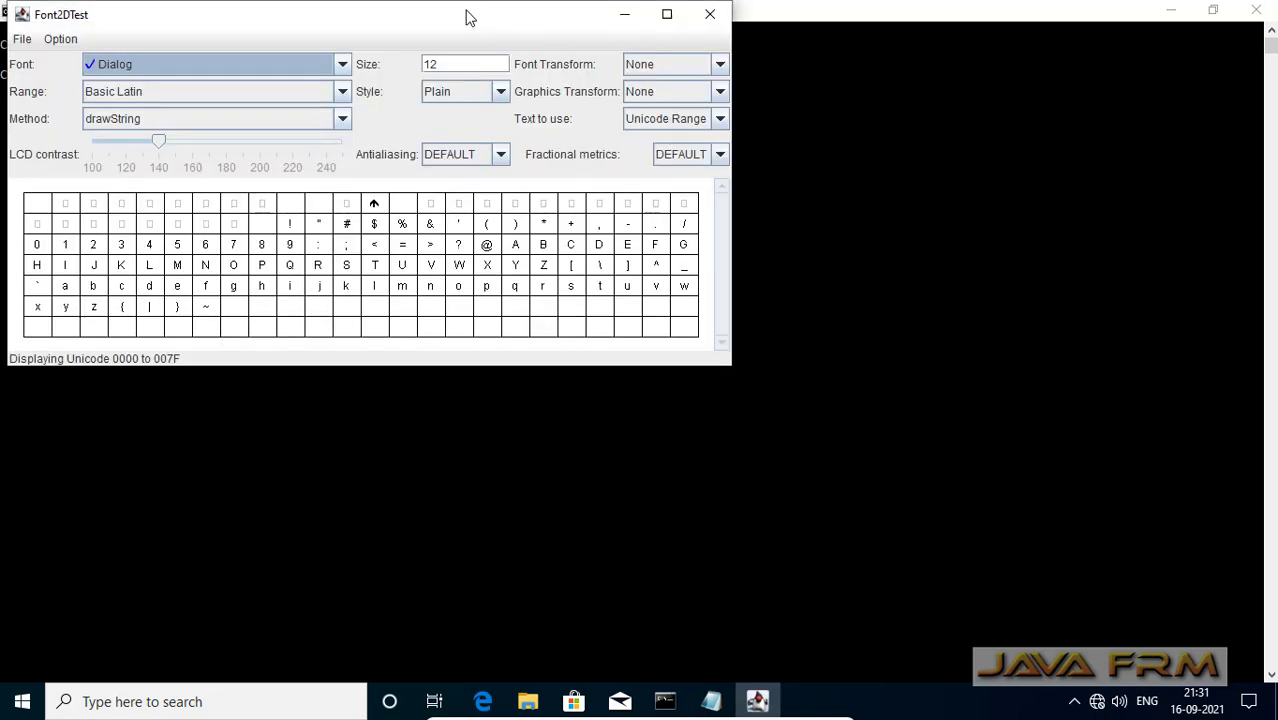
- Move the Font2DTest window, show glyphs in Dubai then Dubai Medium, and close the demo
drag(460, 36, 561, 176)
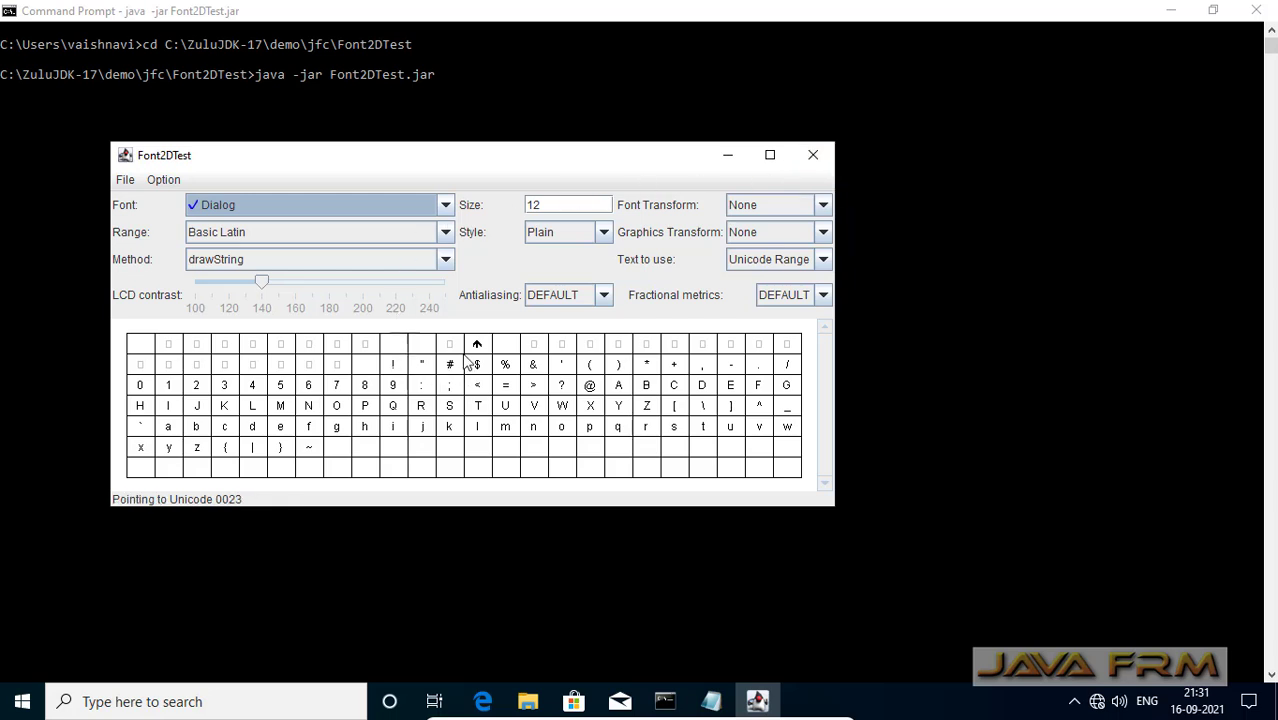
click(444, 233)
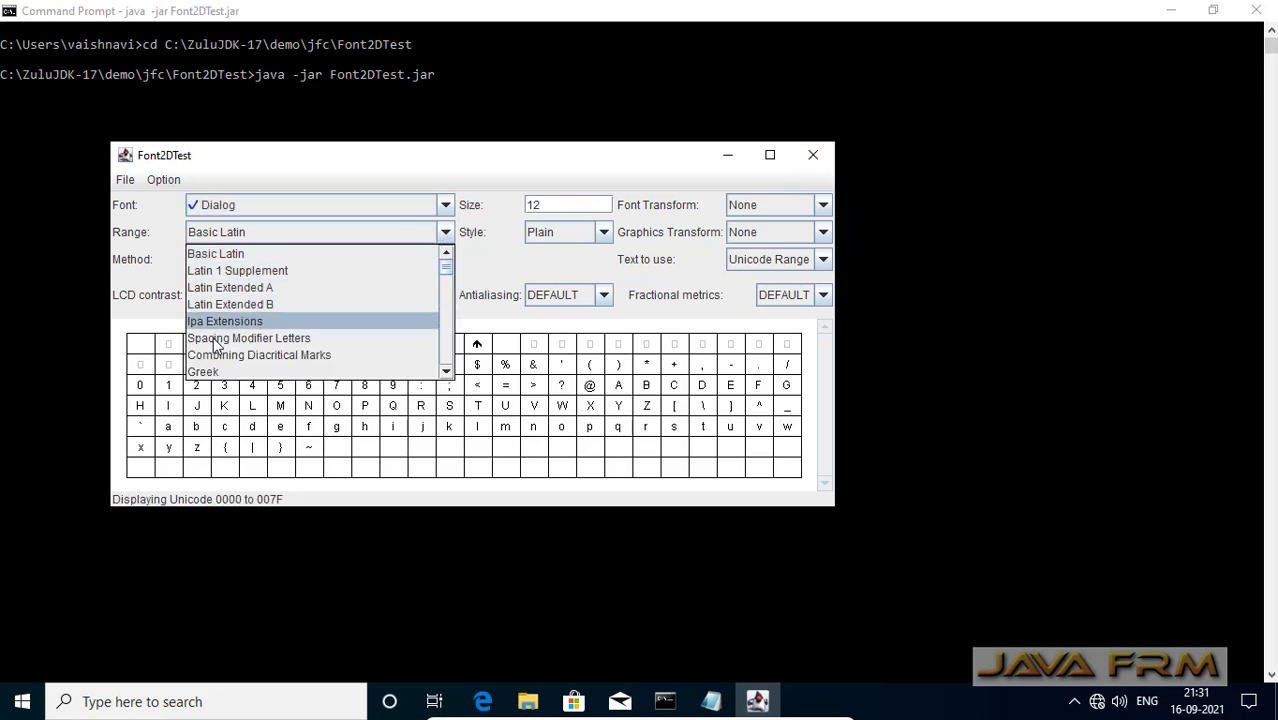
click(445, 205)
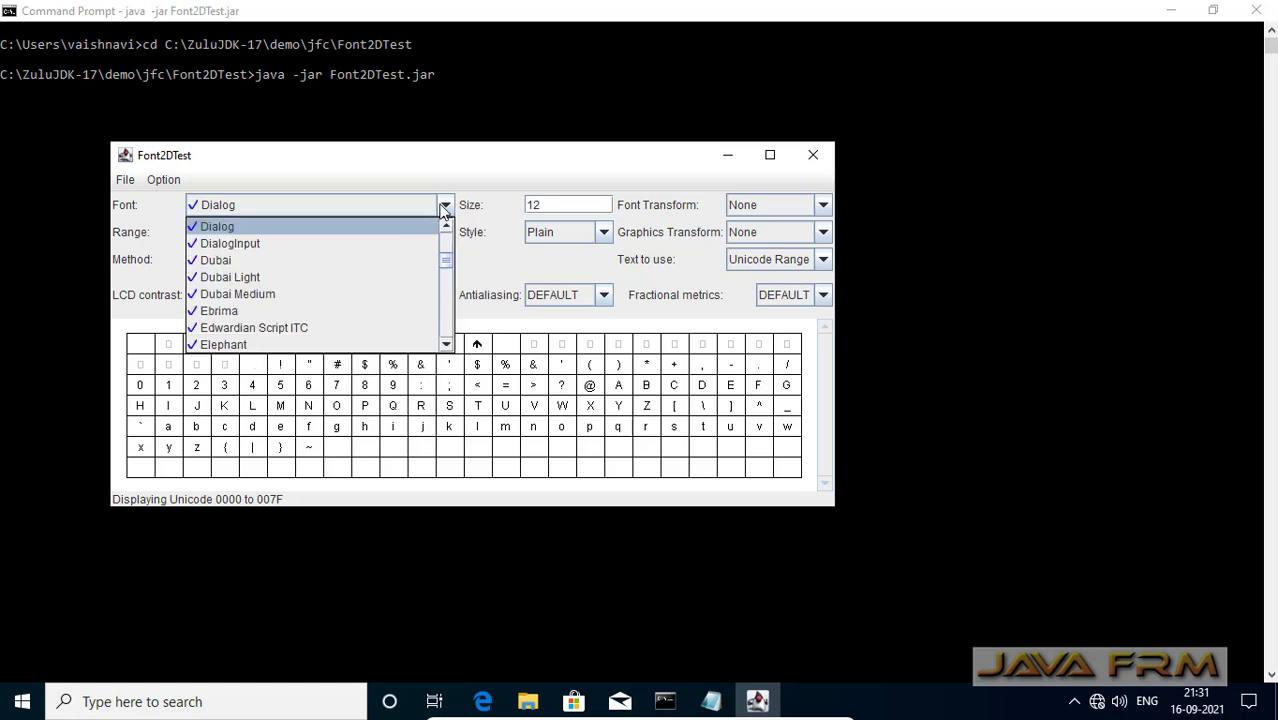
click(238, 266)
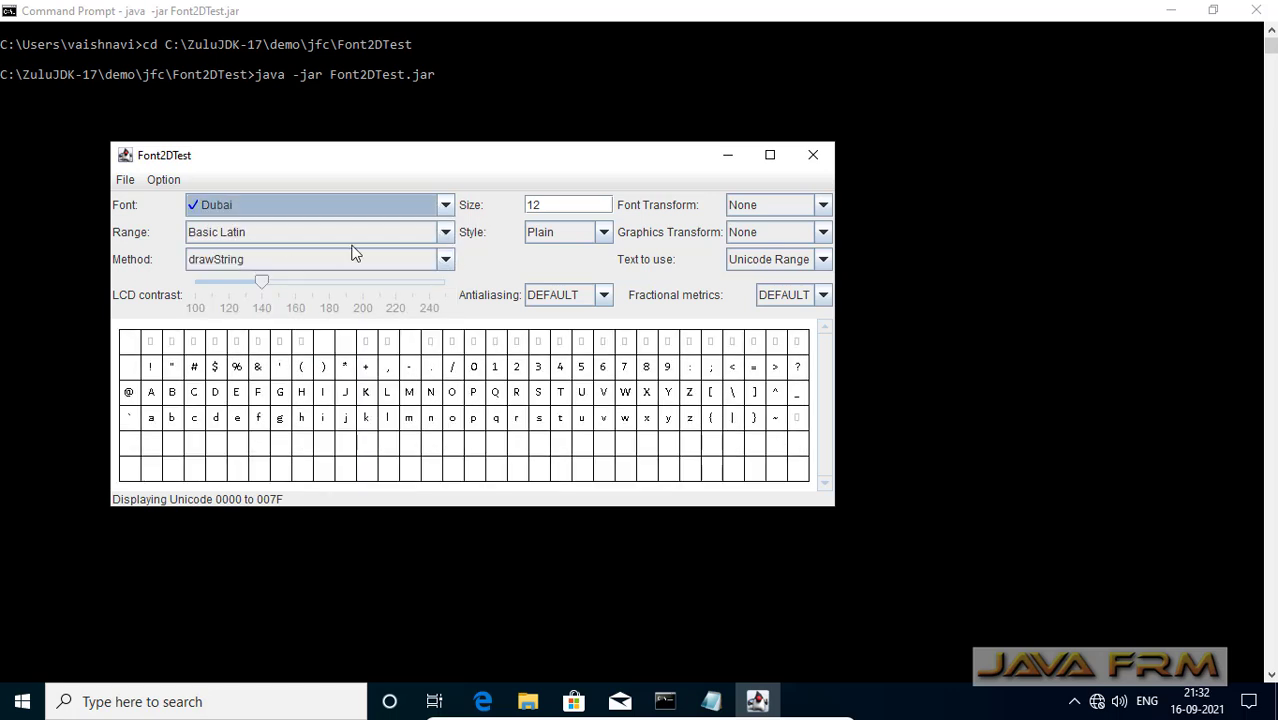
click(445, 205)
click(215, 292)
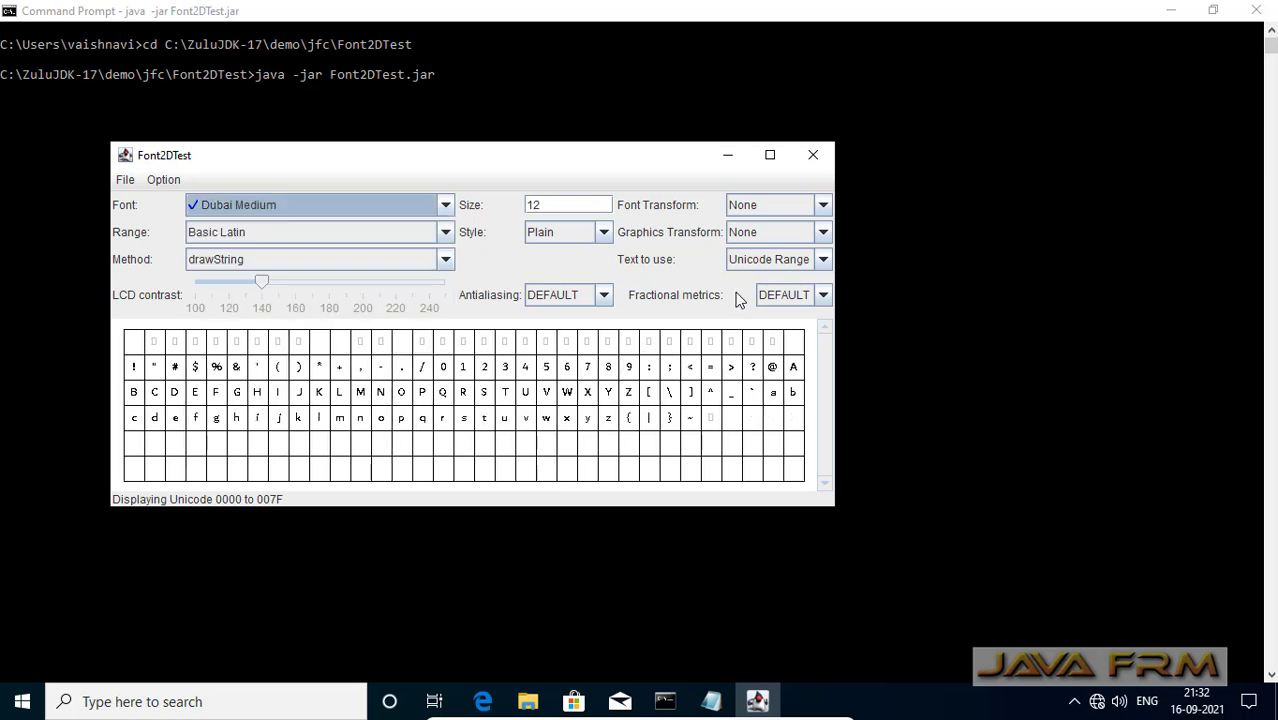
click(814, 160)
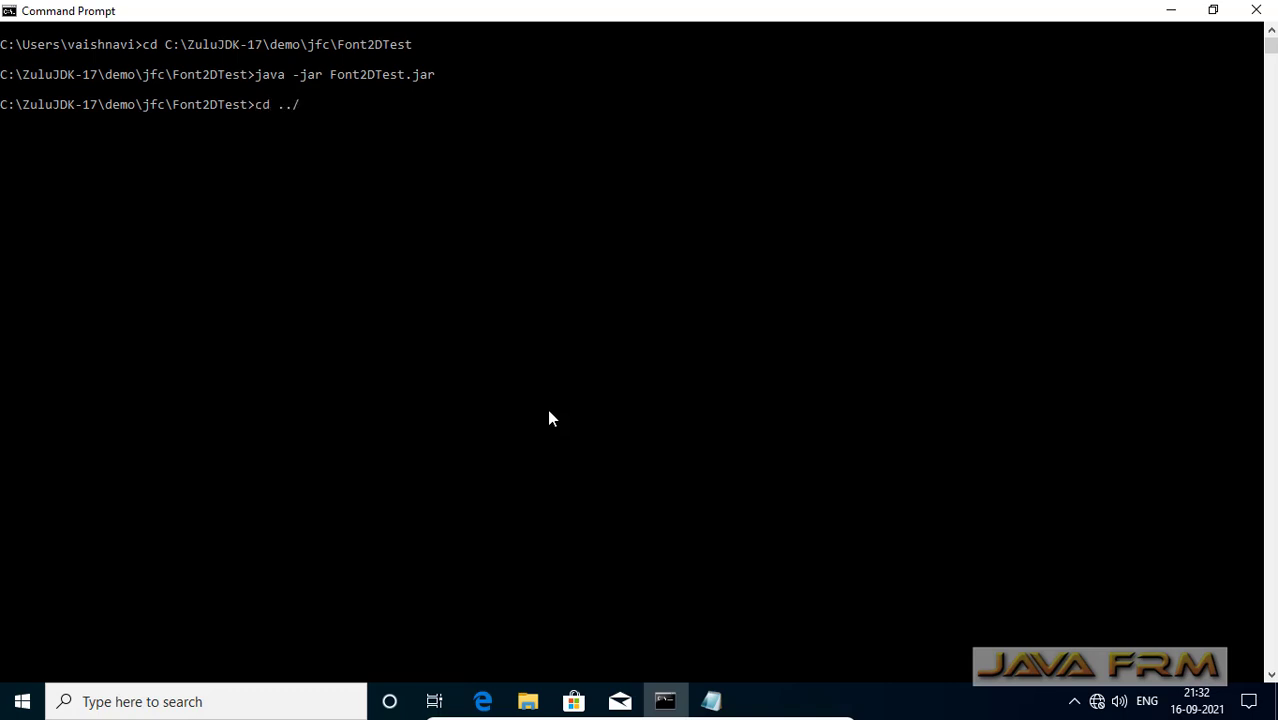
- Run cd ../ to jfc, open the Stylepad README, and select its java -jar Stylepad.jar line
key(Return)
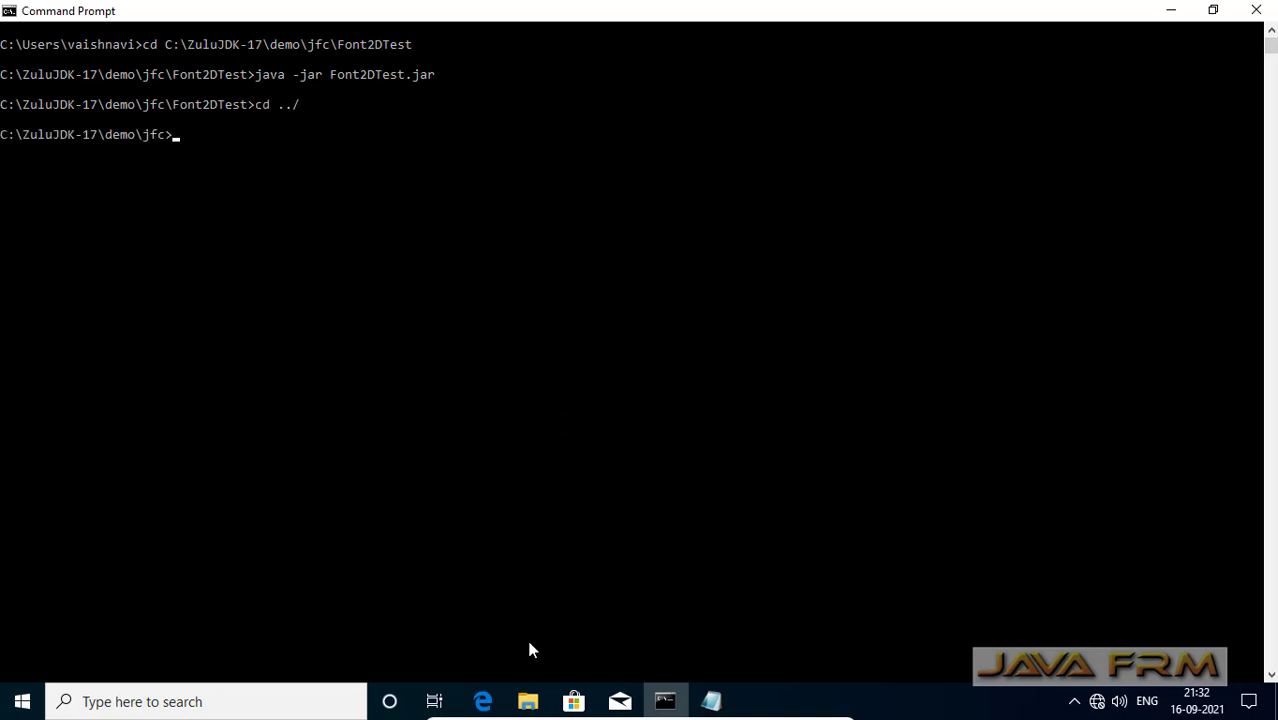
click(527, 700)
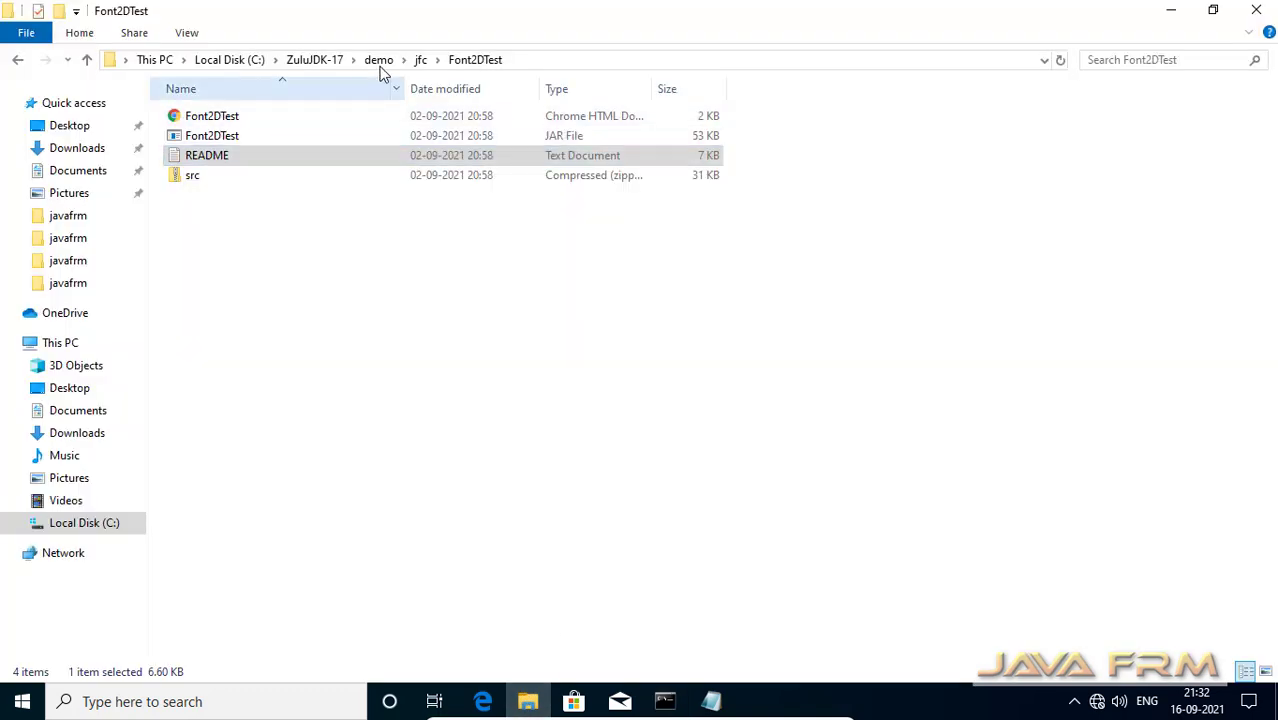
click(420, 61)
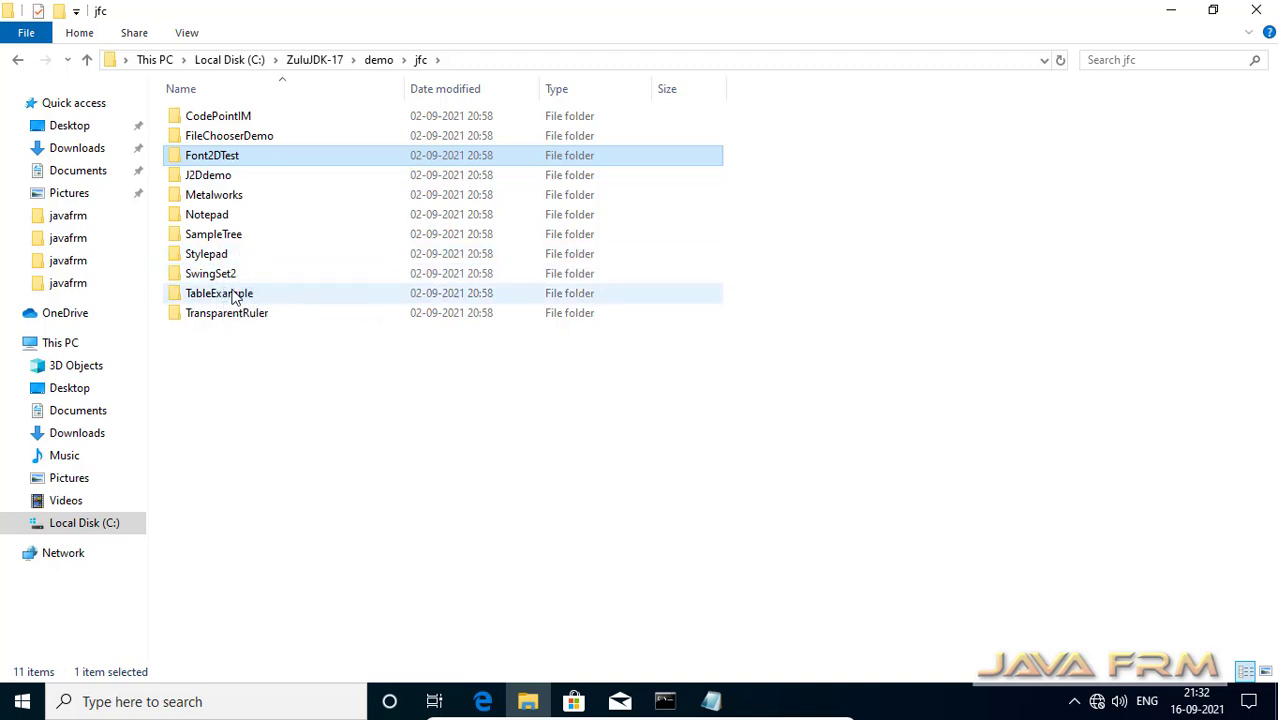
double_click(221, 257)
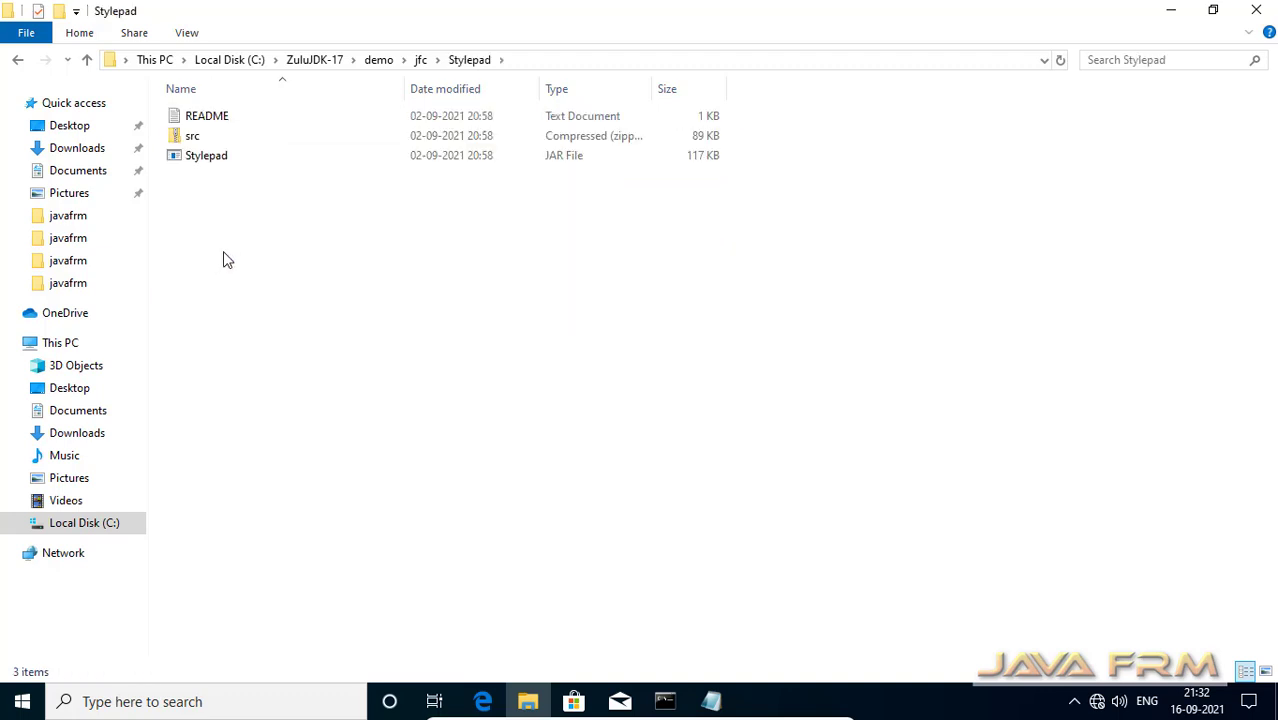
double_click(192, 116)
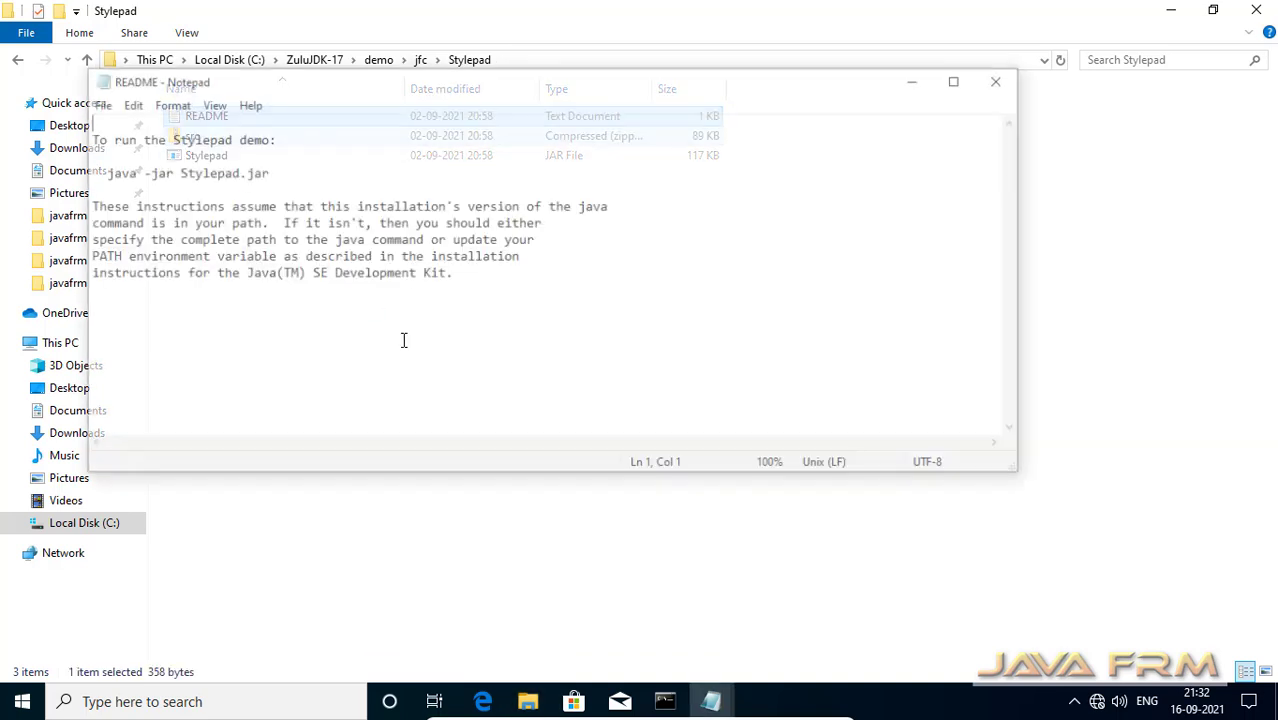
drag(268, 172, 101, 172)
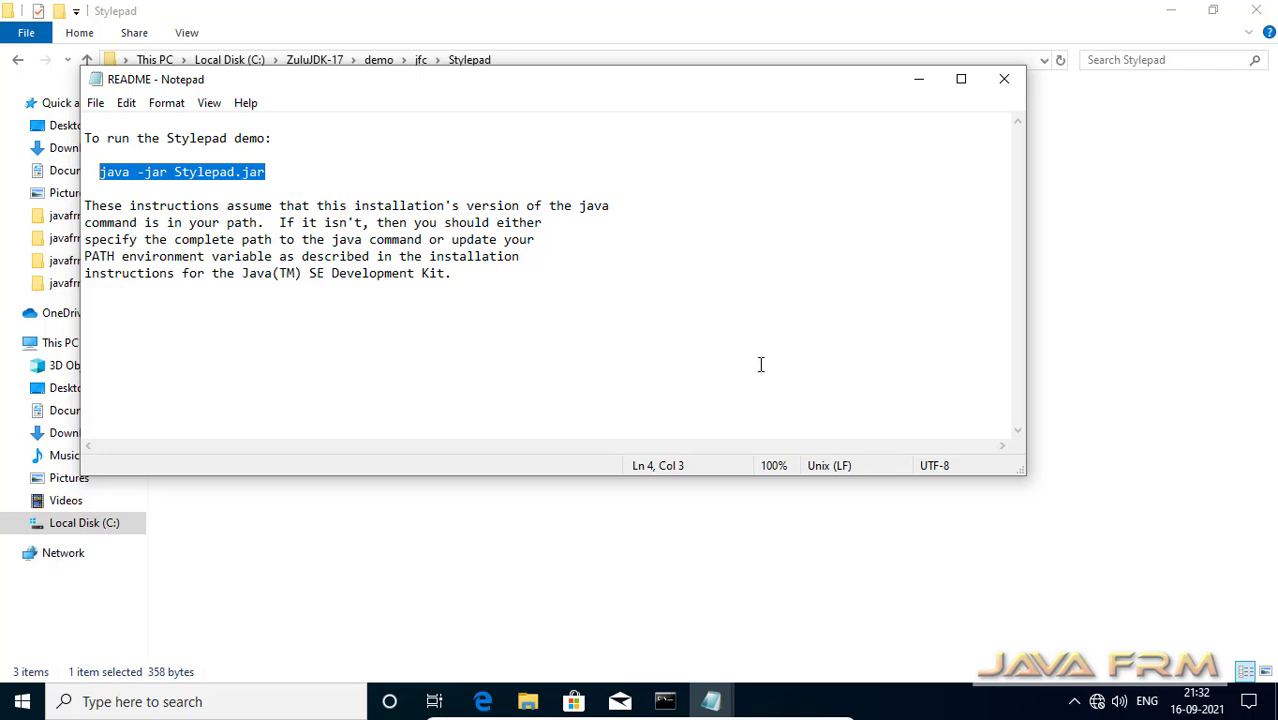
- Change into the Stylepad folder and run java -jar Stylepad.jar to launch the demo
click(665, 701)
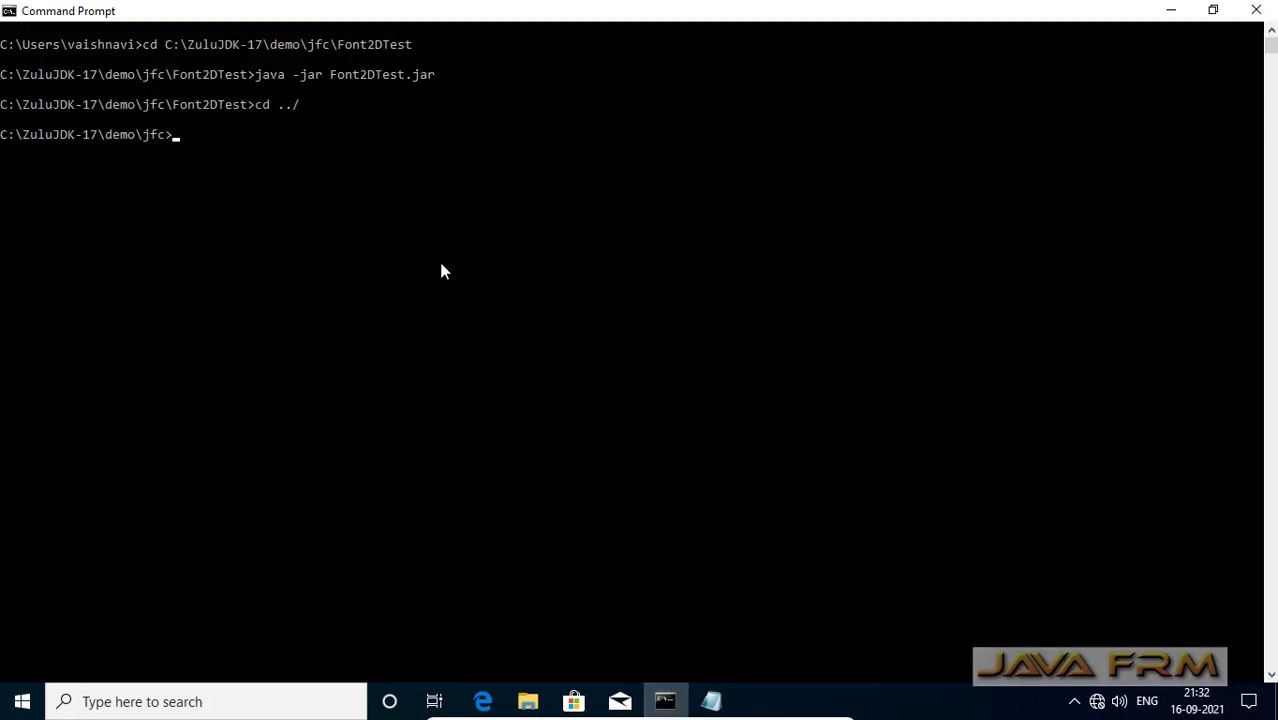
text(cd Stylepad)
key(Return)
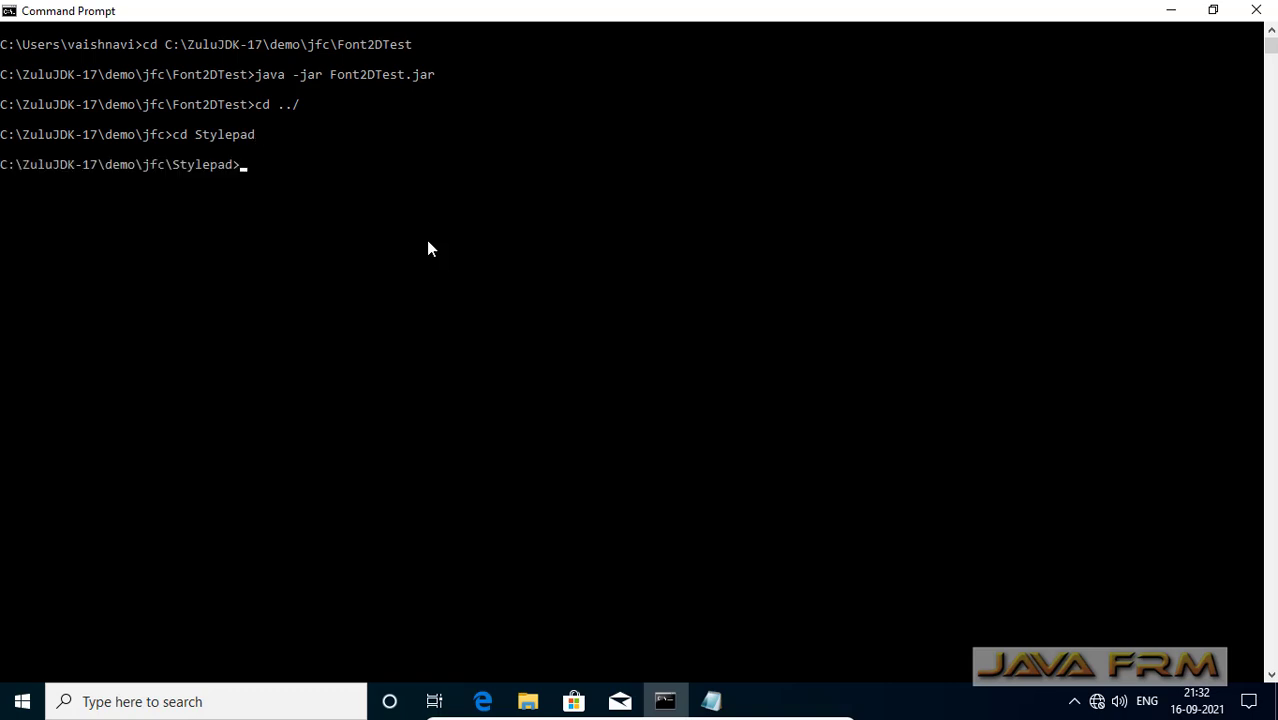
text(java -jar Stylepad.jar)
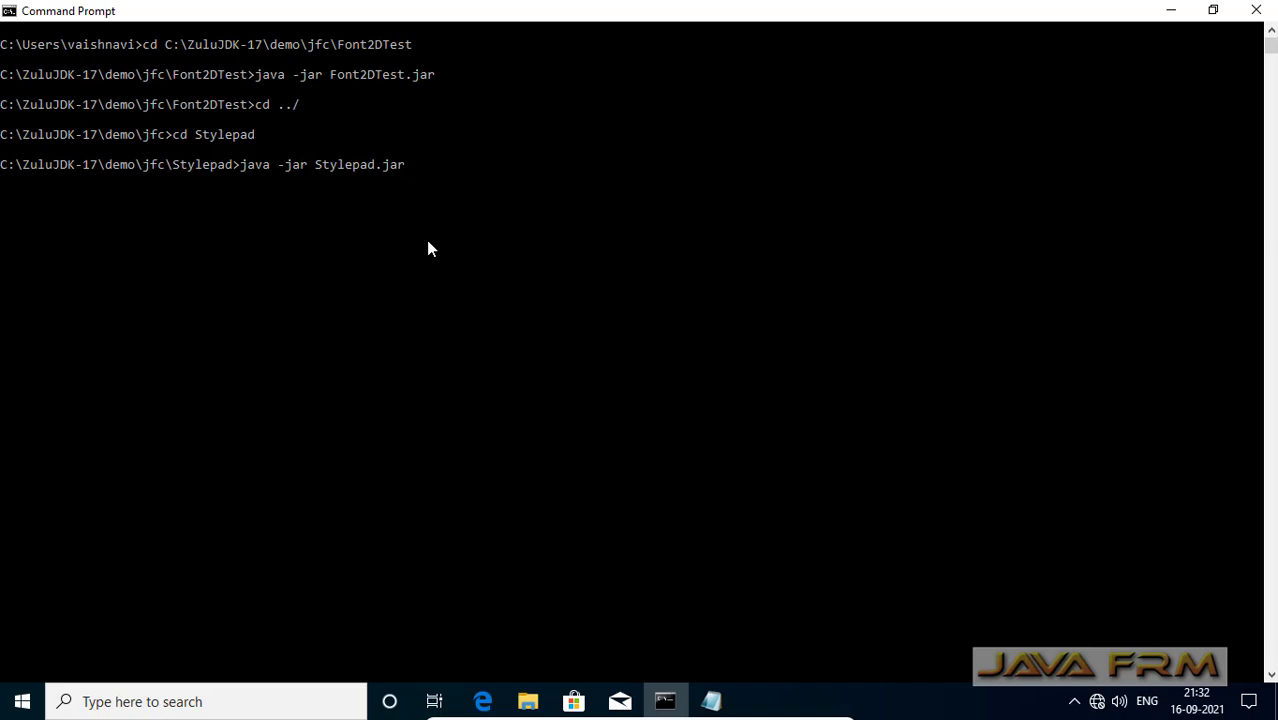
key(Return)
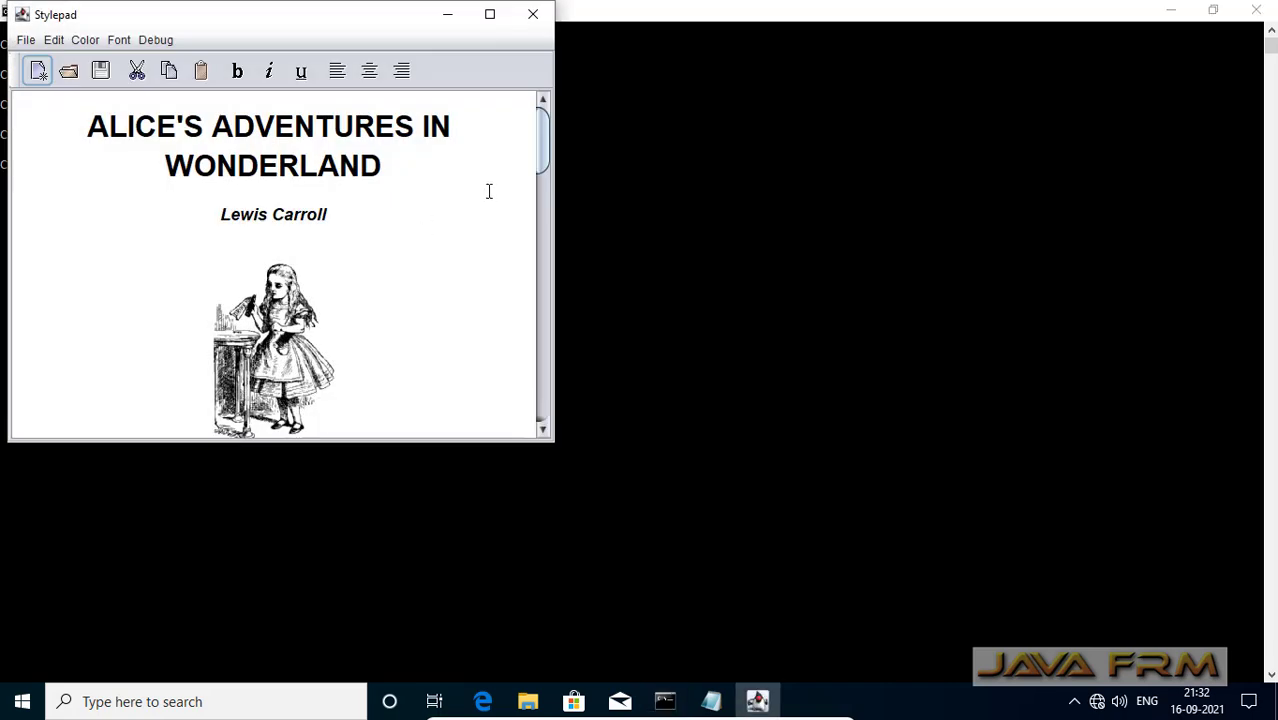
- Maximize Stylepad, start a new document, and type a line of sample text
click(490, 14)
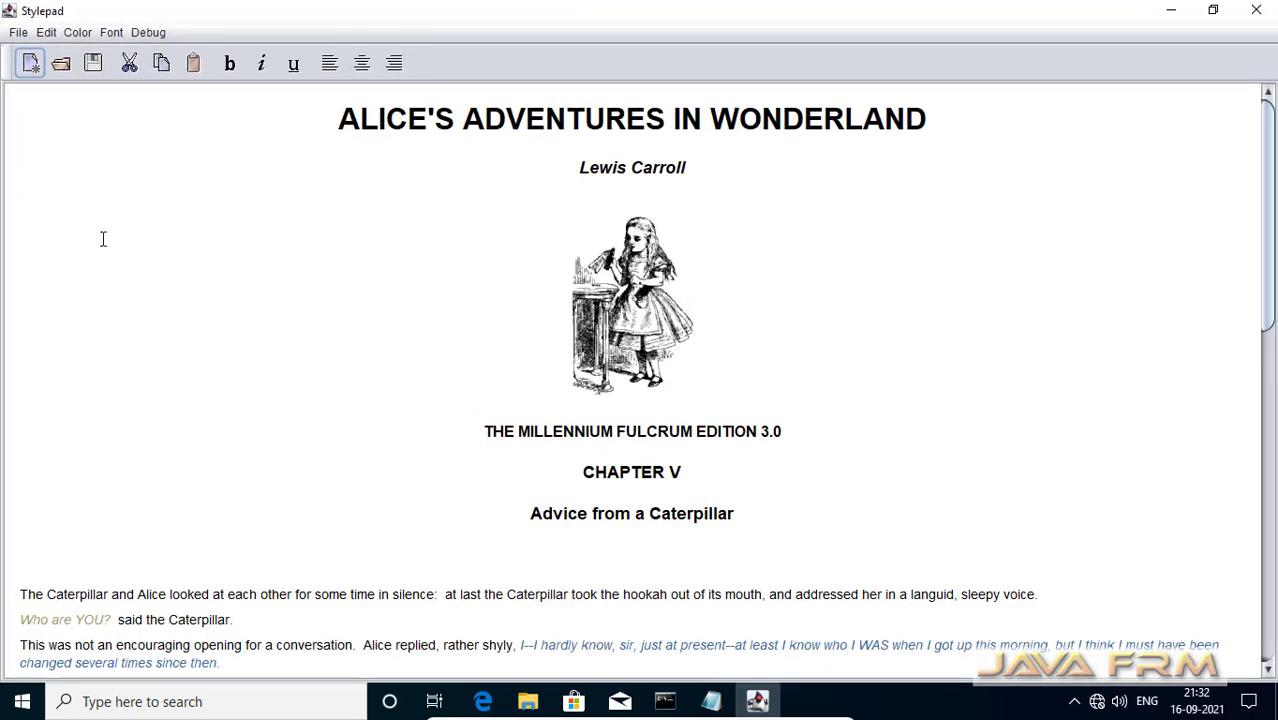
click(18, 32)
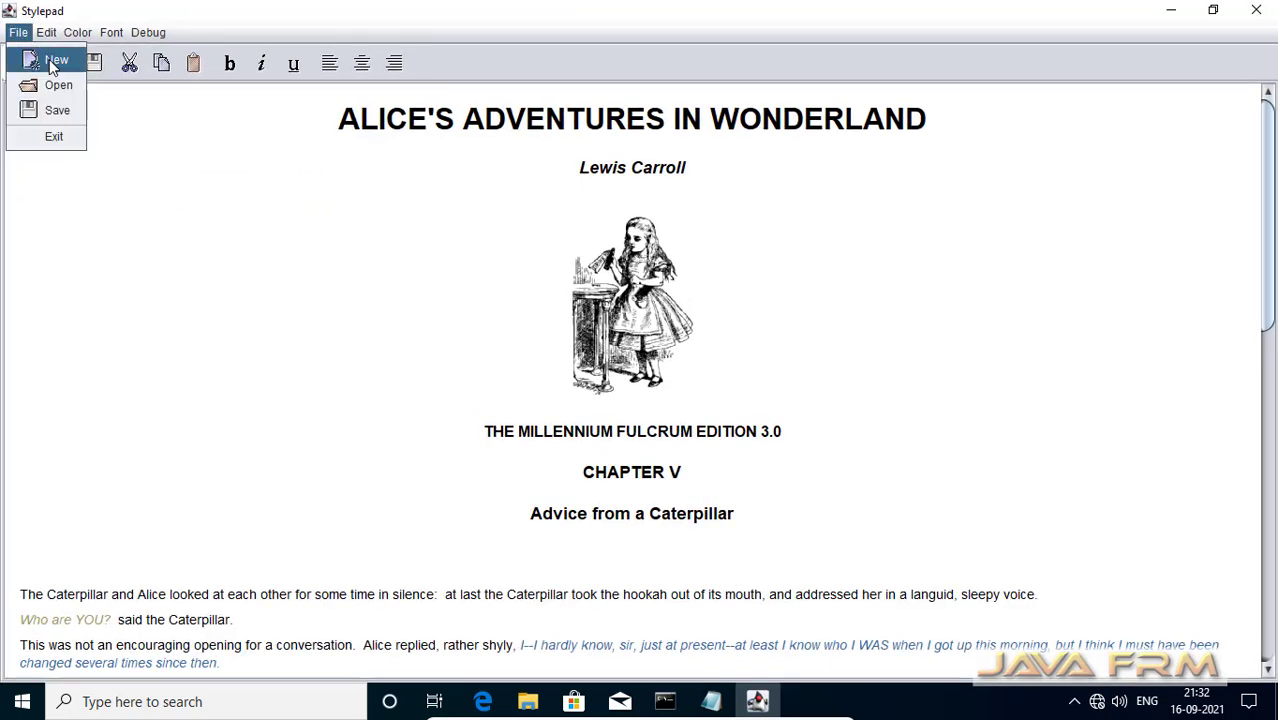
click(46, 60)
click(200, 209)
text(dfdsf)
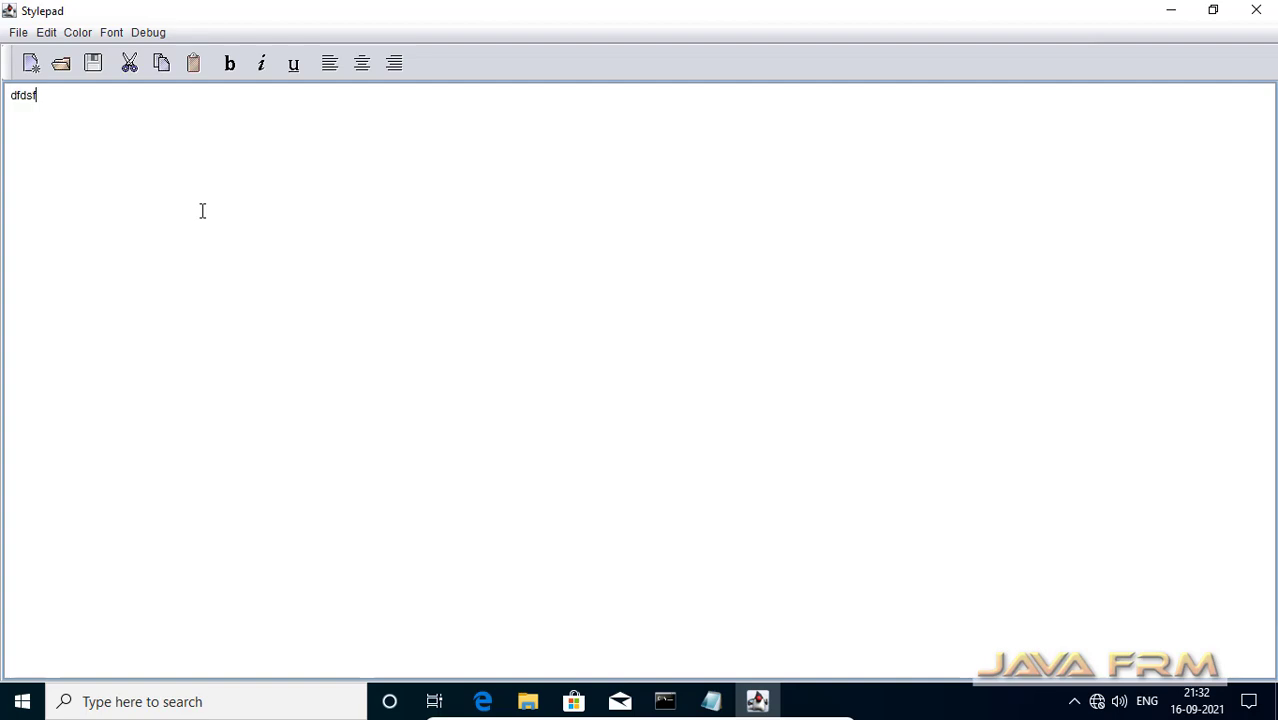
text(fsfsdfsfsfsfsfsfsf)
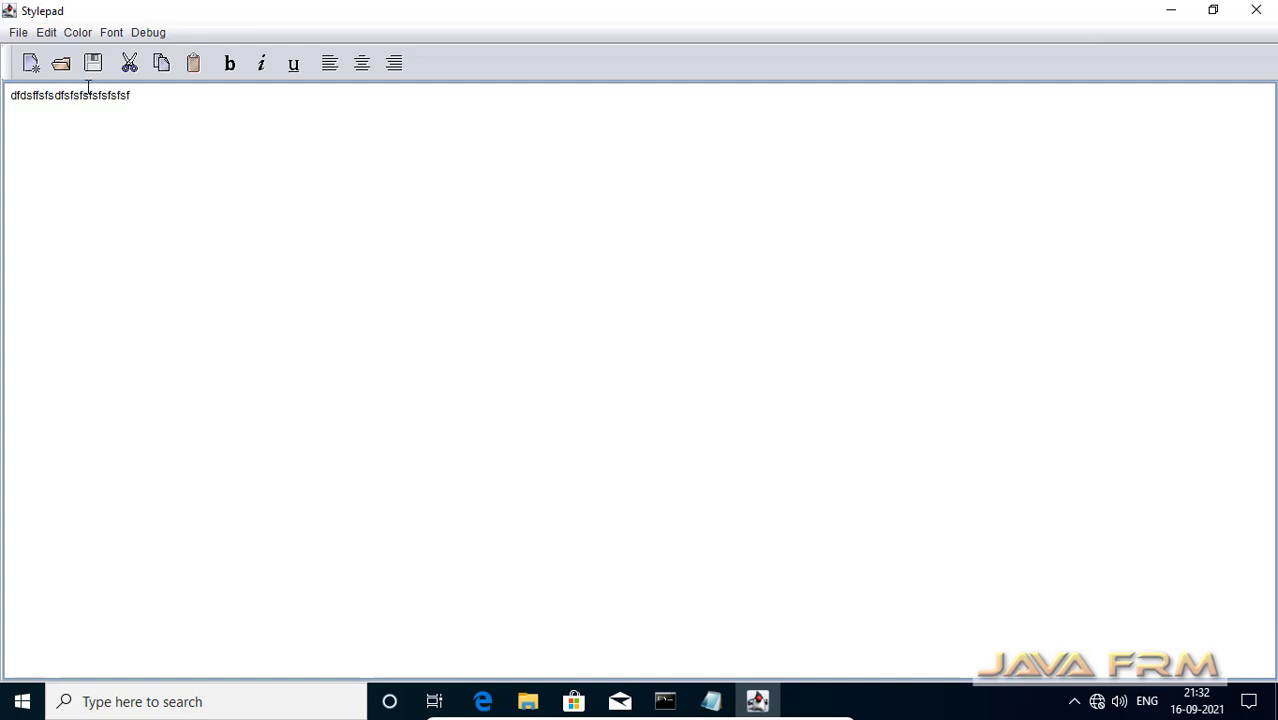
- Colour the typed line red
click(46, 32)
mouse_move(77, 36)
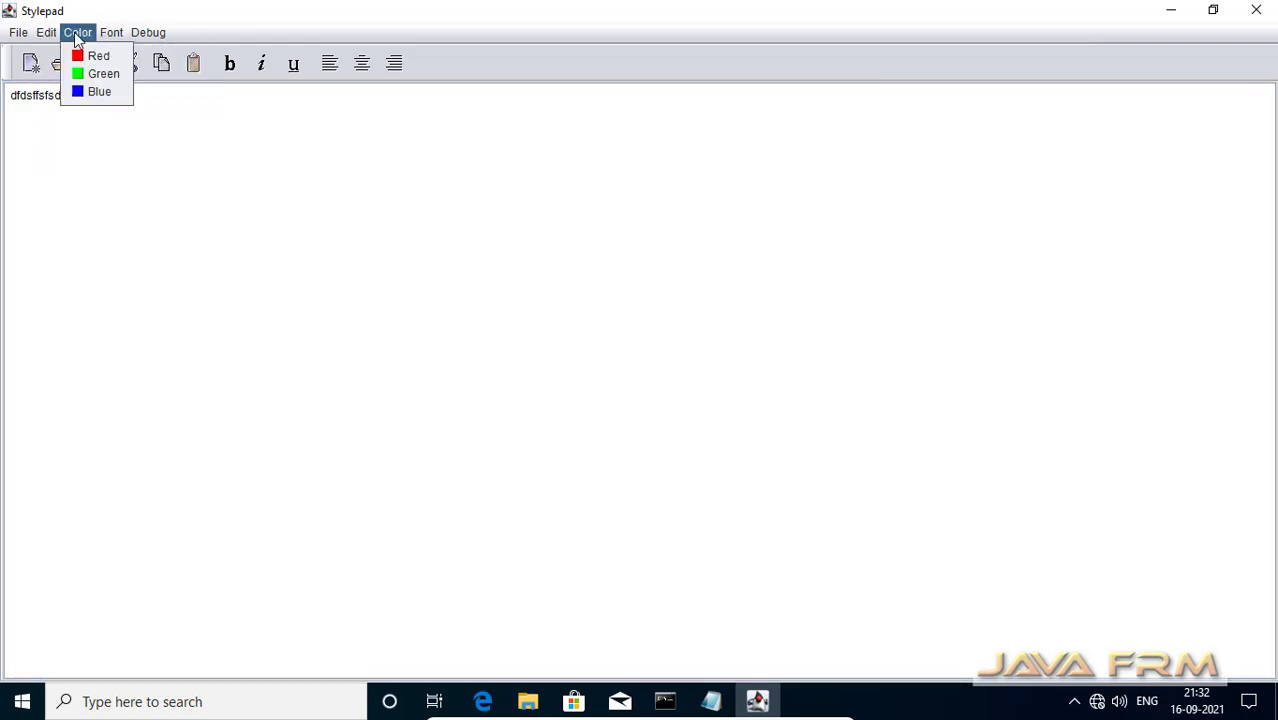
click(98, 56)
drag(131, 95, 4, 80)
click(77, 32)
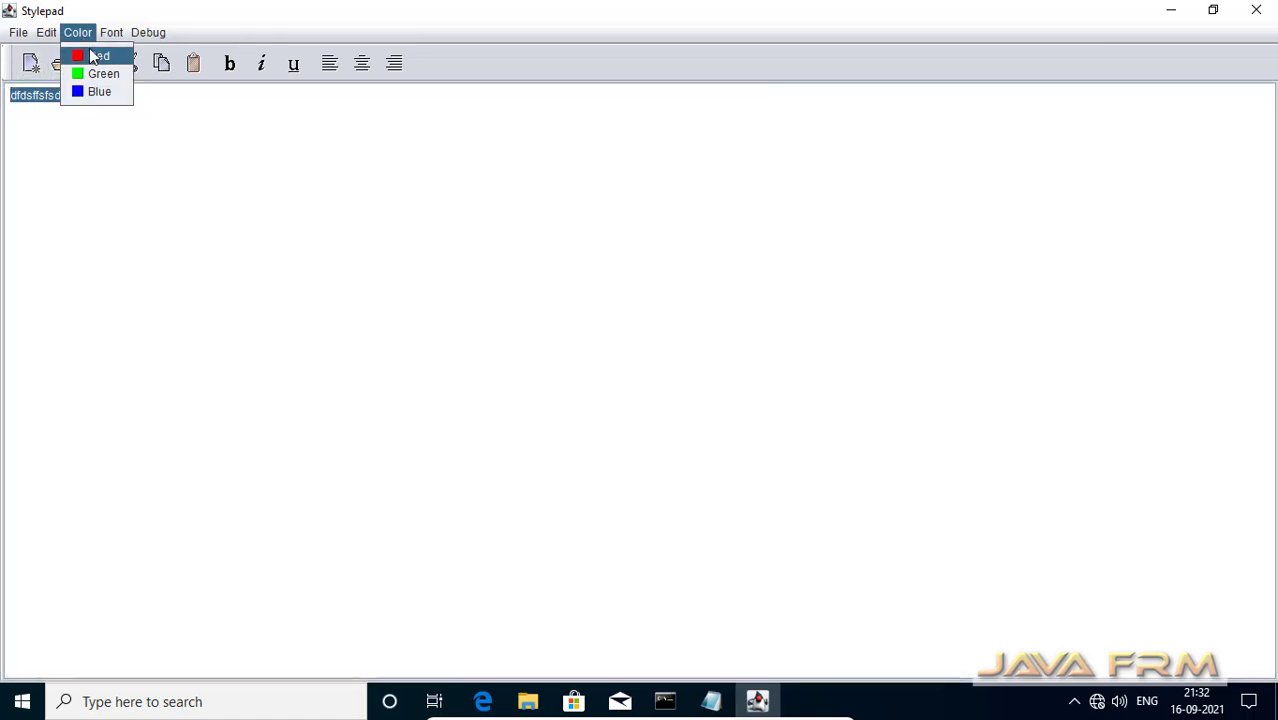
click(93, 56)
click(164, 135)
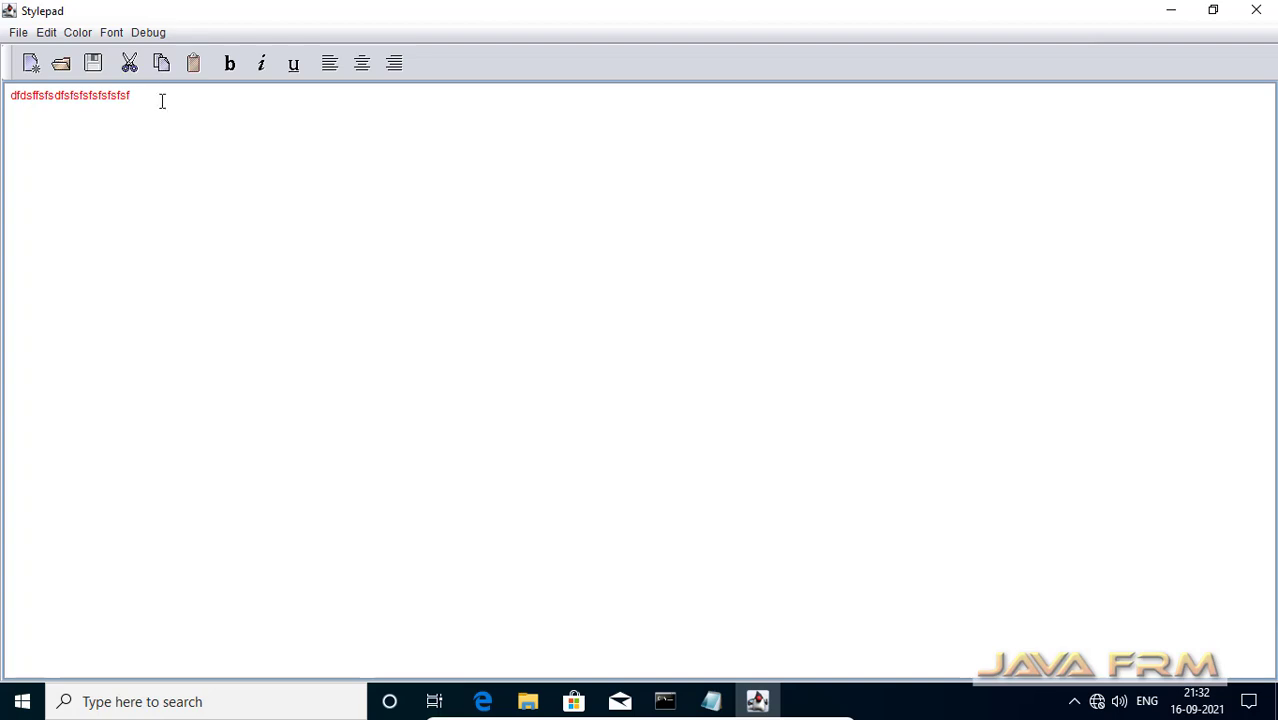
- Enlarge the red line to font size 48
click(122, 34)
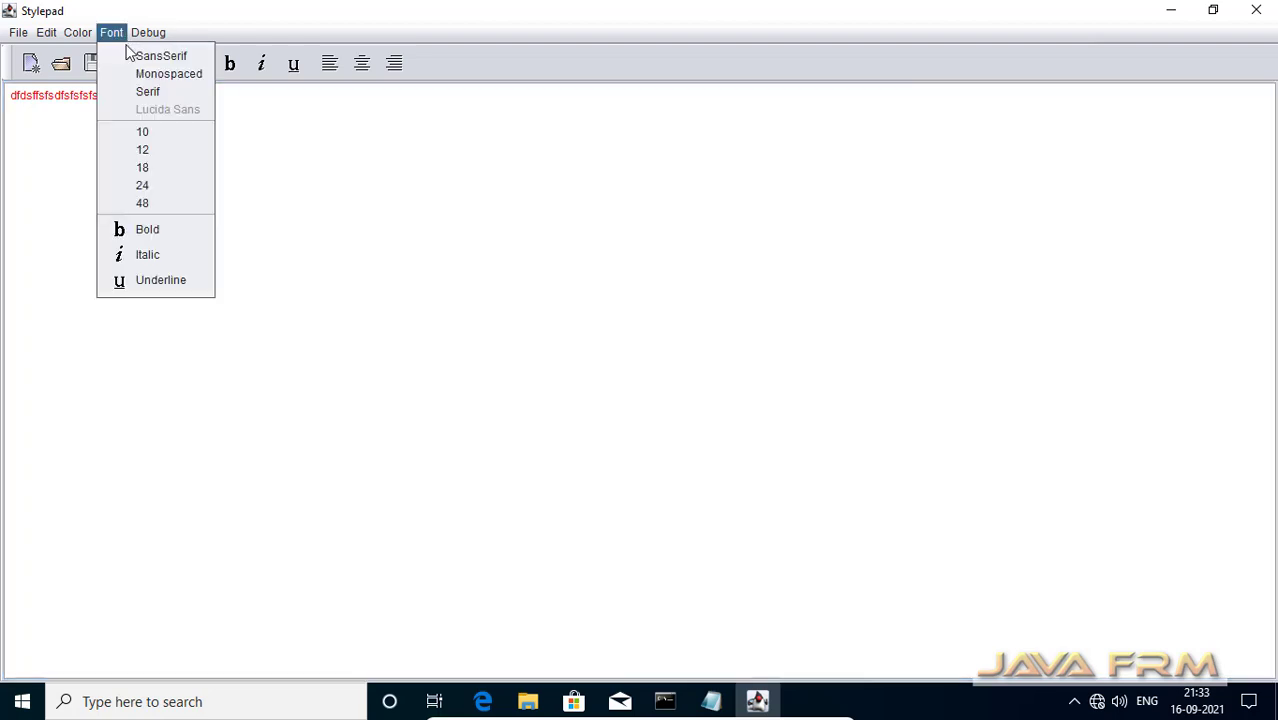
click(155, 212)
drag(160, 103, 14, 88)
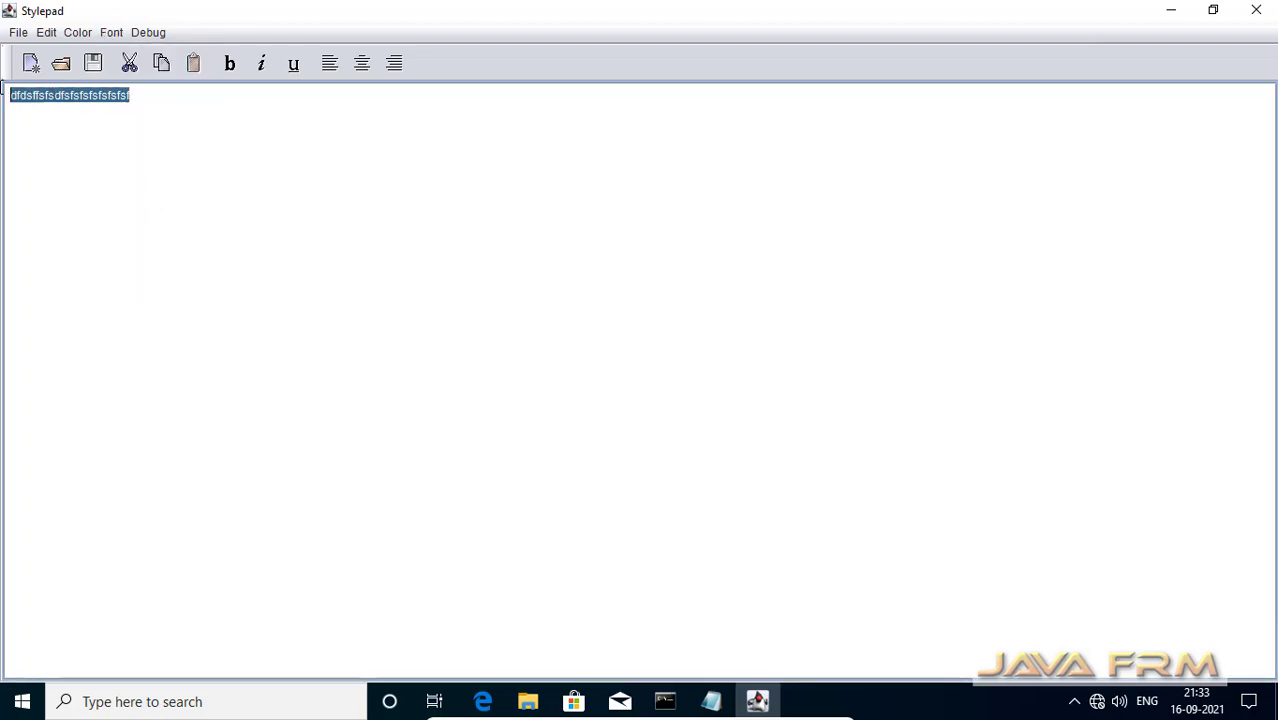
click(113, 34)
click(160, 204)
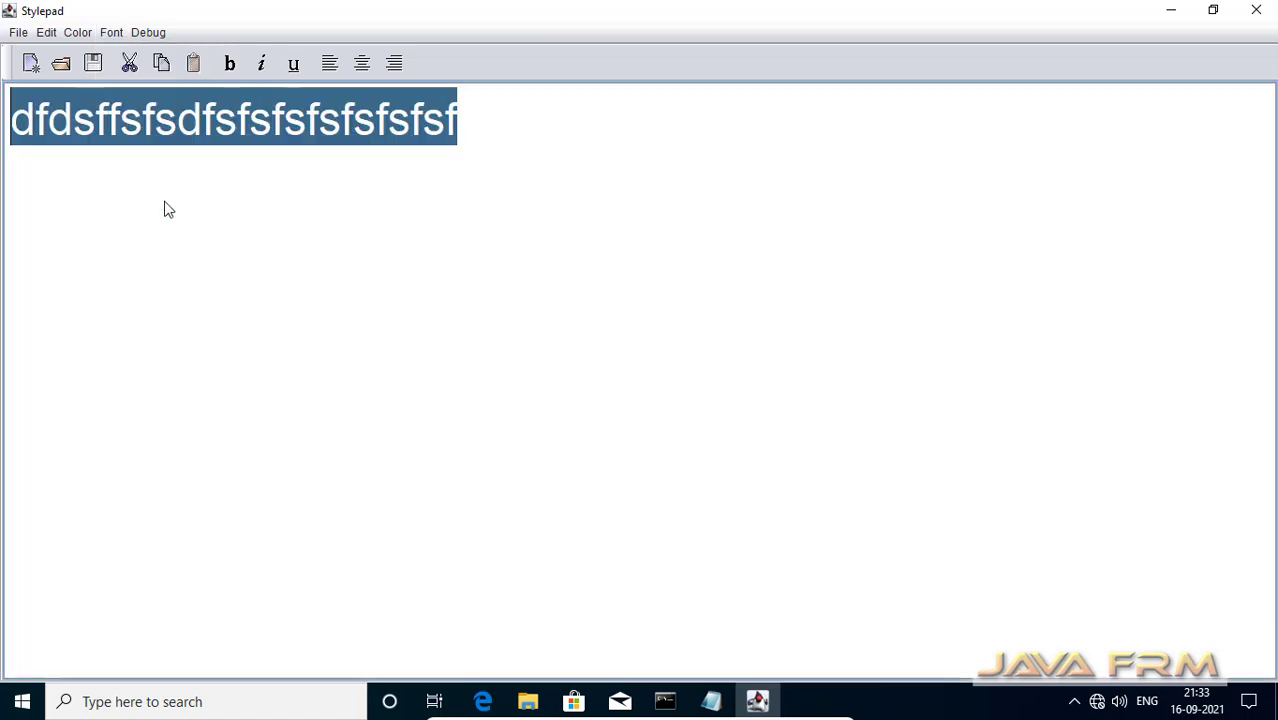
click(537, 288)
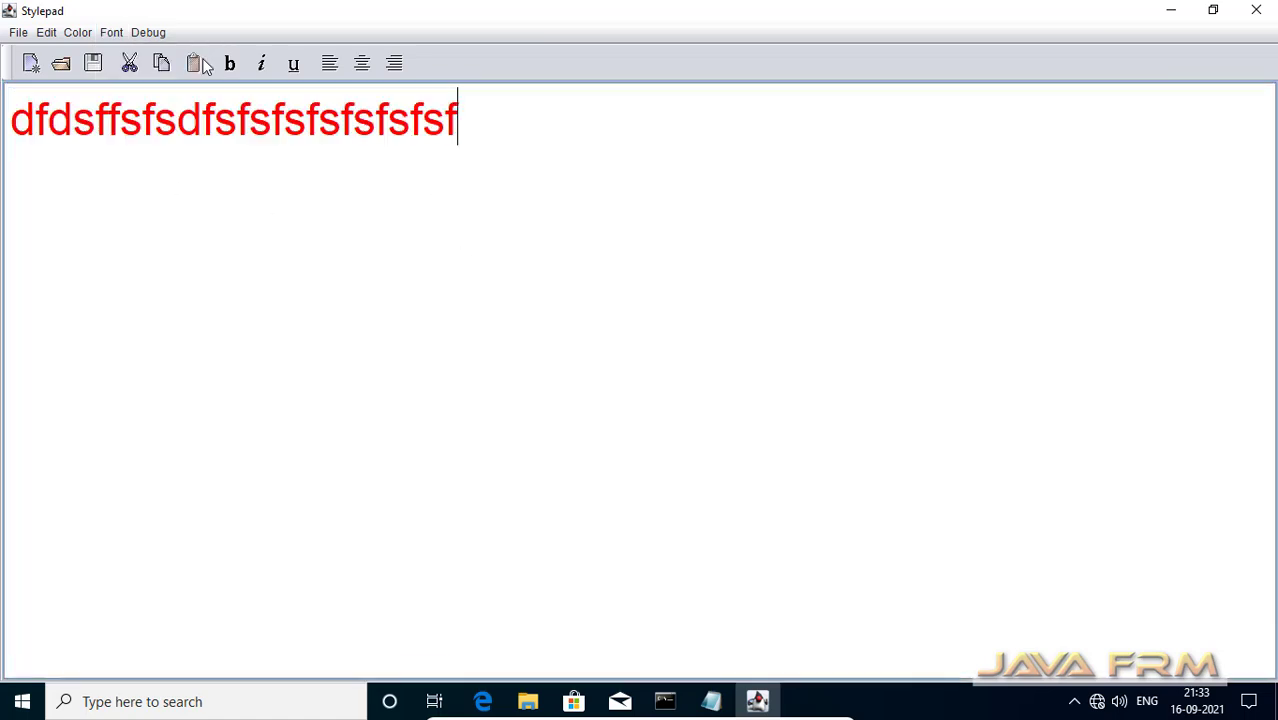
- Look at the Debug menu, then exit Stylepad through File > Exit
click(140, 32)
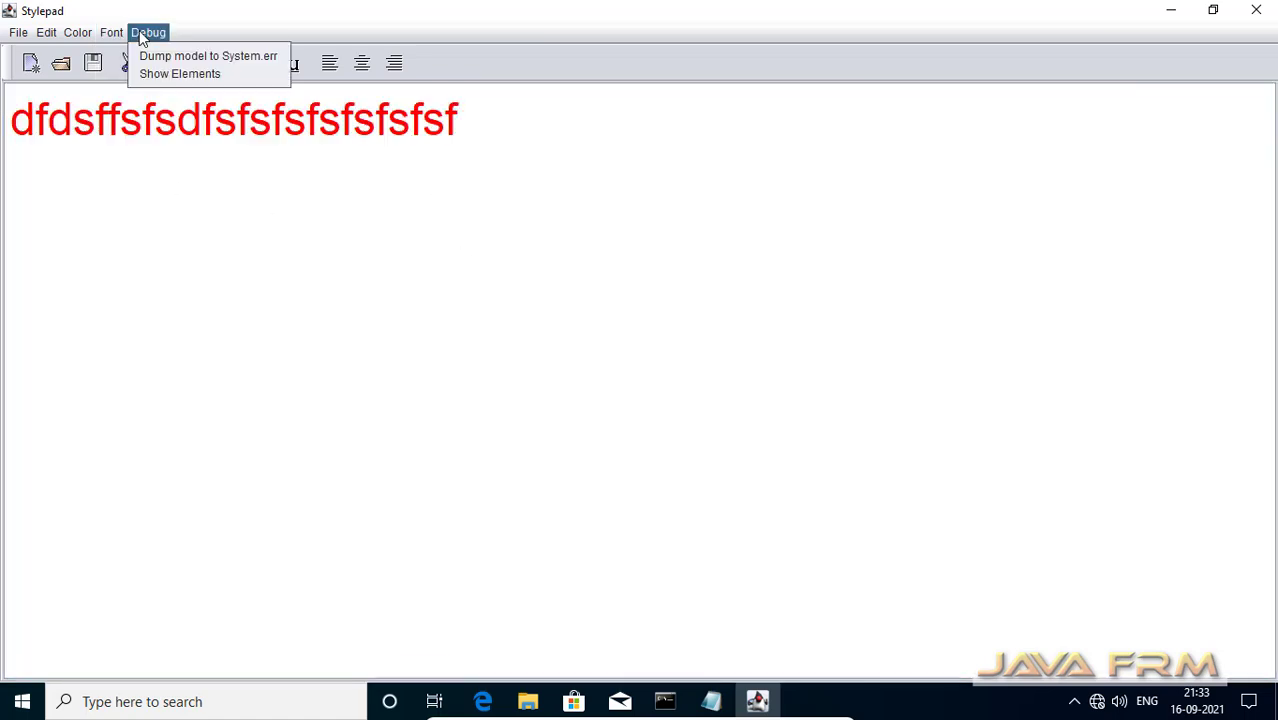
click(15, 34)
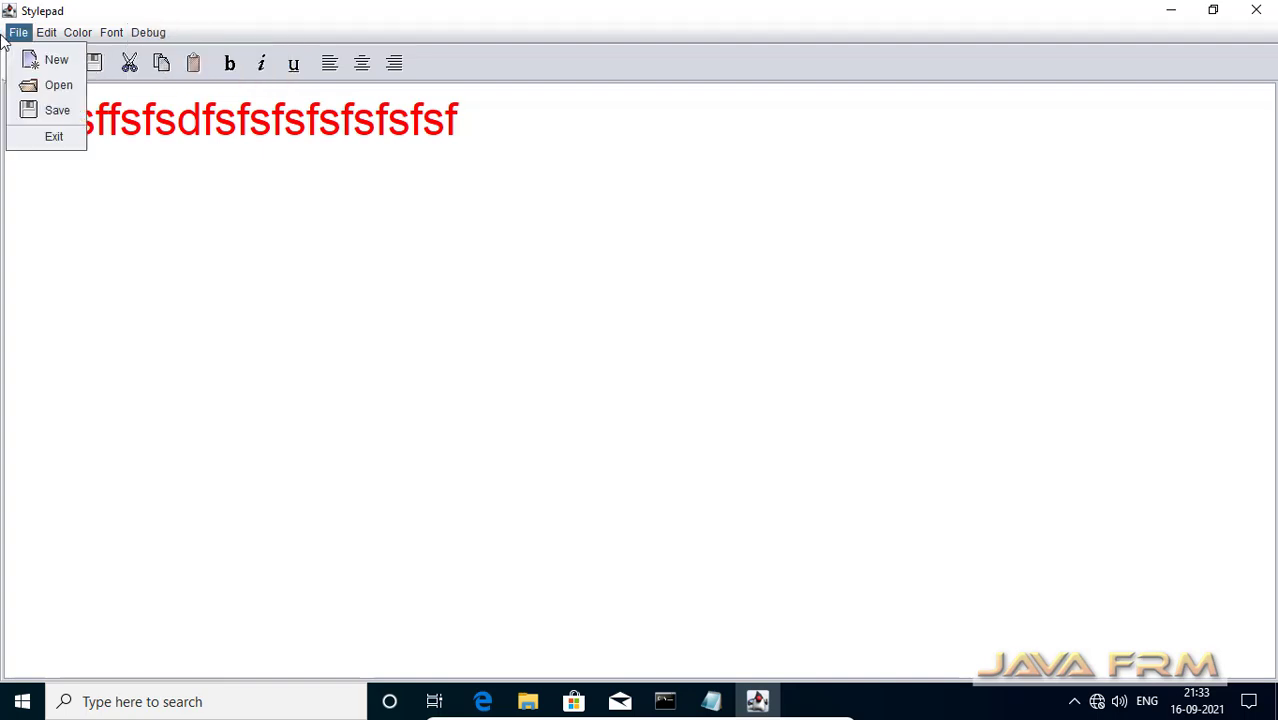
click(58, 140)
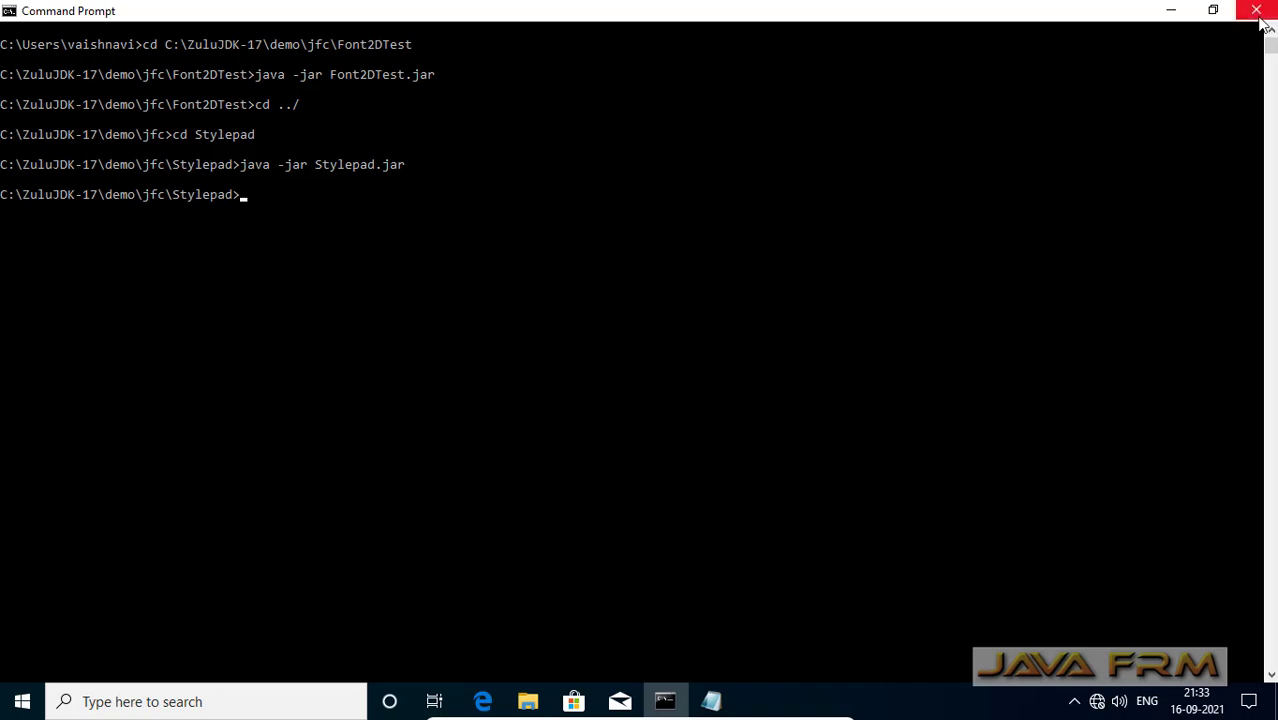
- Close Command Prompt and the Notepad README, then navigate Explorer up through jfc to demo
click(1258, 12)
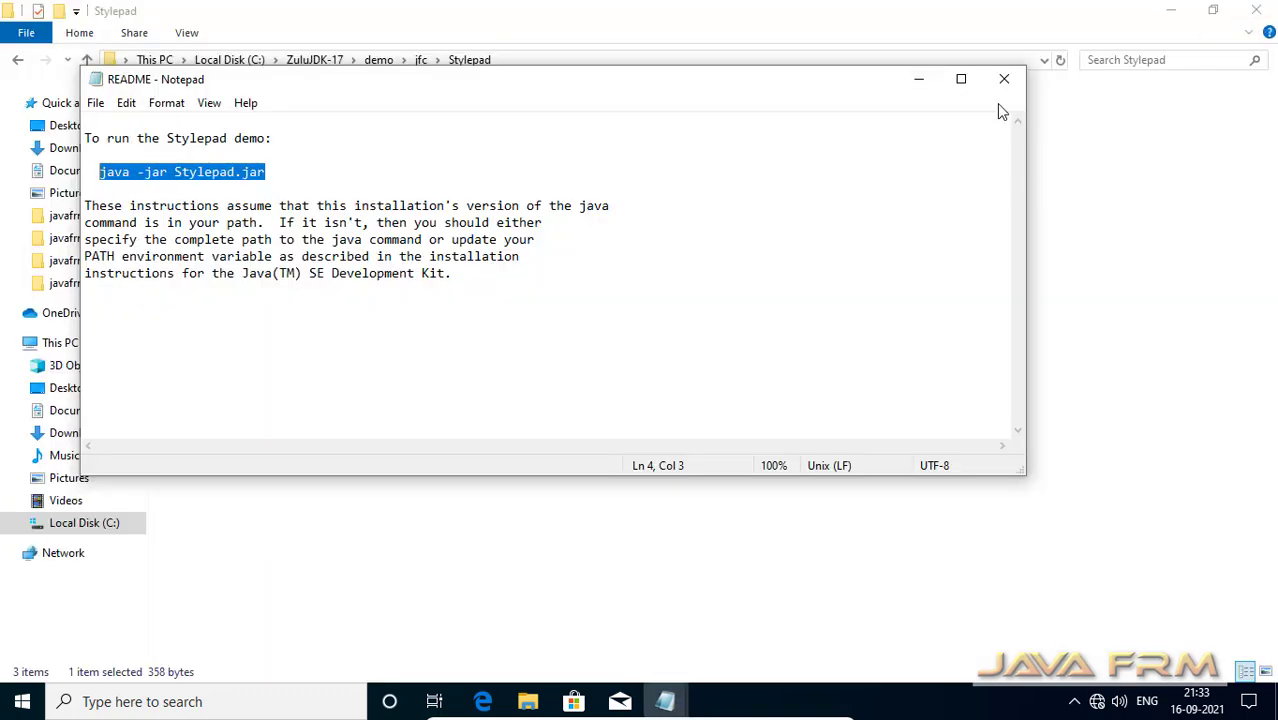
click(1004, 79)
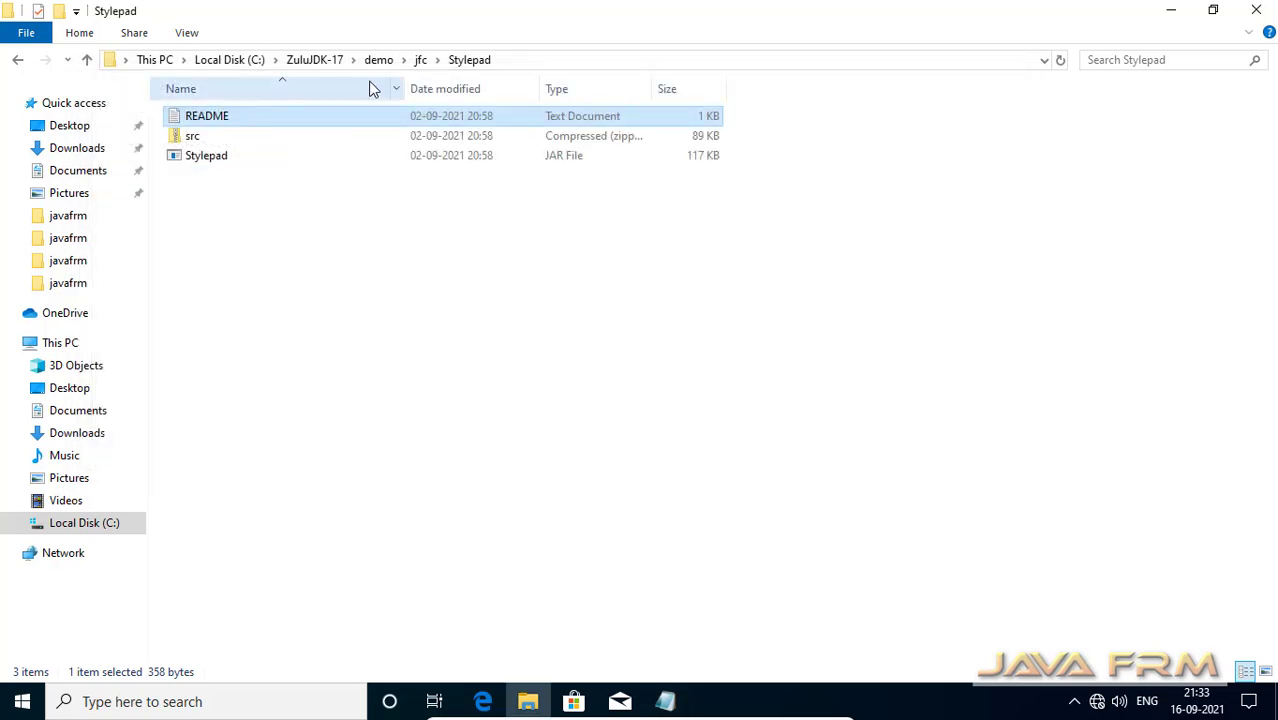
click(420, 60)
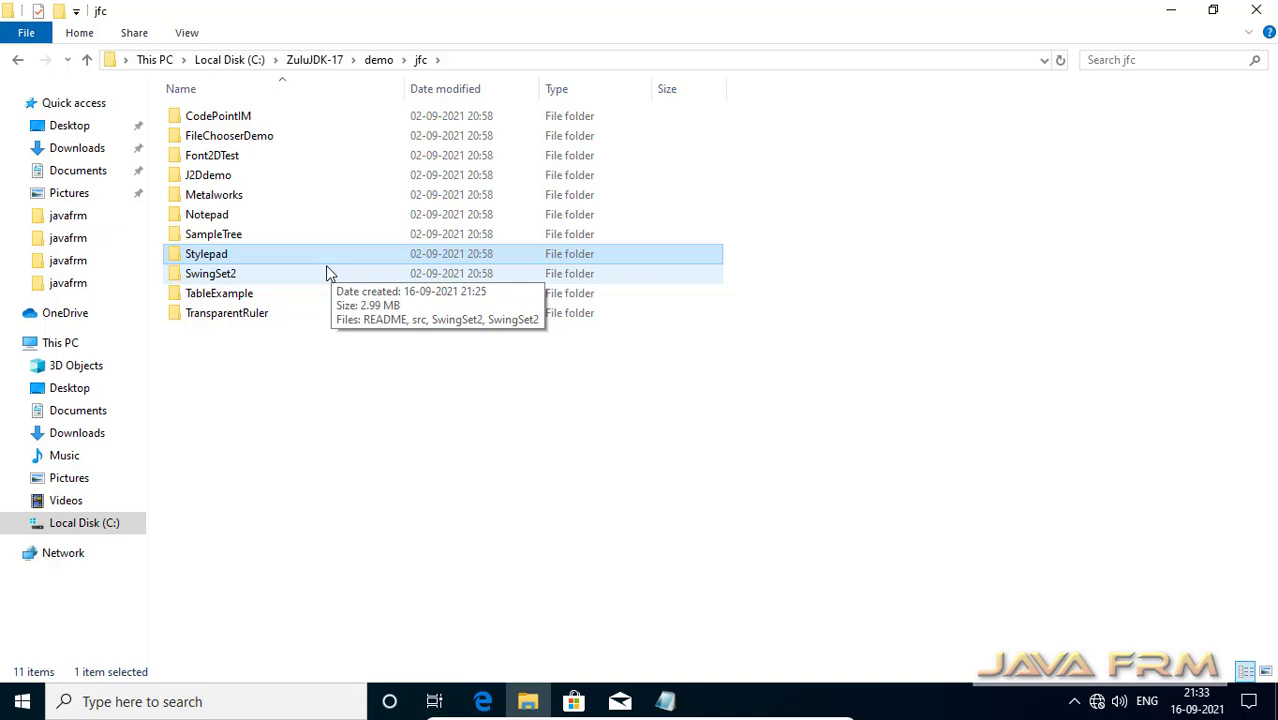
click(378, 60)
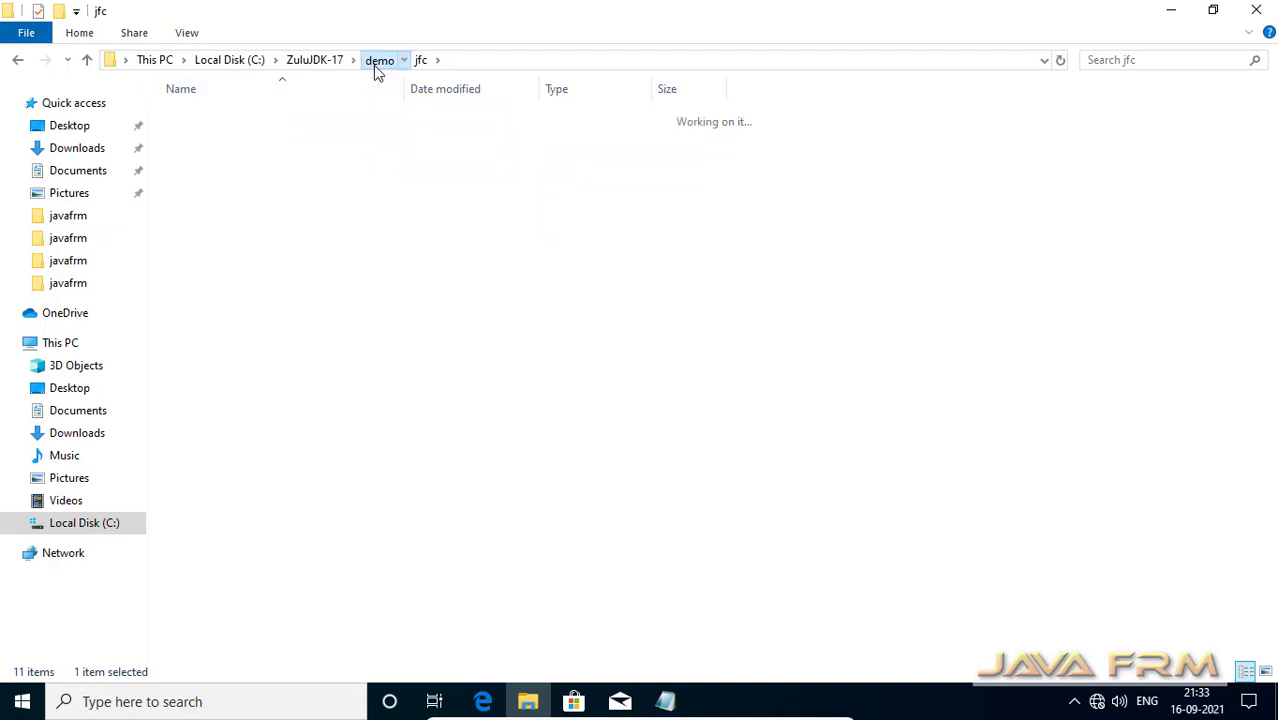